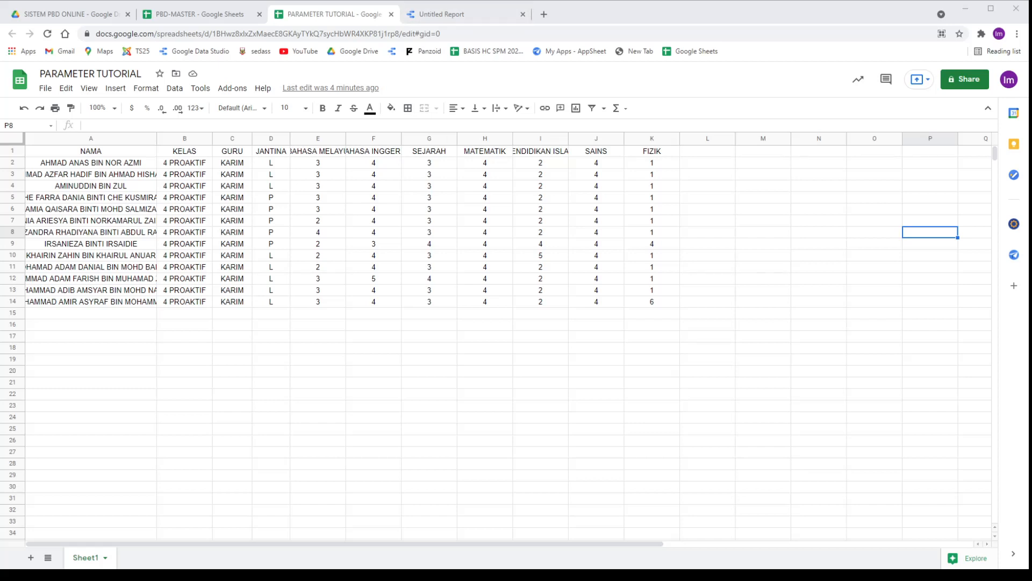
Left-align the contents of the NAMA column in the PARAMETER TUTORIAL sheet
{"action": "left_click", "coordinate": [91, 139]}
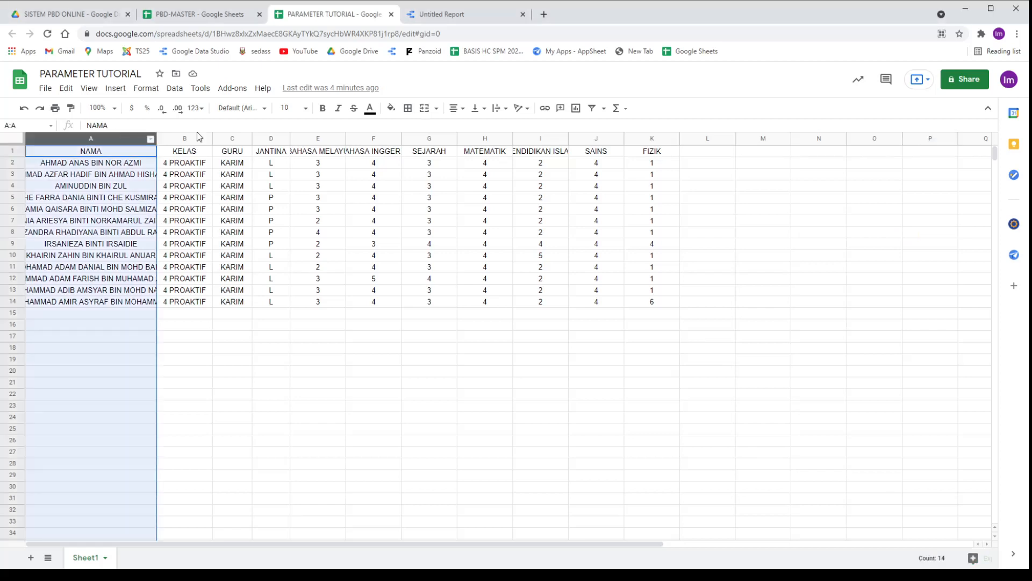
{"action": "left_click", "coordinate": [456, 108]}
{"action": "left_click", "coordinate": [457, 128]}
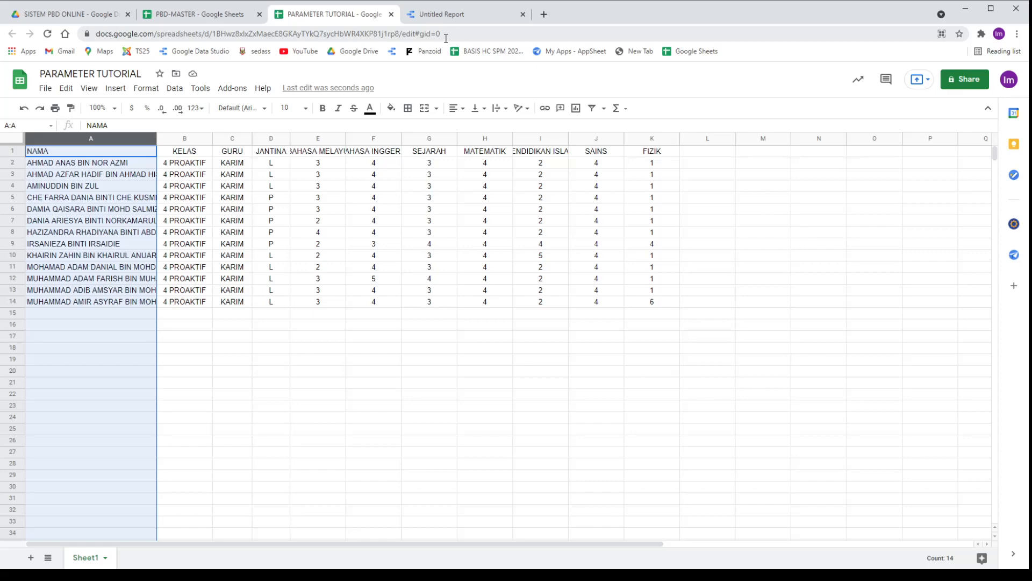
Switch to the Untitled Report in Google Data Studio, briefly visit the Data Studio home page and return to the report
{"action": "left_click", "coordinate": [461, 16]}
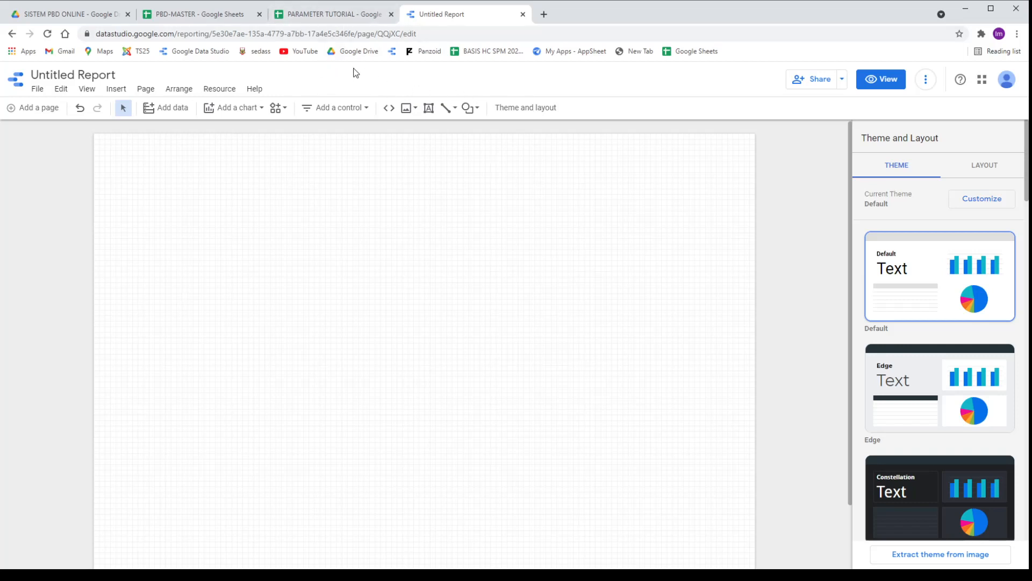
{"action": "left_click", "coordinate": [163, 53]}
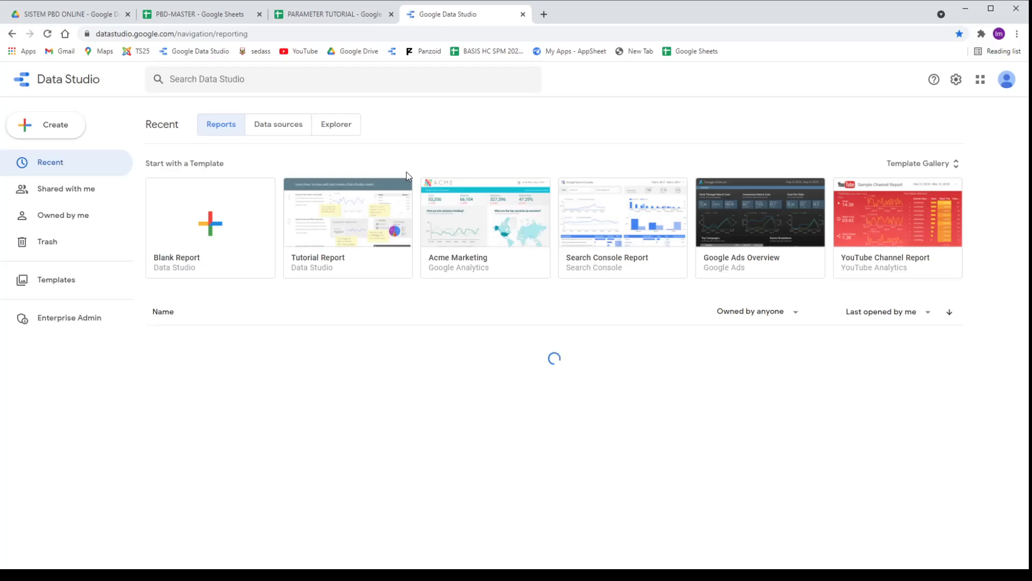
{"action": "left_click", "coordinate": [12, 33]}
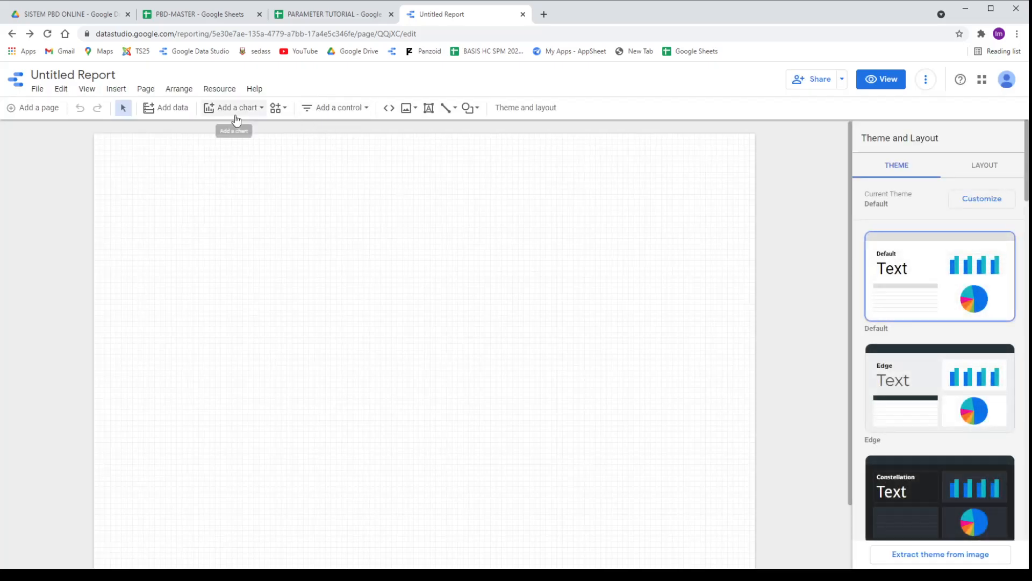
Check the report's added data sources and look at the available data connectors without adding one
{"action": "left_click", "coordinate": [219, 89]}
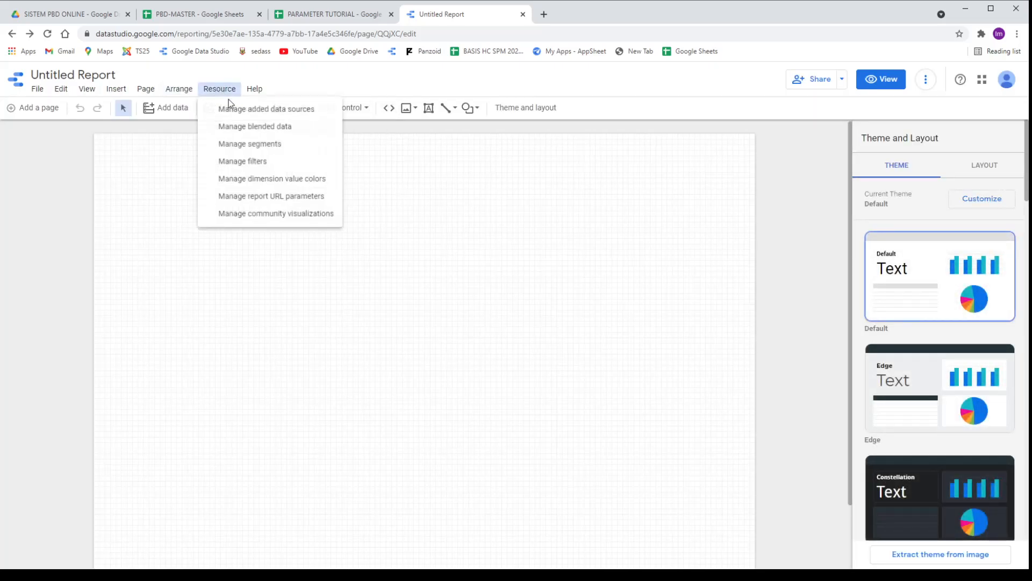
{"action": "left_click", "coordinate": [258, 106]}
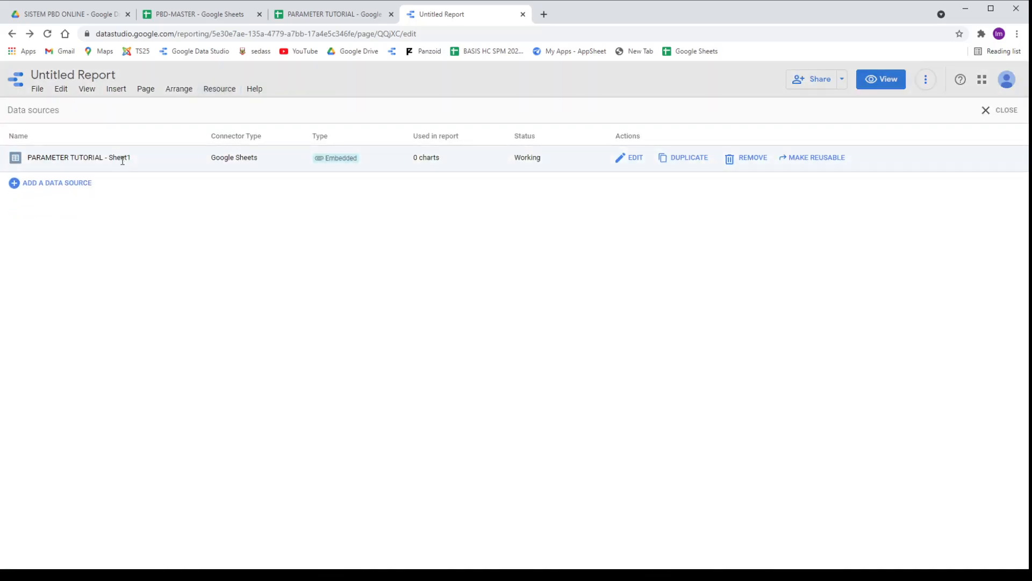
{"action": "left_click", "coordinate": [995, 109]}
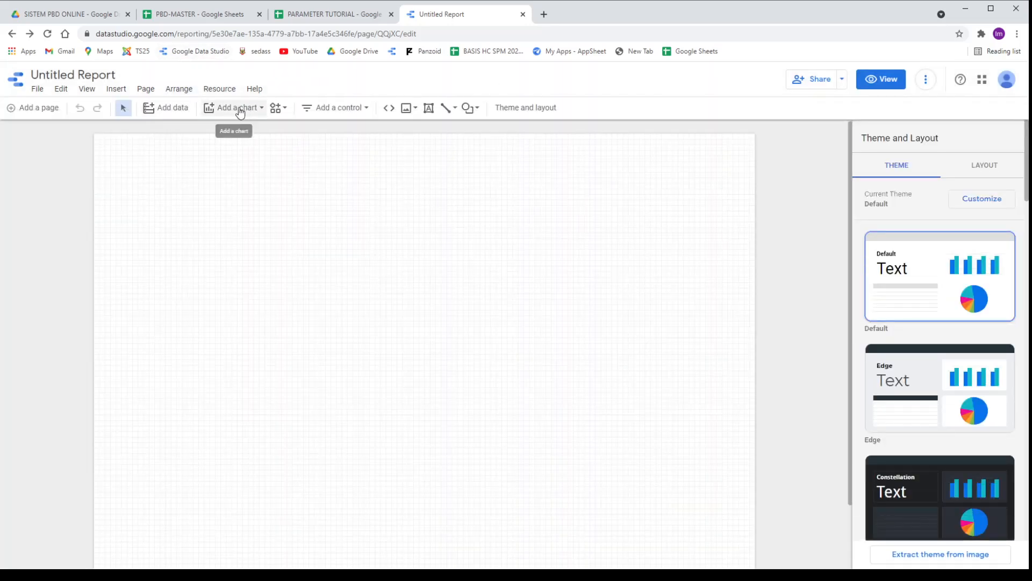
{"action": "left_click", "coordinate": [183, 107]}
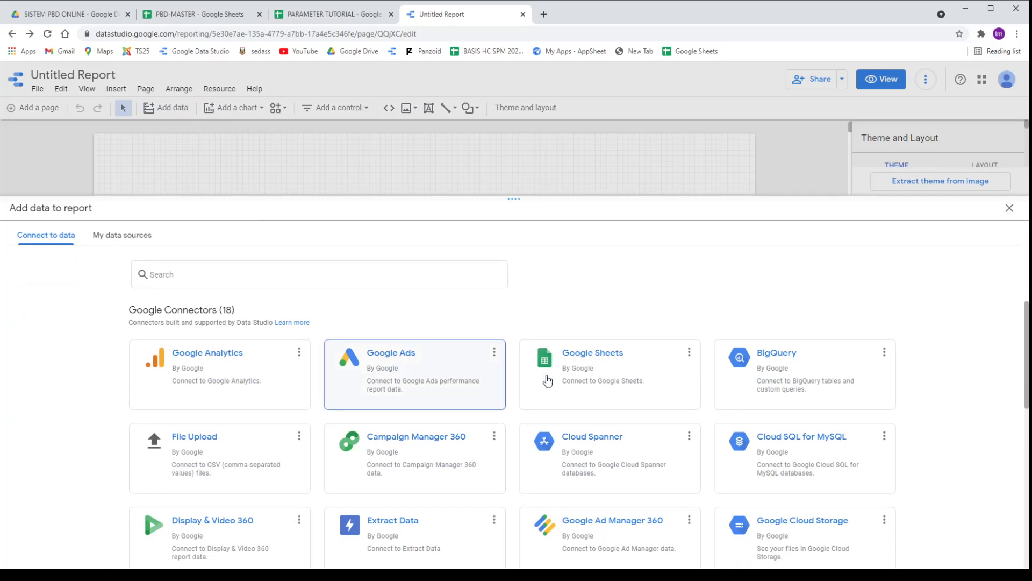
{"action": "left_click", "coordinate": [1007, 211]}
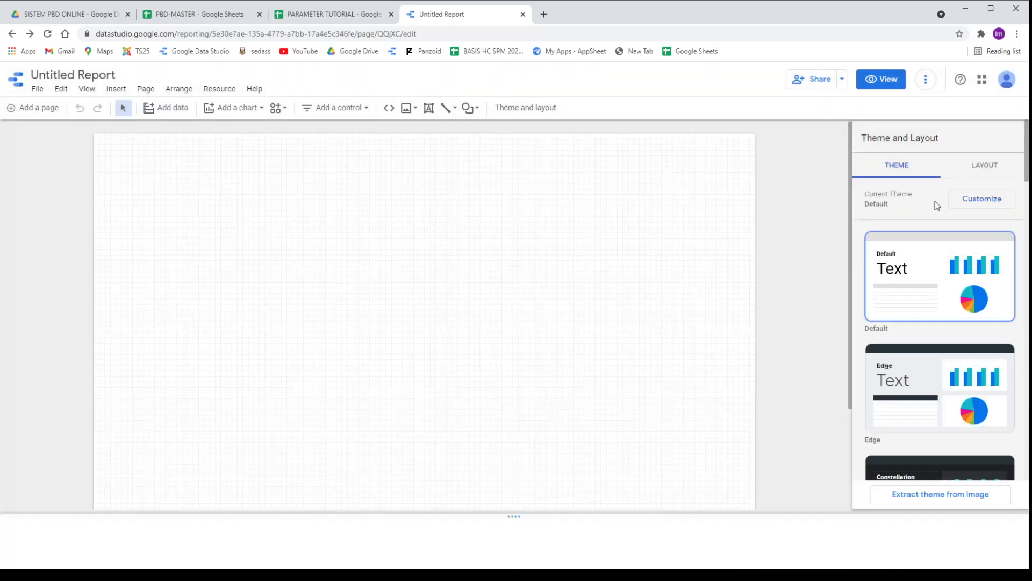
Insert a plain table chart on the report page and move it slightly lower
{"action": "left_click", "coordinate": [232, 107]}
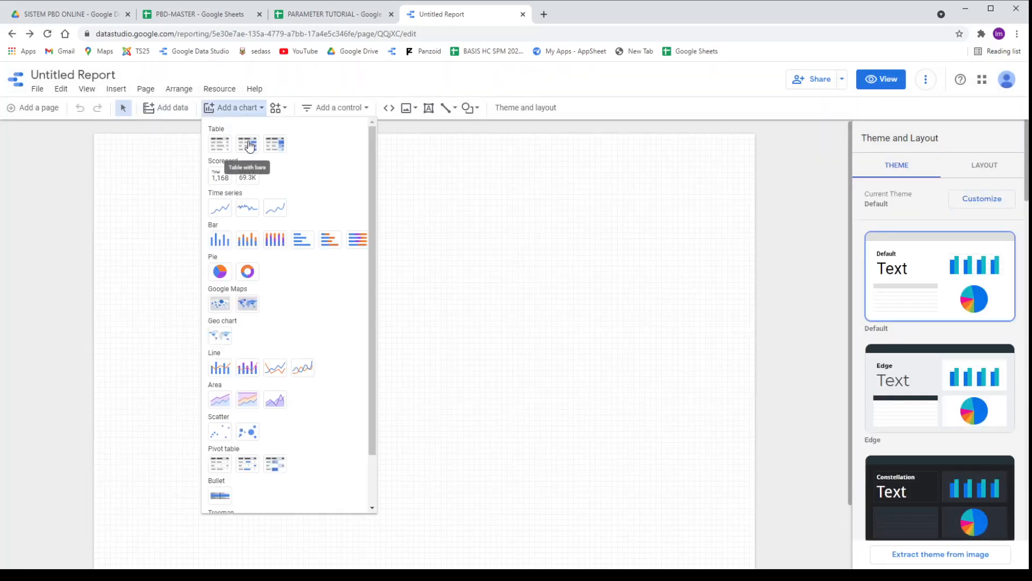
{"action": "left_click", "coordinate": [220, 146]}
{"action": "left_click", "coordinate": [249, 240]}
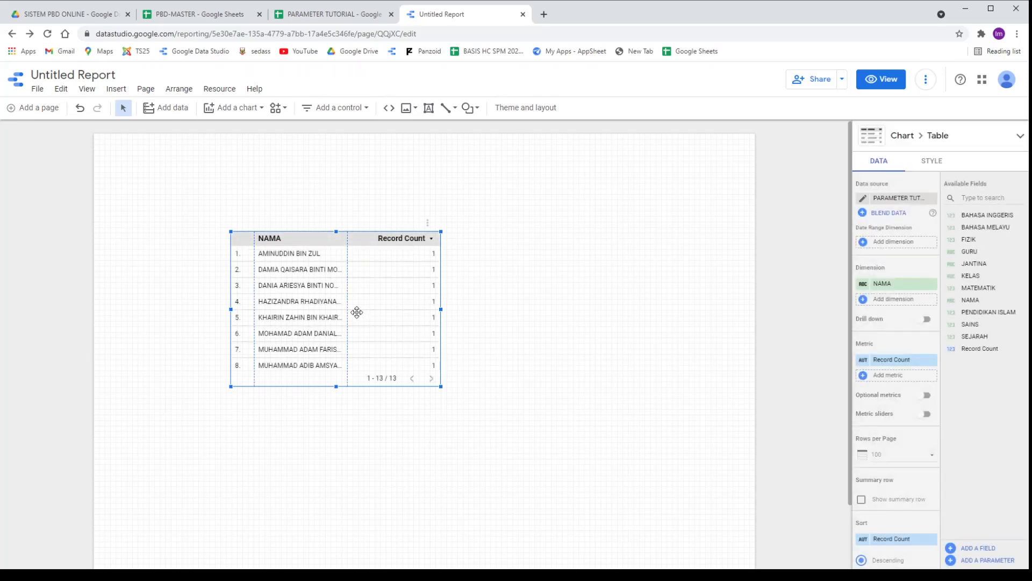
{"action": "left_click_drag", "start_coordinate": [359, 316], "coordinate": [359, 356]}
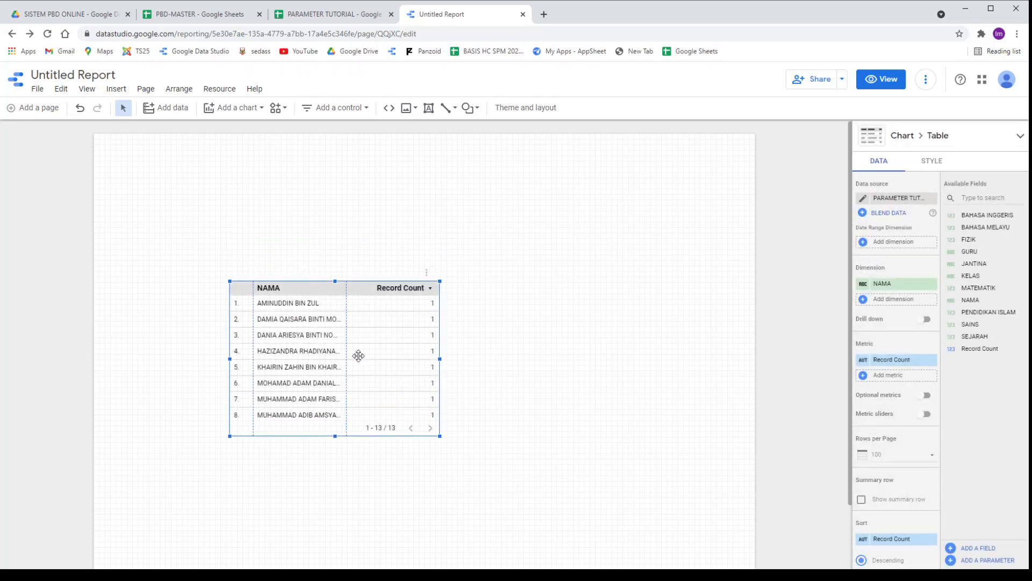
Remove the Record Count metric from the table and add MATEMATIK as a second dimension below NAMA
{"action": "left_click", "coordinate": [931, 361]}
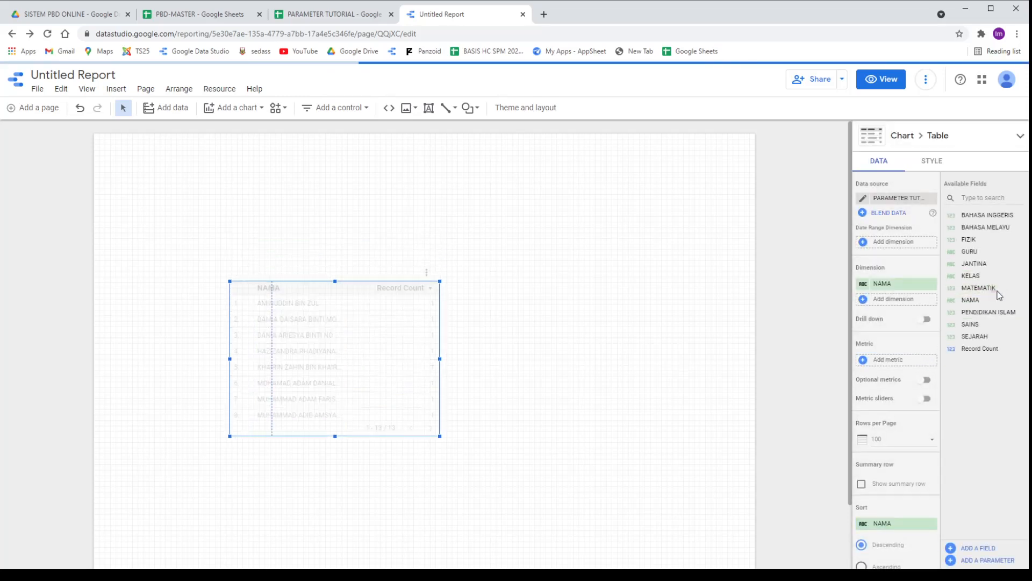
{"action": "left_click_drag", "start_coordinate": [989, 289], "coordinate": [912, 305]}
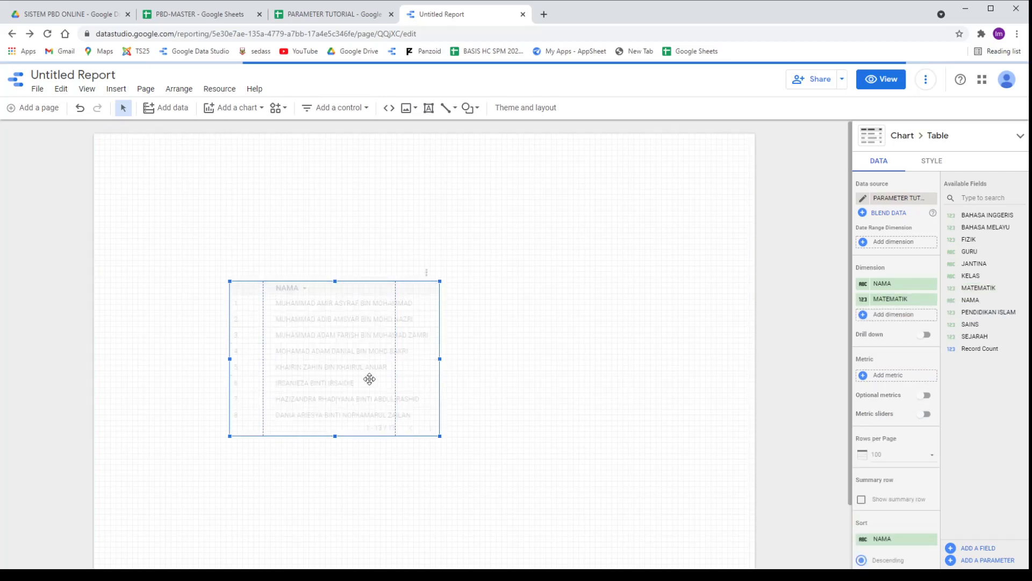
Enlarge the table to show about twelve full-name rows and reposition it to leave space above it
{"action": "left_click_drag", "start_coordinate": [441, 437], "coordinate": [544, 507]}
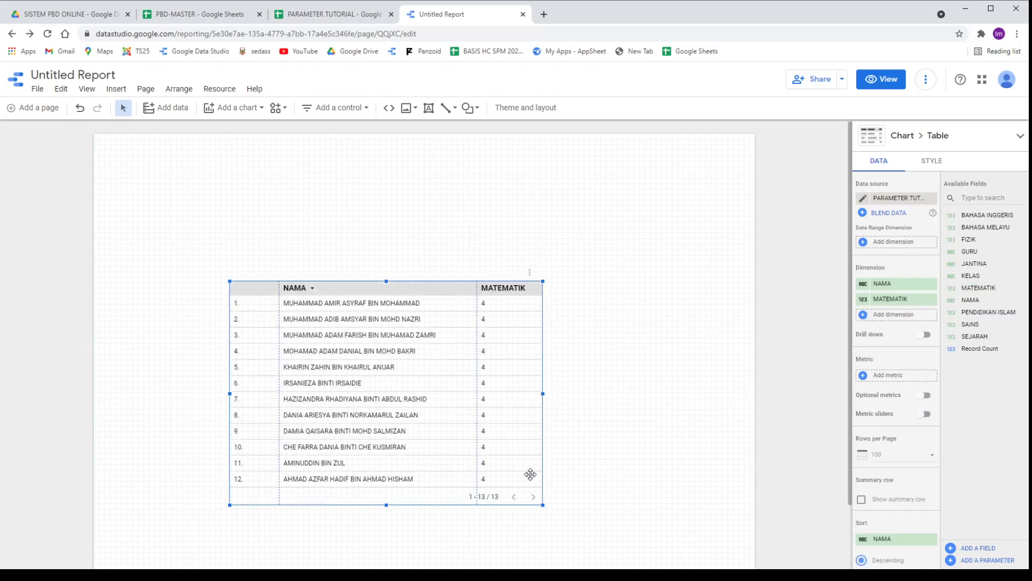
{"action": "left_click_drag", "start_coordinate": [515, 462], "coordinate": [531, 470]}
{"action": "left_click_drag", "start_coordinate": [350, 323], "coordinate": [359, 315]}
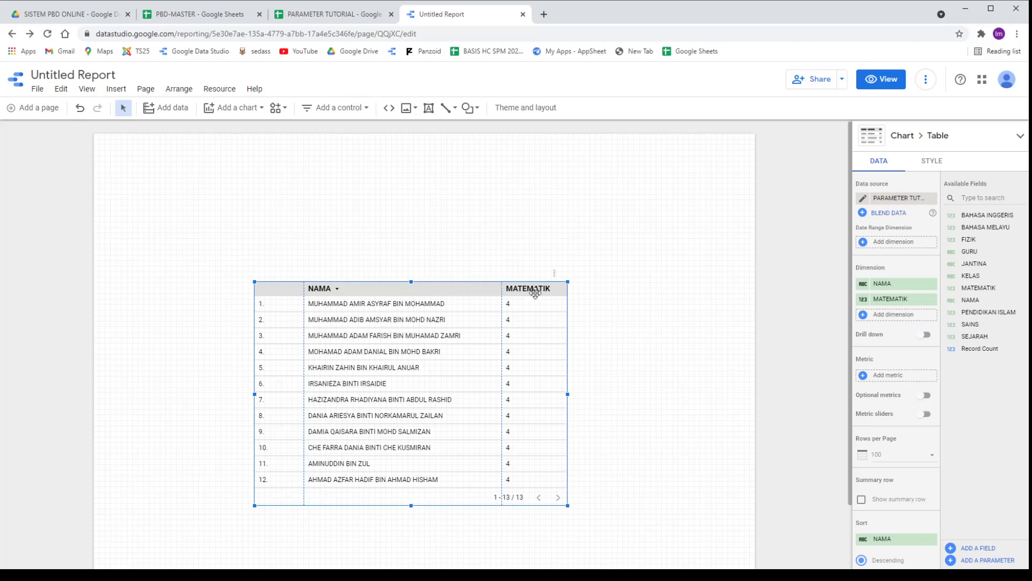
{"action": "left_click_drag", "start_coordinate": [538, 292], "coordinate": [505, 343]}
Insert a column chart above the table and reduce its height to fit the space there
{"action": "left_click", "coordinate": [240, 106]}
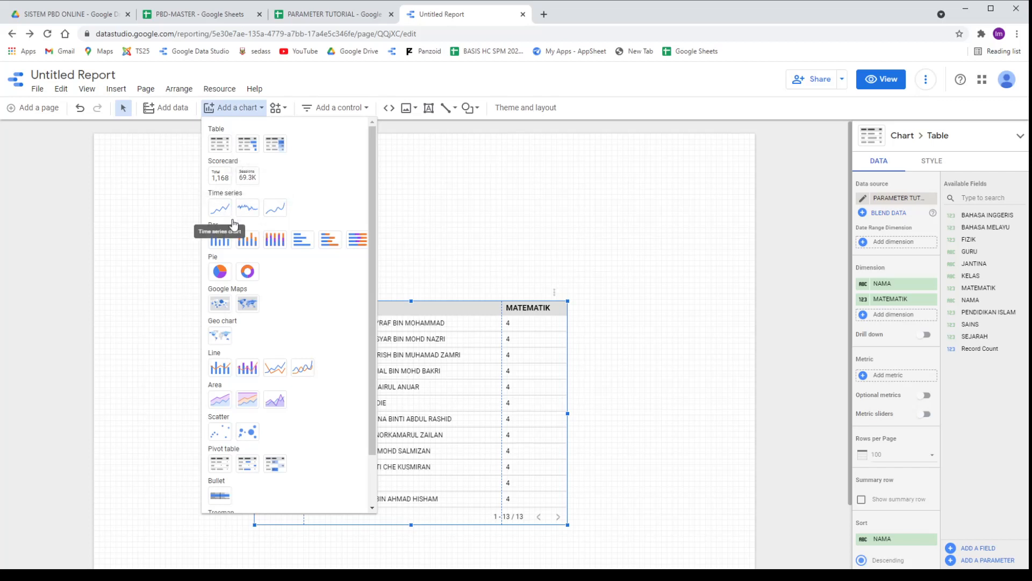
{"action": "left_click", "coordinate": [240, 246]}
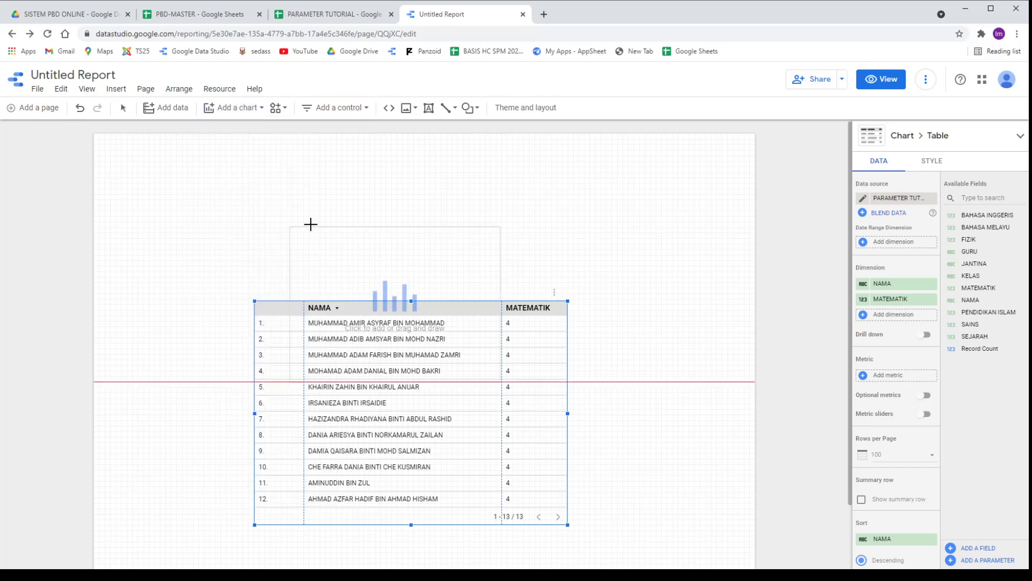
{"action": "left_click", "coordinate": [324, 221]}
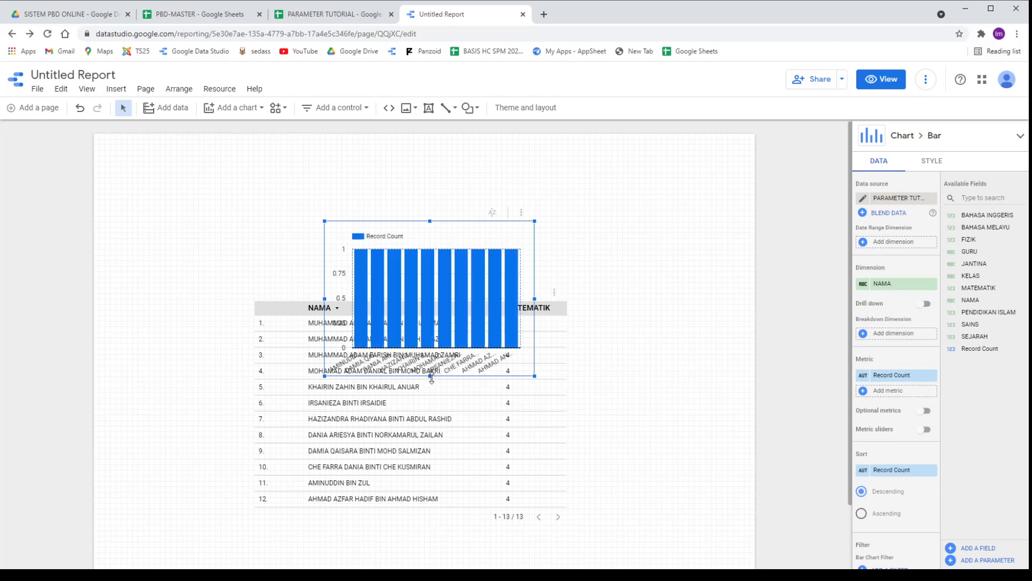
{"action": "left_click_drag", "start_coordinate": [430, 376], "coordinate": [436, 246]}
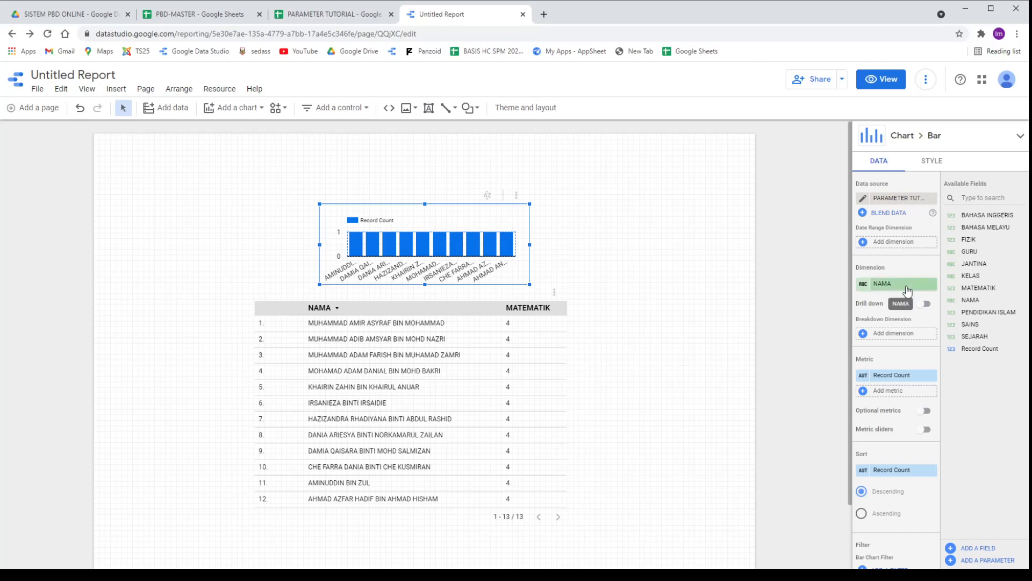
Set MATEMATIK as the bar chart's breakdown dimension and replace its NAMA dimension with MATEMATIK
{"action": "left_click_drag", "start_coordinate": [975, 288], "coordinate": [909, 336]}
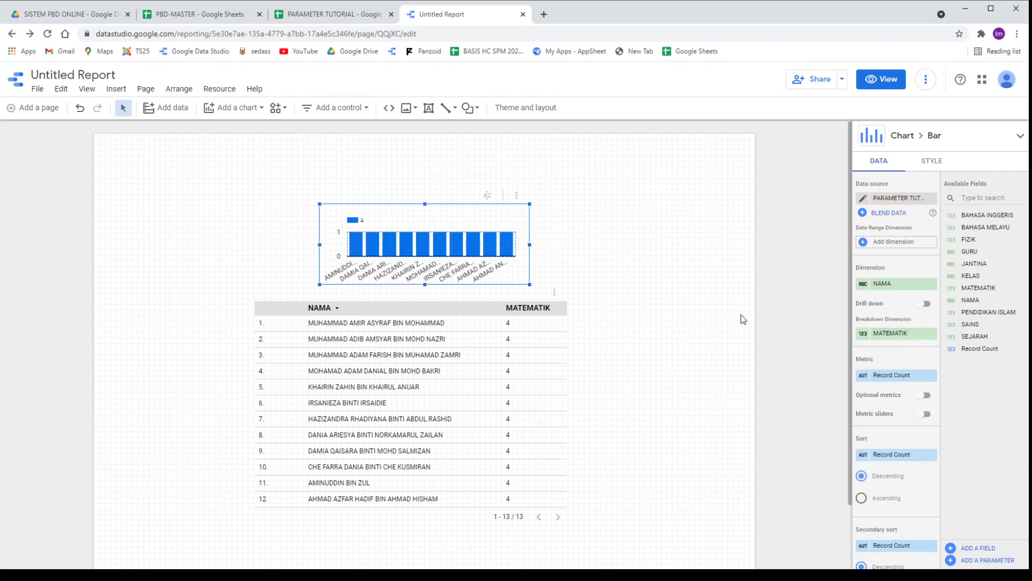
{"action": "left_click_drag", "start_coordinate": [486, 264], "coordinate": [486, 249]}
{"action": "left_click_drag", "start_coordinate": [975, 287], "coordinate": [930, 295]}
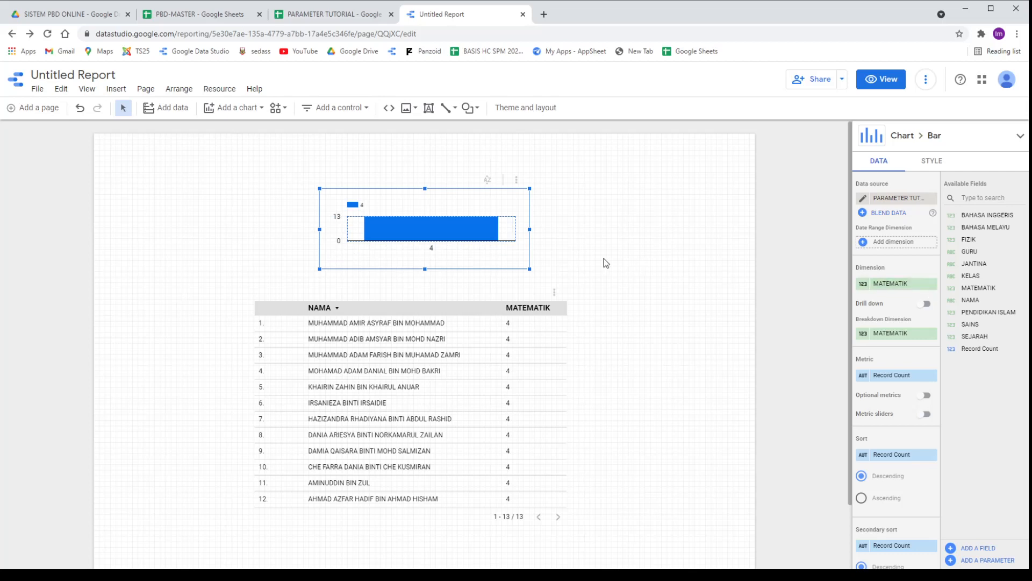
Make the bar chart slightly taller and line it up with the table's left edge
{"action": "left_click_drag", "start_coordinate": [431, 237], "coordinate": [413, 237]}
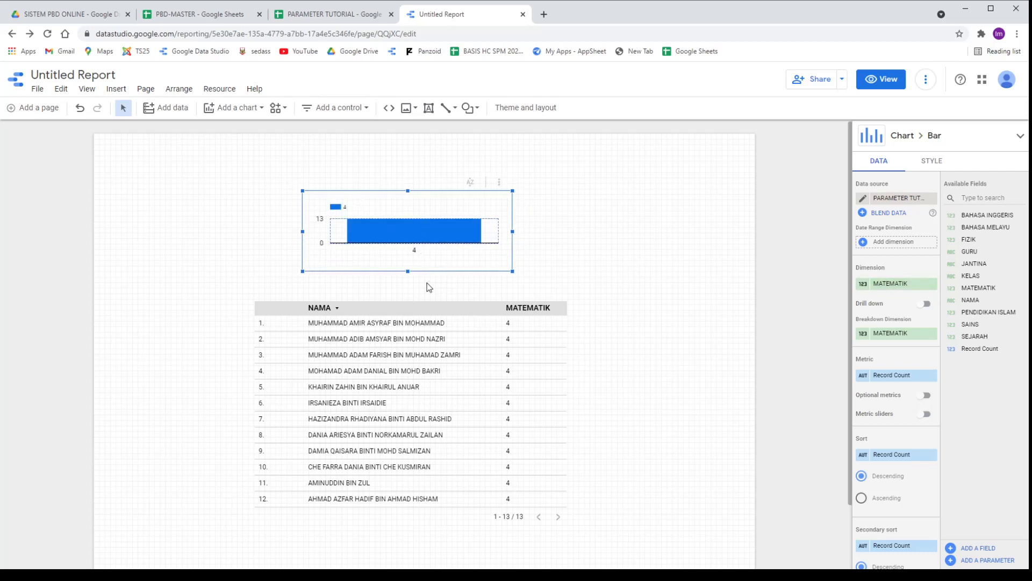
{"action": "left_click_drag", "start_coordinate": [409, 270], "coordinate": [409, 285]}
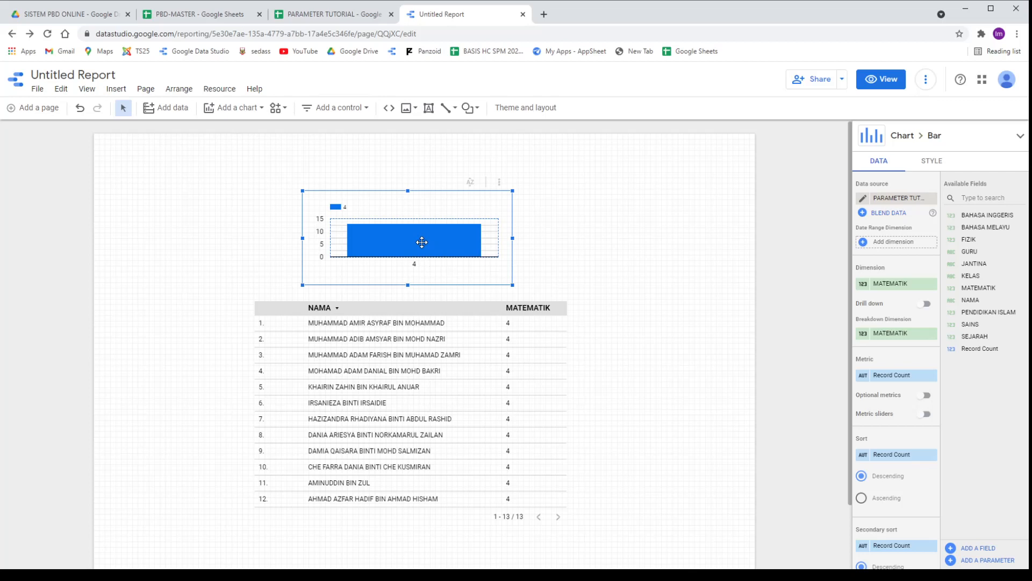
{"action": "left_click_drag", "start_coordinate": [421, 242], "coordinate": [374, 237]}
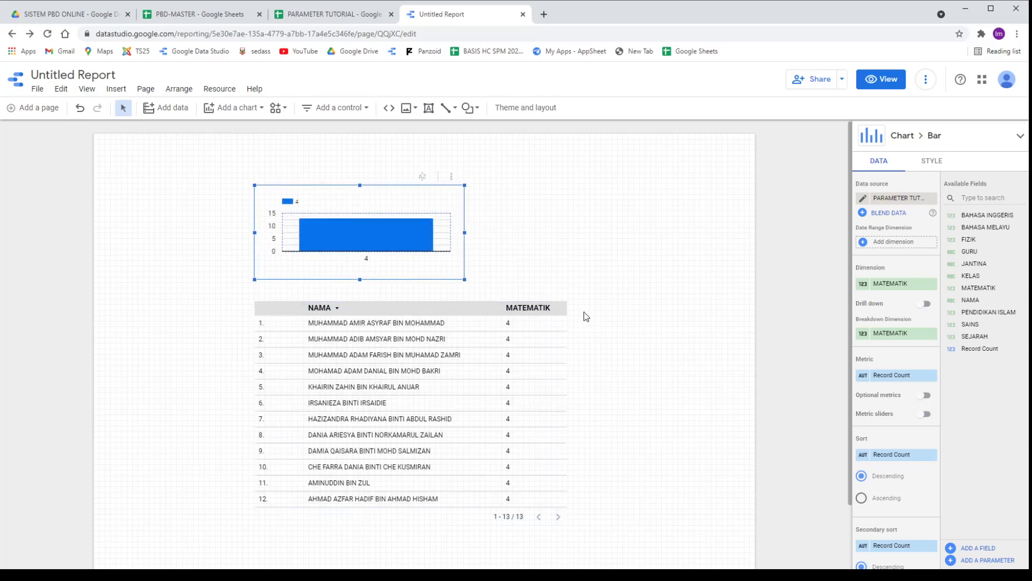
Preview the report in view mode and look through all the rows of the student table
{"action": "left_click", "coordinate": [529, 305]}
{"action": "left_click", "coordinate": [879, 85]}
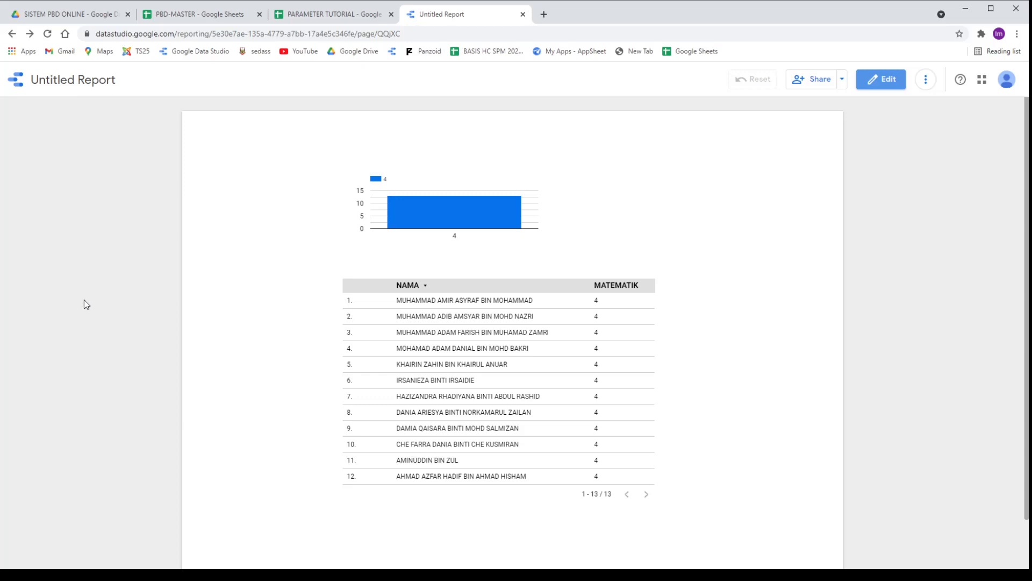
{"action": "scroll", "coordinate": [550, 430], "scroll_direction": "down", "scroll_amount": 1}
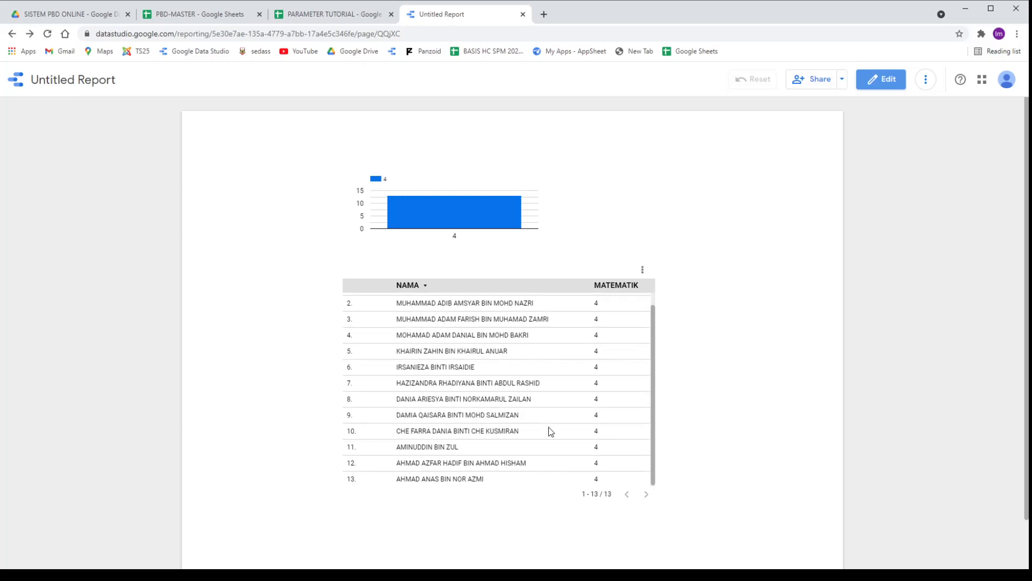
{"action": "scroll", "coordinate": [551, 430], "scroll_direction": "up", "scroll_amount": 1}
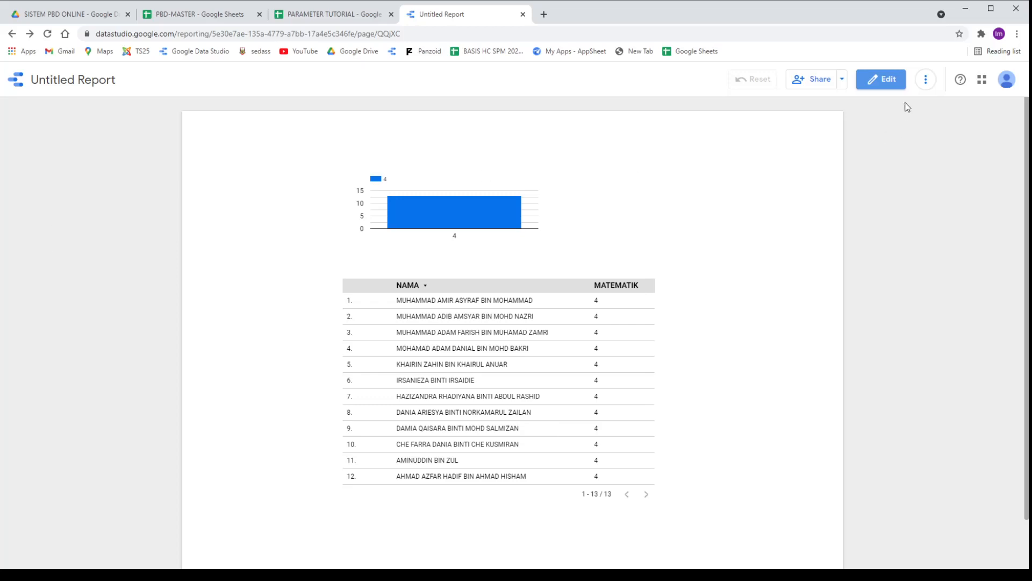
Return the report to edit mode and move the table up closer to the bar chart
{"action": "left_click", "coordinate": [882, 81]}
{"action": "left_click", "coordinate": [469, 339]}
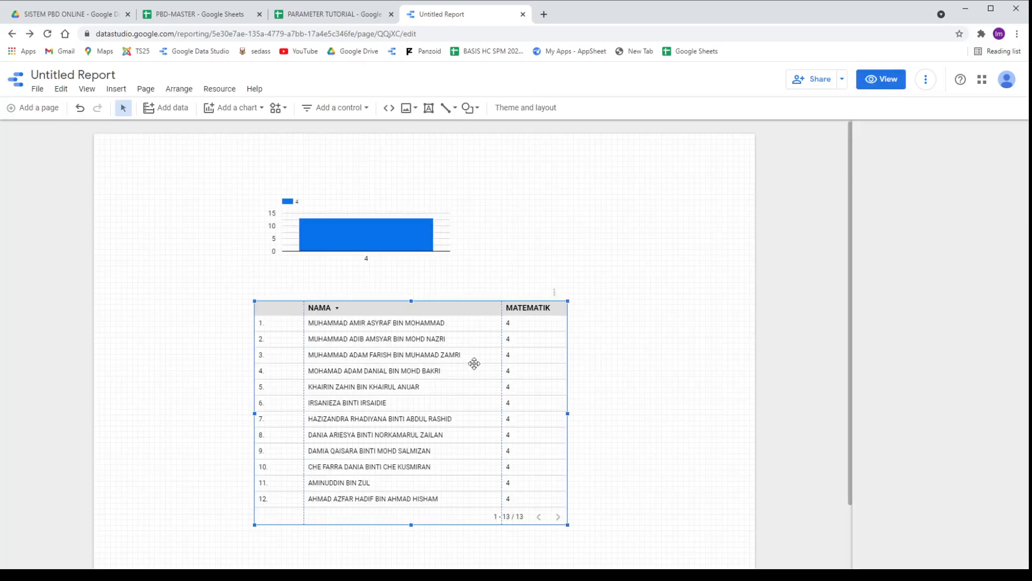
{"action": "left_click_drag", "start_coordinate": [477, 381], "coordinate": [477, 365]}
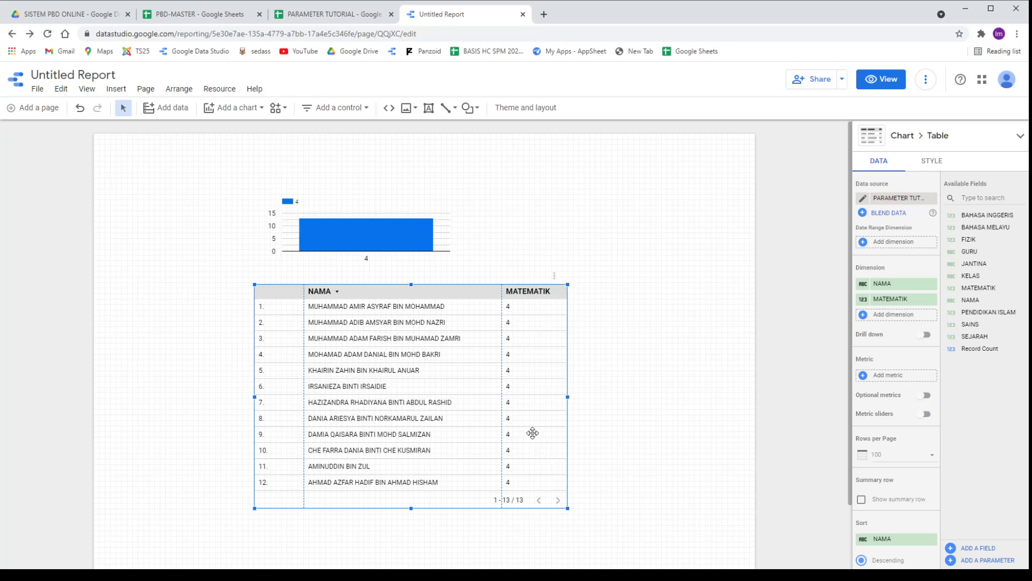
Examine the BAHASA MELAYU, BAHASA INGGERIS and SEJARAH columns in the PARAMETER TUTORIAL spreadsheet and return to the report
{"action": "left_click", "coordinate": [290, 14]}
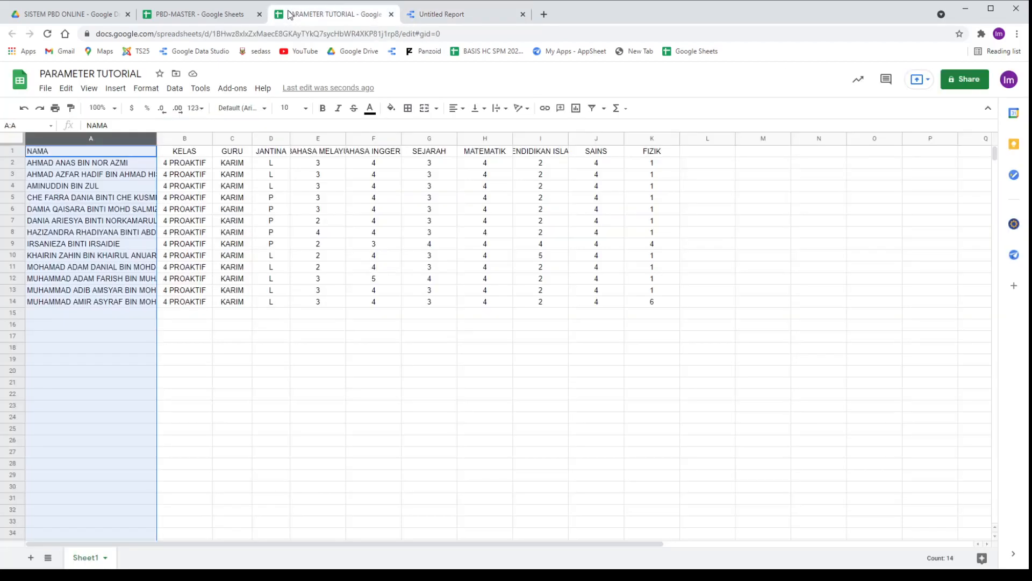
{"action": "left_click", "coordinate": [314, 139]}
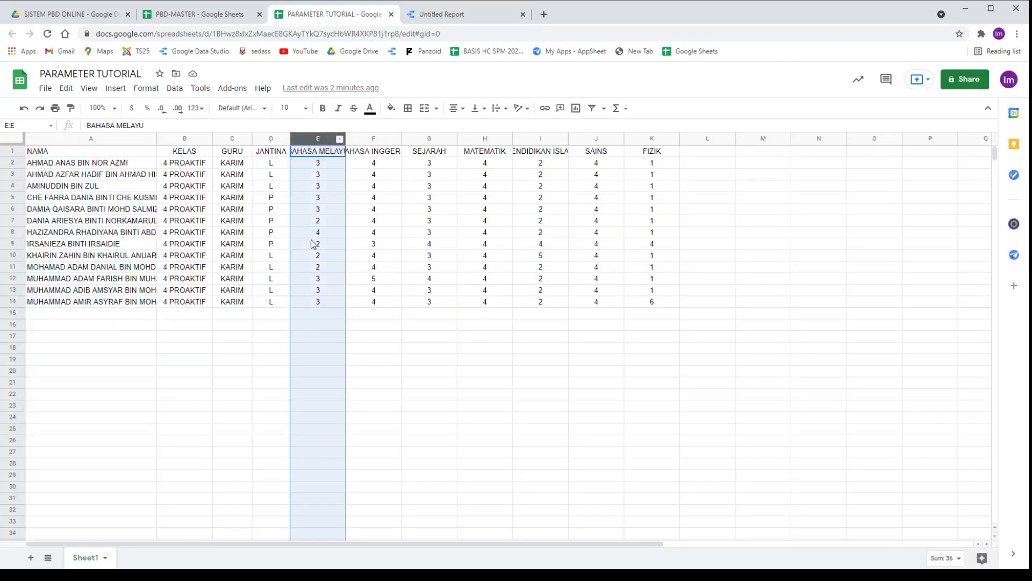
{"action": "left_click", "coordinate": [382, 138]}
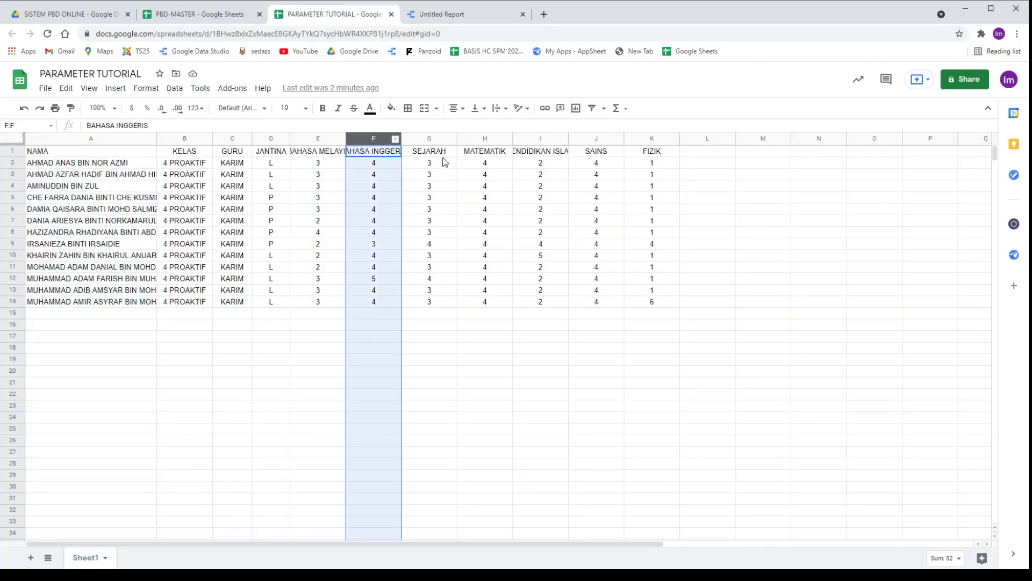
{"action": "left_click", "coordinate": [442, 139]}
{"action": "left_click", "coordinate": [448, 15]}
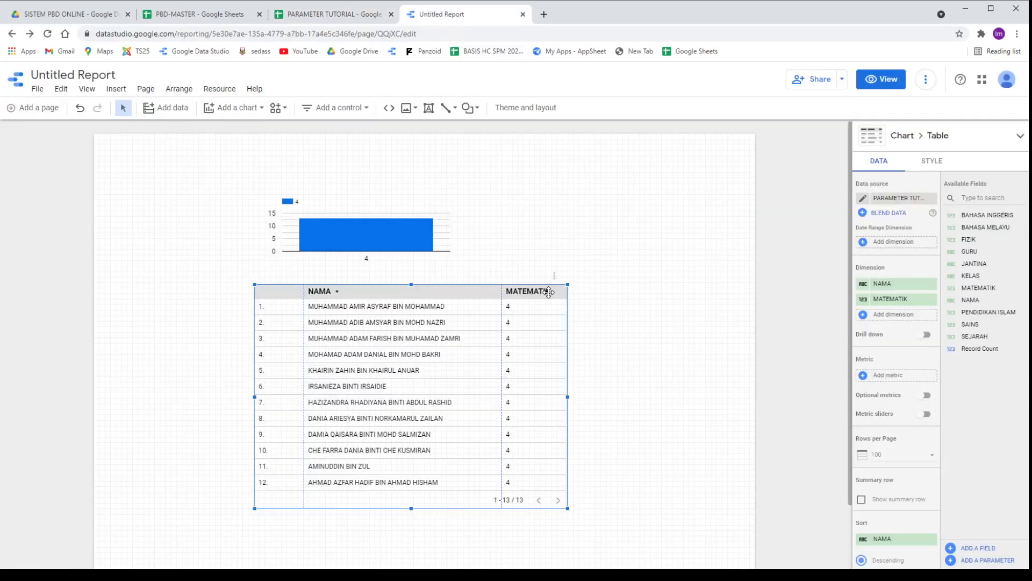
Add a parameter named sub with the Text data type to the PARAMETER TUTORIAL - Sheet1 data source
{"action": "left_click", "coordinate": [221, 91]}
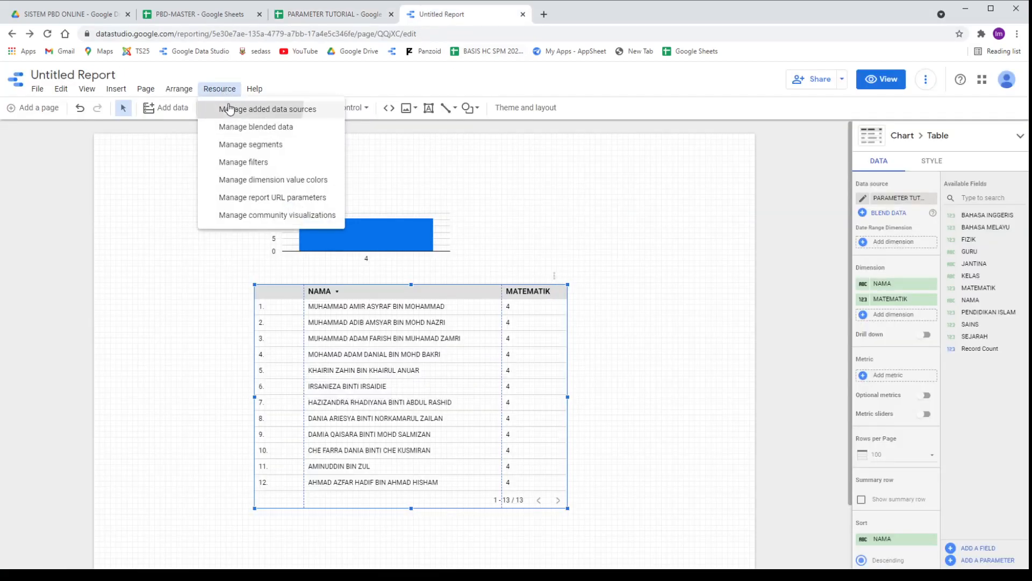
{"action": "left_click", "coordinate": [230, 114]}
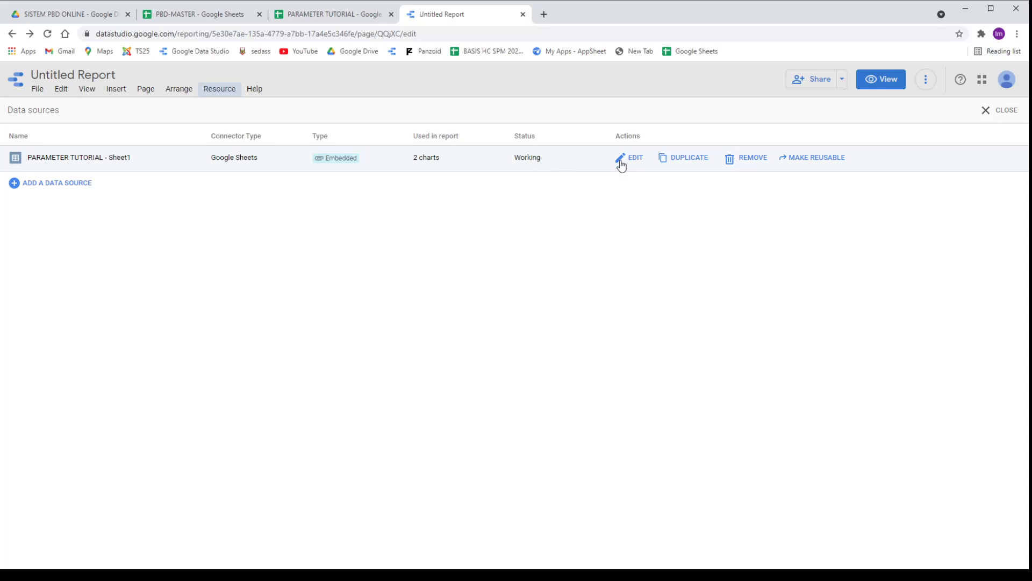
{"action": "left_click", "coordinate": [621, 159]}
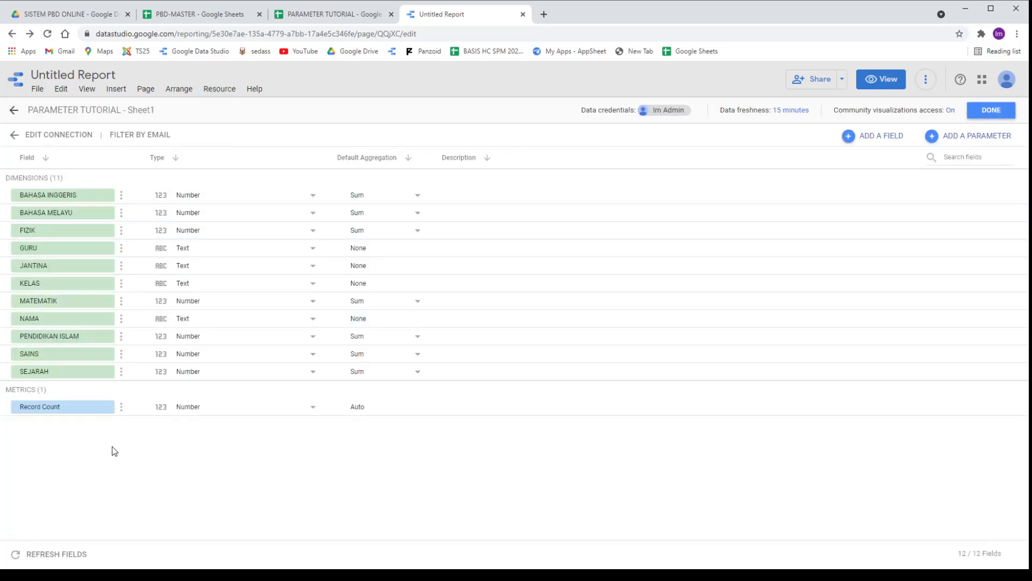
{"action": "left_click", "coordinate": [937, 137]}
{"action": "left_click", "coordinate": [97, 189]}
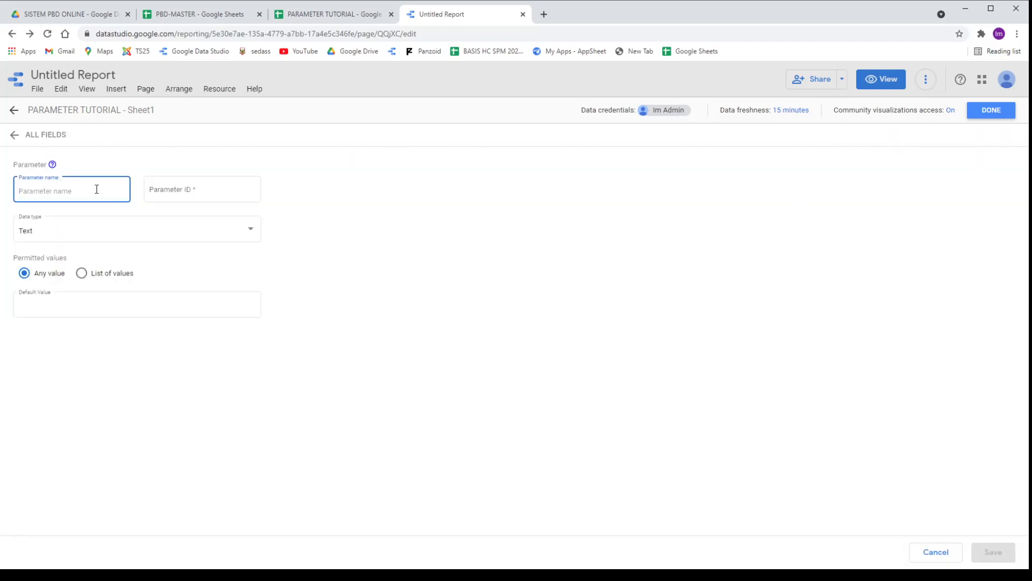
{"action": "type", "text": "sub"}
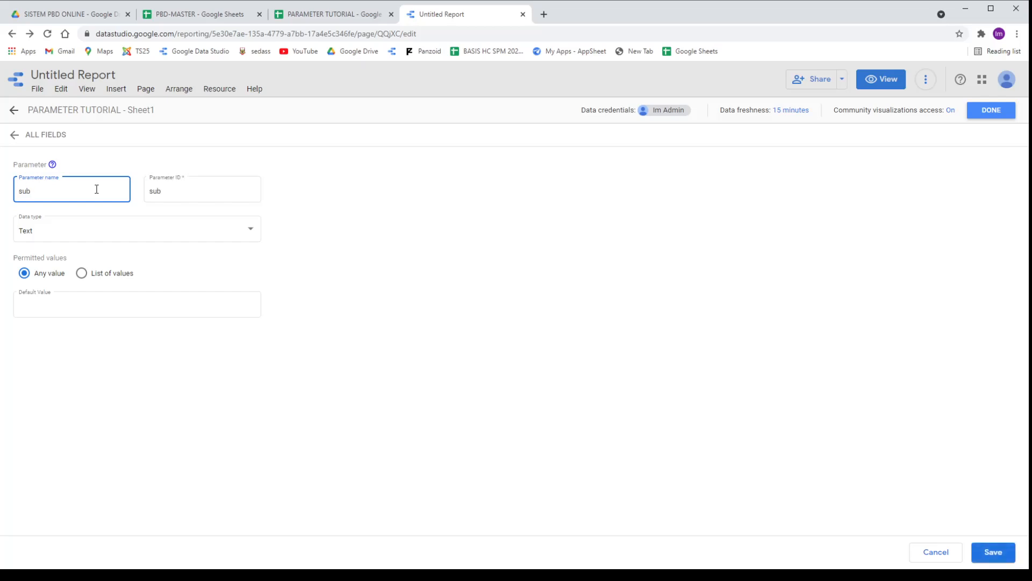
{"action": "left_click", "coordinate": [95, 228]}
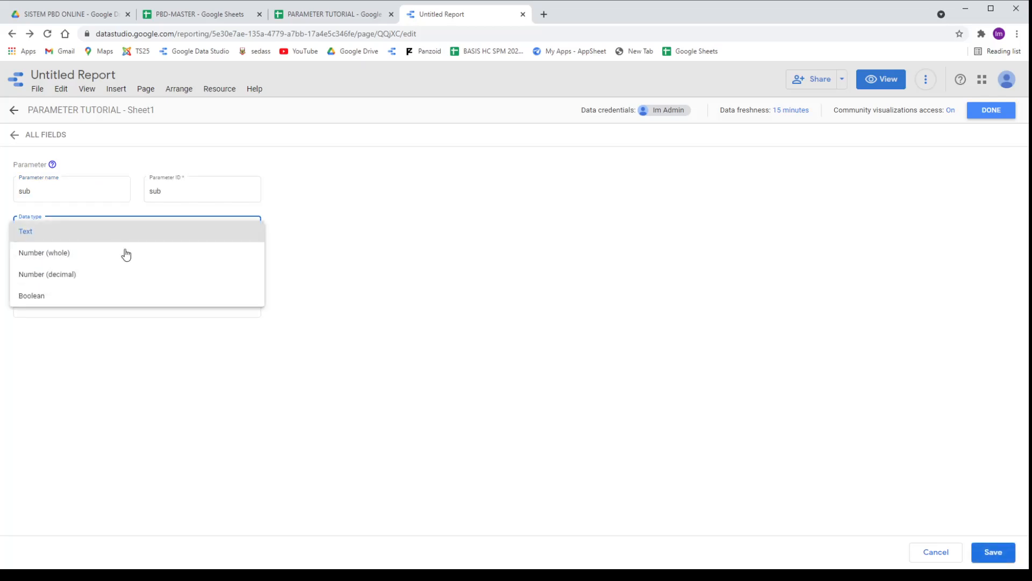
{"action": "left_click", "coordinate": [90, 236]}
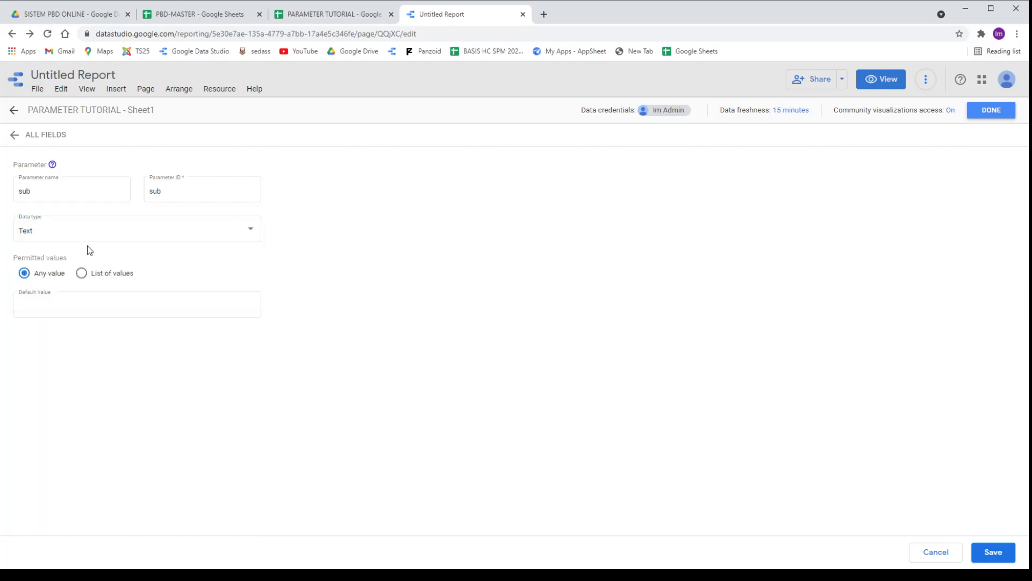
Restrict the parameter to a list of values and enter BAHASA MELAYU, copied from the spreadsheet header, as the first value
{"action": "left_click", "coordinate": [107, 279]}
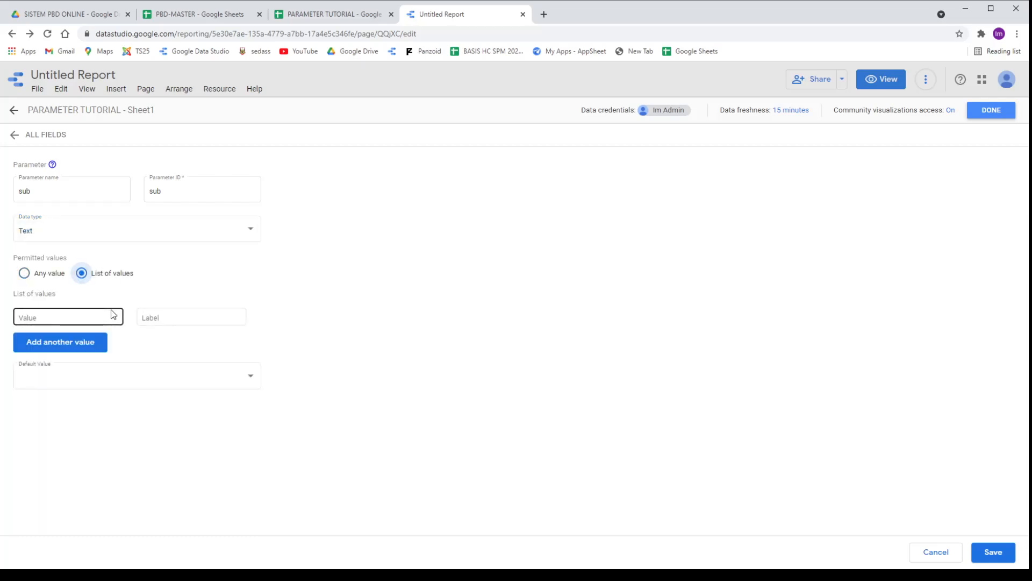
{"action": "left_click", "coordinate": [91, 315]}
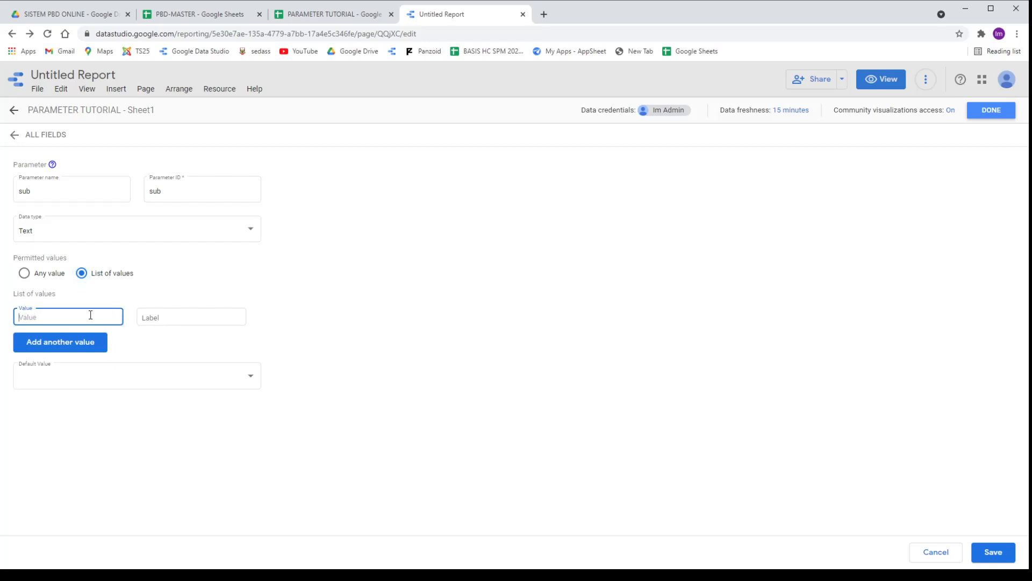
{"action": "left_click", "coordinate": [308, 12]}
{"action": "left_click", "coordinate": [330, 155]}
{"action": "double_click", "coordinate": [329, 154]}
{"action": "key", "text": "ctrl+c"}
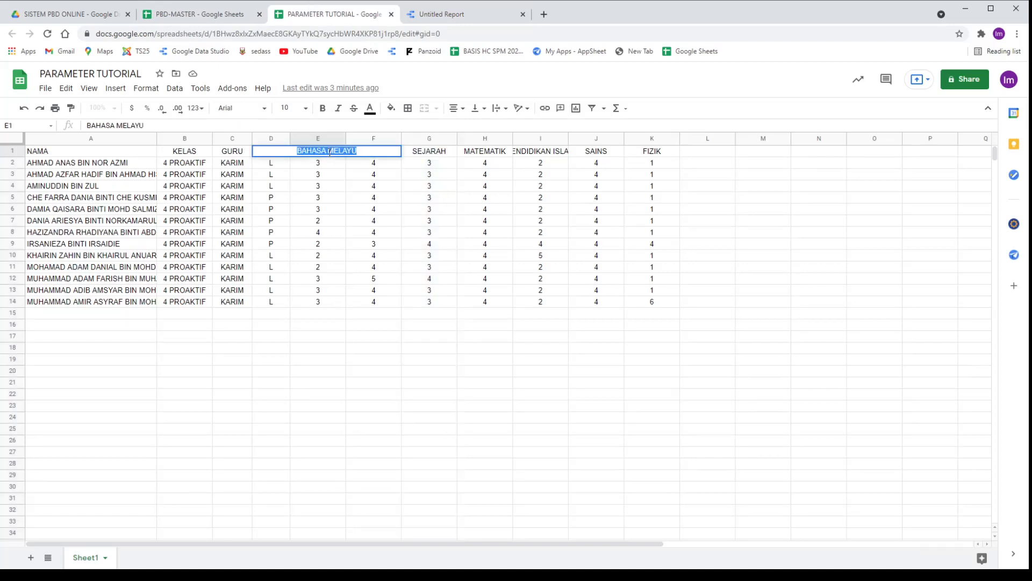
{"action": "left_click", "coordinate": [465, 12]}
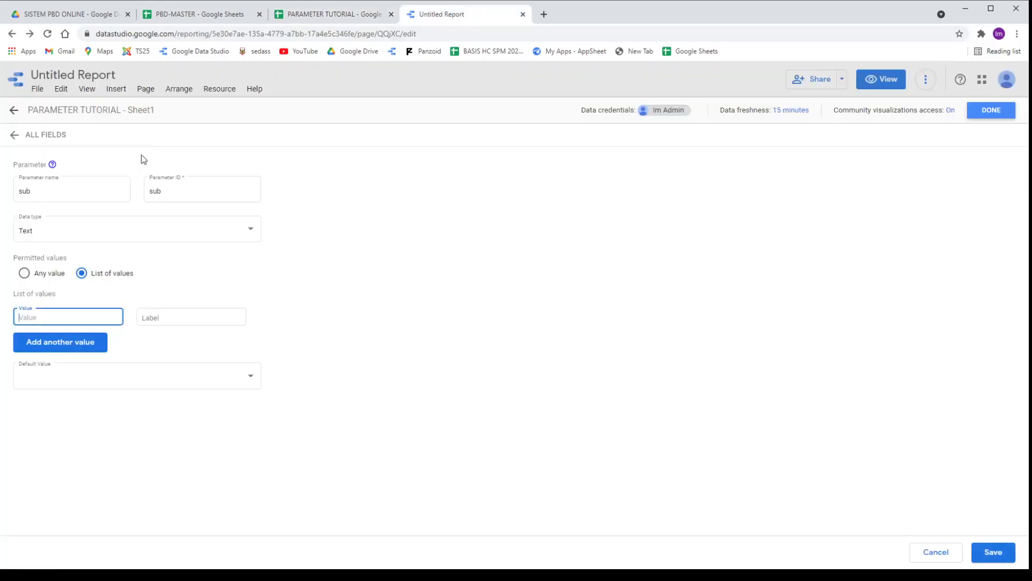
{"action": "left_click", "coordinate": [82, 312]}
{"action": "key", "text": "ctrl+v"}
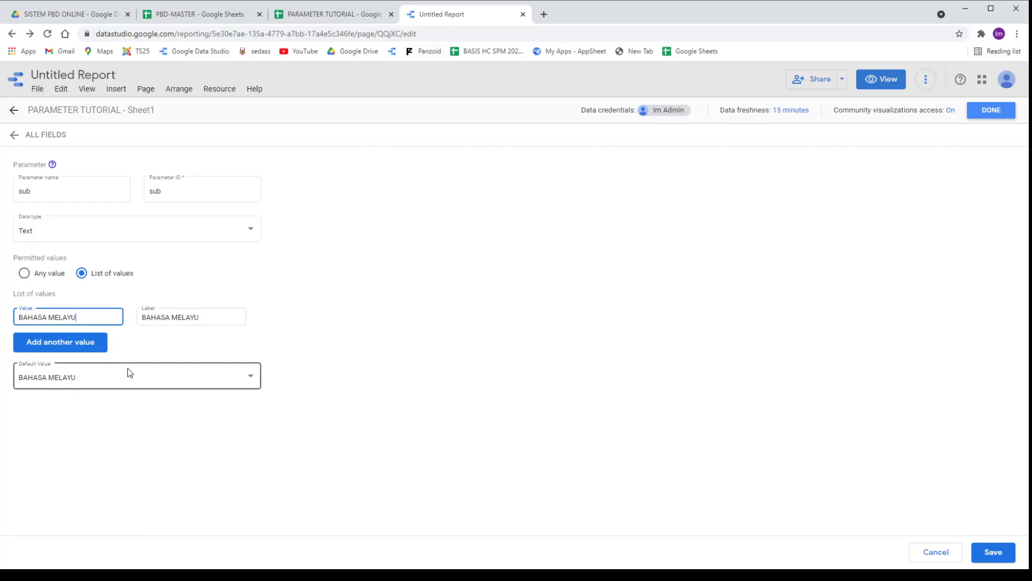
Add BAHASA INGGERIS as the second permitted value, copied from header cell F1 of the PARAMETER TUTORIAL spreadsheet
{"action": "left_click", "coordinate": [89, 344]}
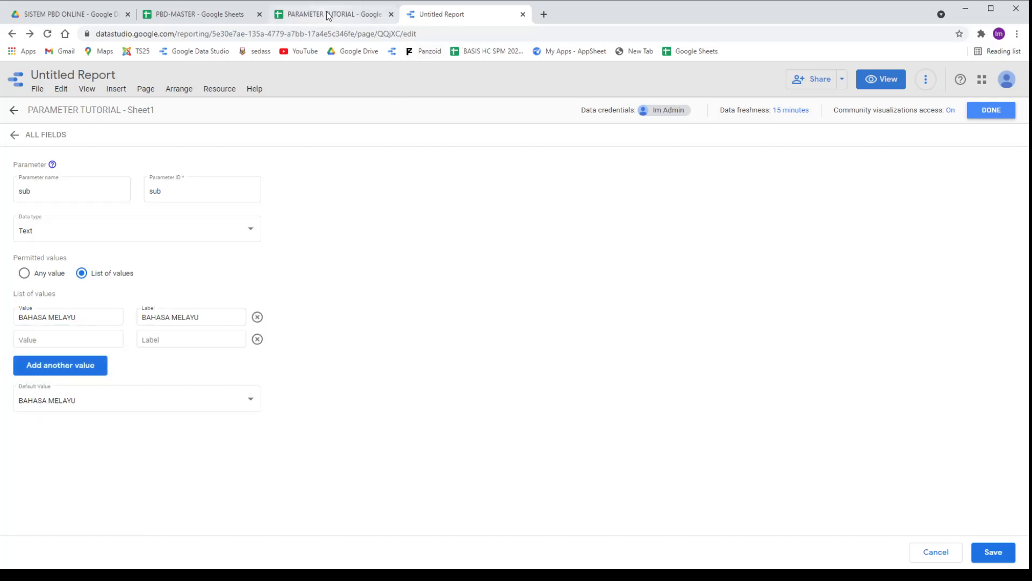
{"action": "left_click", "coordinate": [324, 14]}
{"action": "left_click", "coordinate": [417, 155]}
{"action": "left_click", "coordinate": [381, 152]}
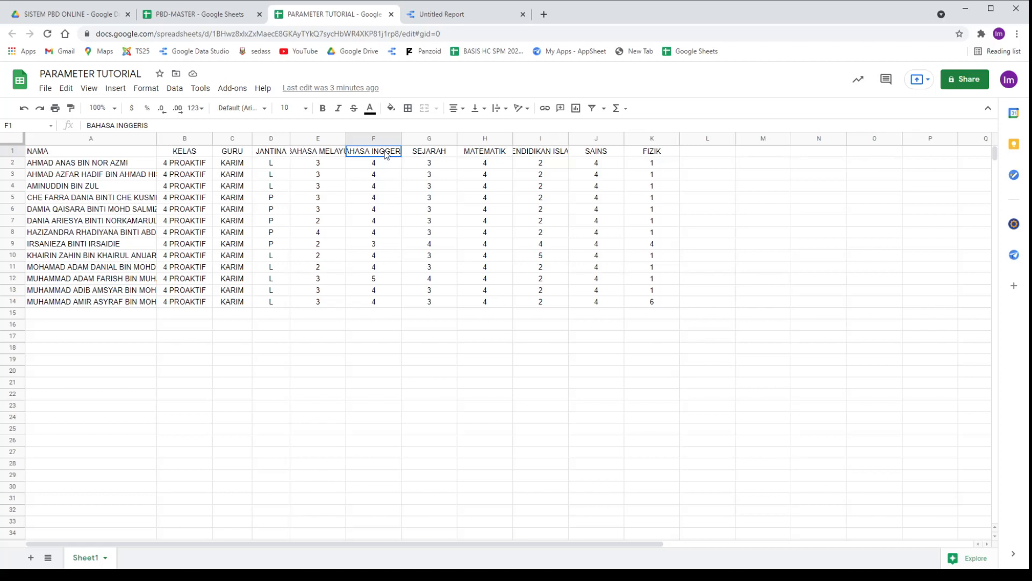
{"action": "left_click", "coordinate": [381, 176]}
{"action": "left_click", "coordinate": [382, 151]}
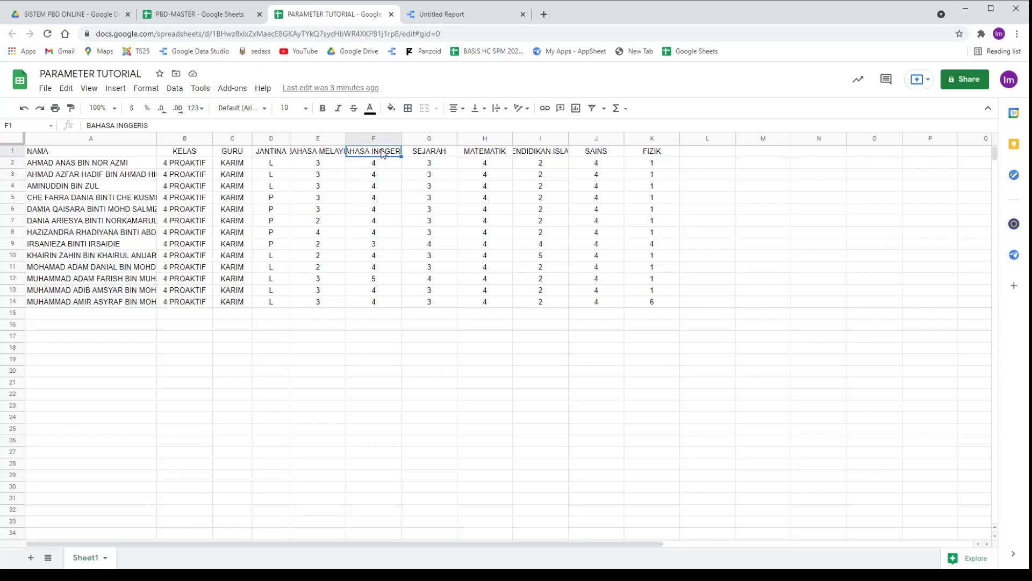
{"action": "triple_click", "coordinate": [180, 124]}
{"action": "key", "text": "ctrl+c"}
{"action": "left_click", "coordinate": [458, 9]}
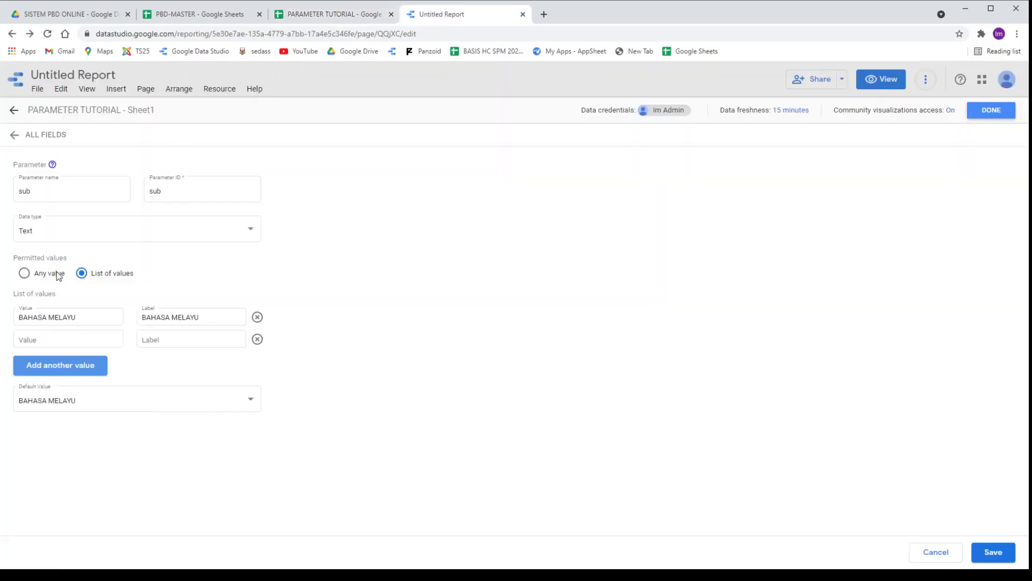
{"action": "left_click", "coordinate": [68, 338]}
{"action": "key", "text": "ctrl+v"}
Add SEJARAH as the third permitted value, taking the text from the spreadsheet's header cell G1
{"action": "left_click", "coordinate": [100, 374]}
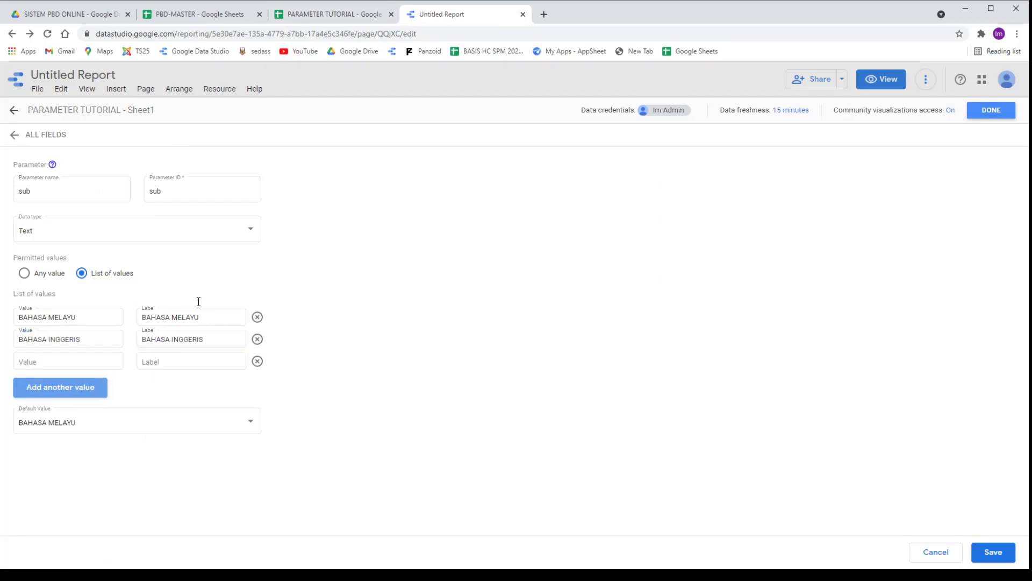
{"action": "left_click", "coordinate": [320, 16]}
{"action": "left_click", "coordinate": [480, 153]}
{"action": "left_click", "coordinate": [435, 155]}
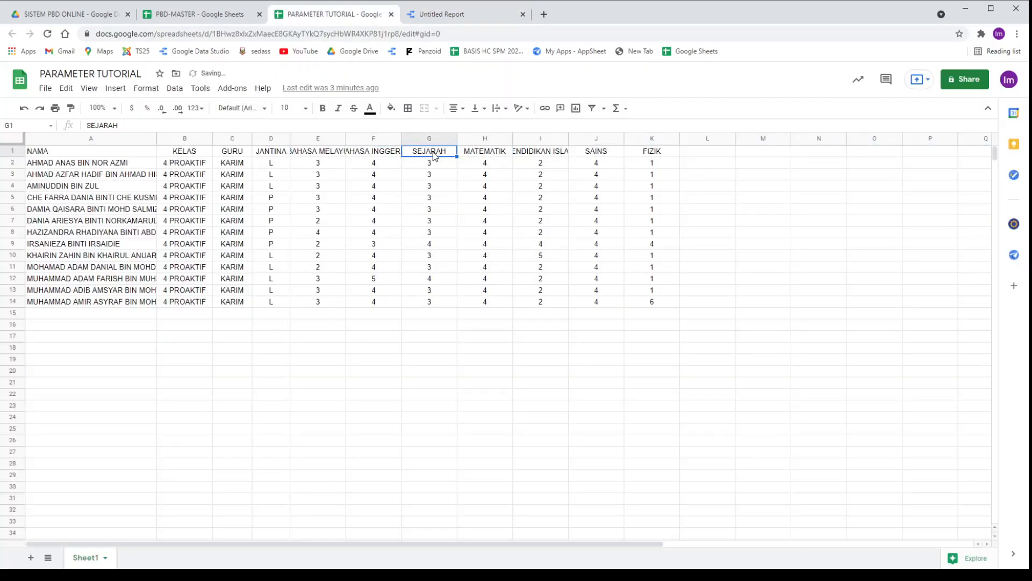
{"action": "double_click", "coordinate": [434, 152]}
{"action": "left_click", "coordinate": [462, 15]}
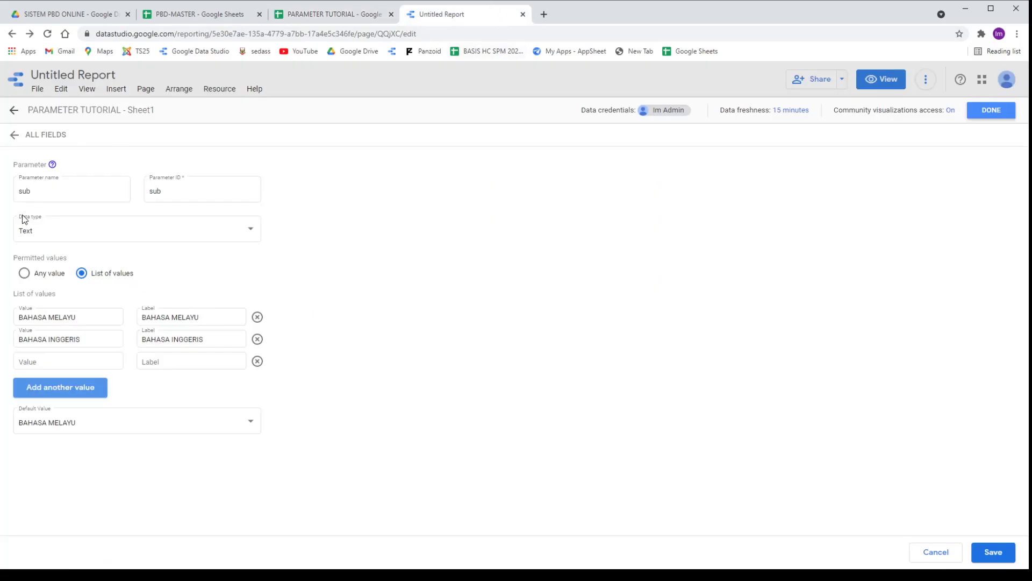
{"action": "left_click", "coordinate": [54, 361]}
{"action": "type", "text": "SEJARAH"}
Copy the MATEMATIK header from the spreadsheet and add it as the fourth permitted value of the parameter
{"action": "left_click", "coordinate": [357, 15]}
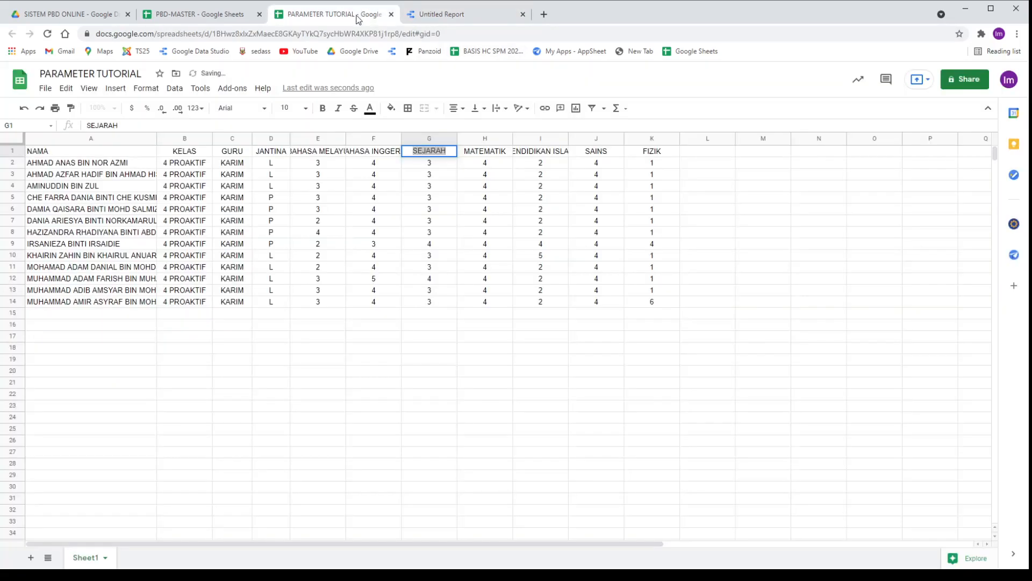
{"action": "left_click", "coordinate": [485, 151]}
{"action": "left_click", "coordinate": [464, 15]}
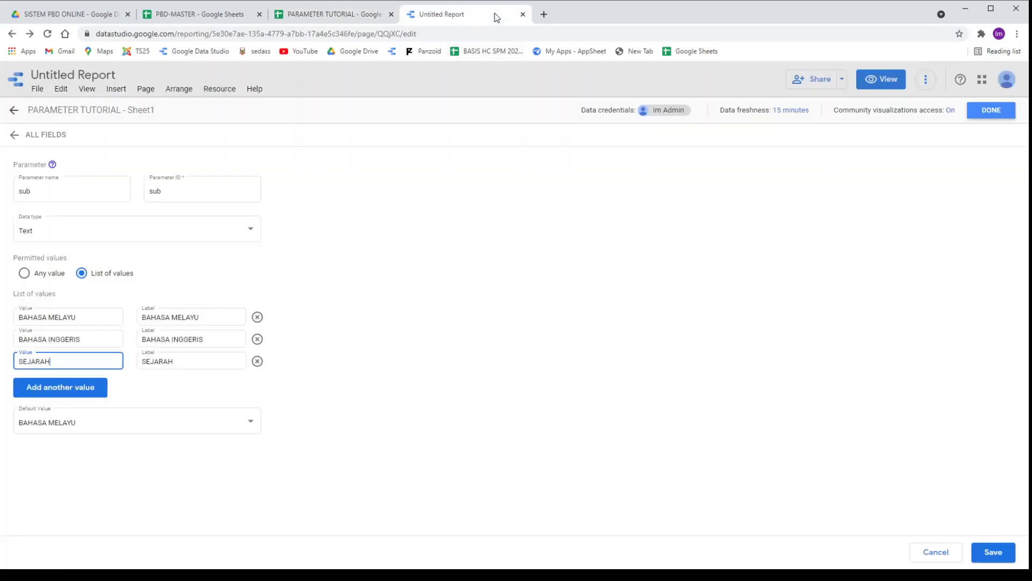
{"action": "left_click", "coordinate": [60, 387]}
{"action": "left_click", "coordinate": [57, 382]}
{"action": "type", "text": "MATEMATIK"}
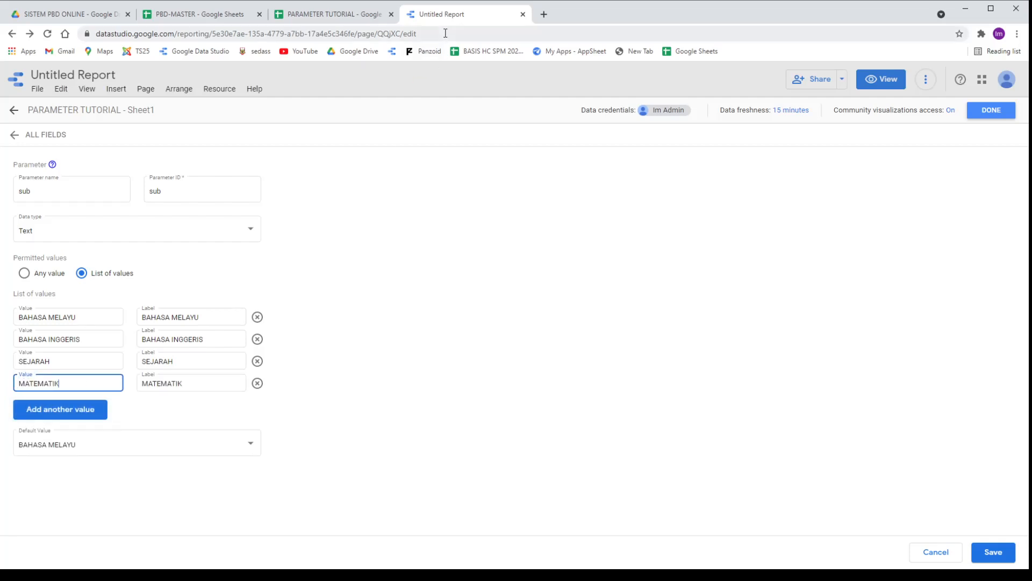
Copy the PENDIDIKAN ISLAM header from the spreadsheet and add it as the fifth permitted value
{"action": "left_click", "coordinate": [315, 18]}
{"action": "left_click", "coordinate": [558, 155]}
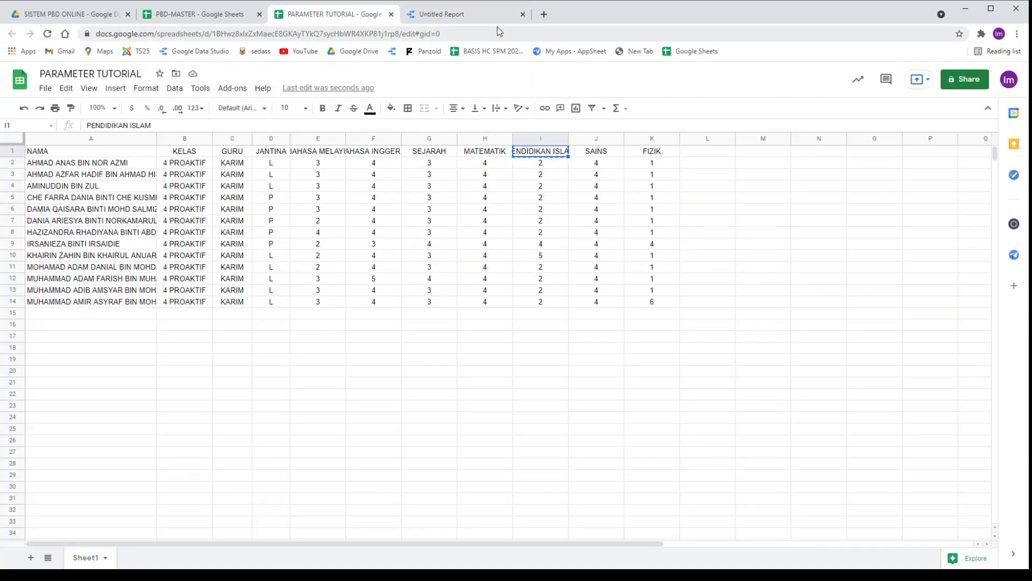
{"action": "left_click", "coordinate": [497, 20]}
{"action": "left_click", "coordinate": [67, 411]}
{"action": "left_click", "coordinate": [69, 403]}
{"action": "type", "text": "PENDIDIKAN ISLAM"}
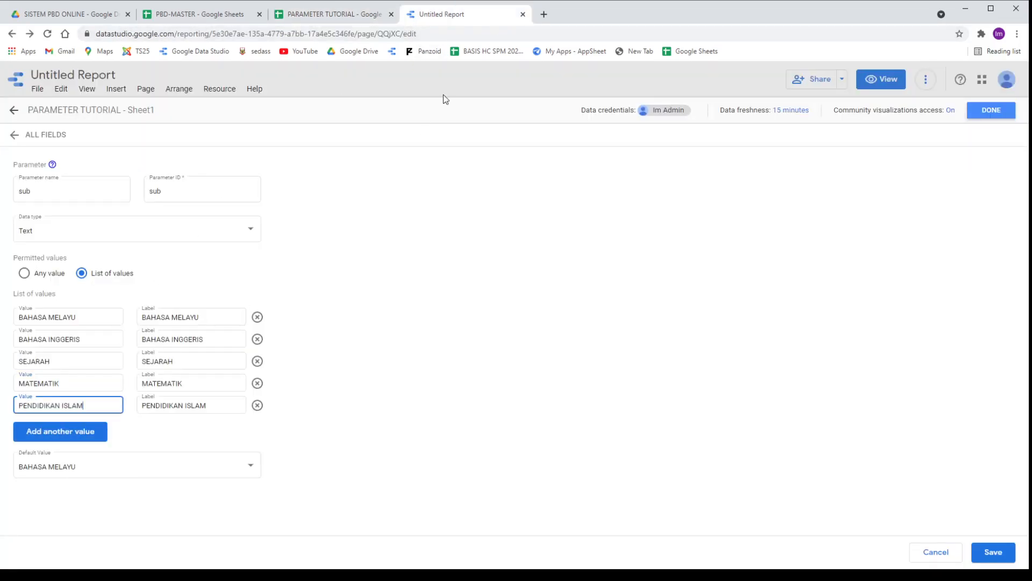
Copy the SAINS header from the spreadsheet and add it as the sixth permitted value
{"action": "left_click", "coordinate": [339, 10]}
{"action": "left_click", "coordinate": [594, 156]}
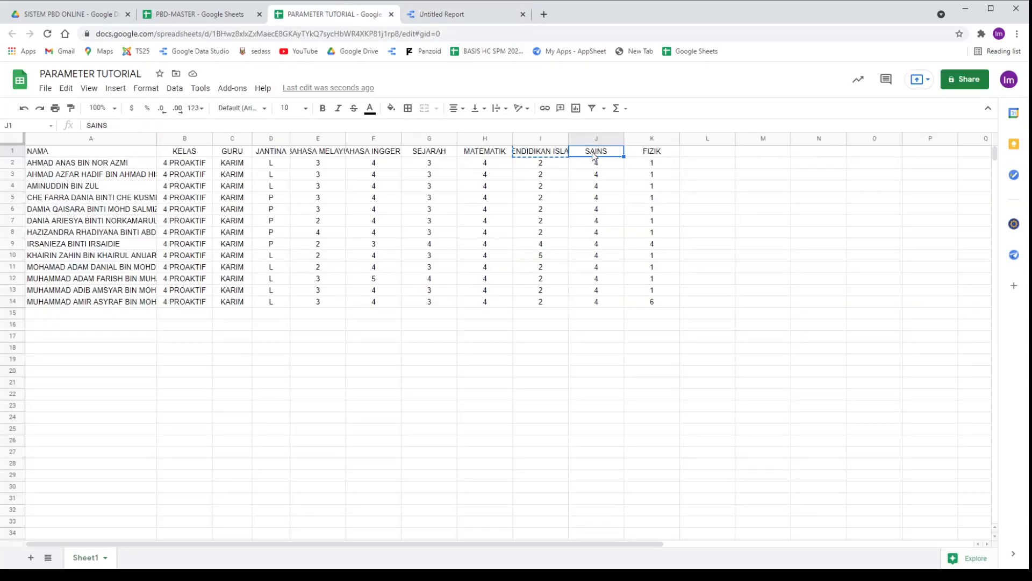
{"action": "left_click", "coordinate": [434, 14]}
{"action": "left_click", "coordinate": [60, 431]}
{"action": "left_click", "coordinate": [69, 425]}
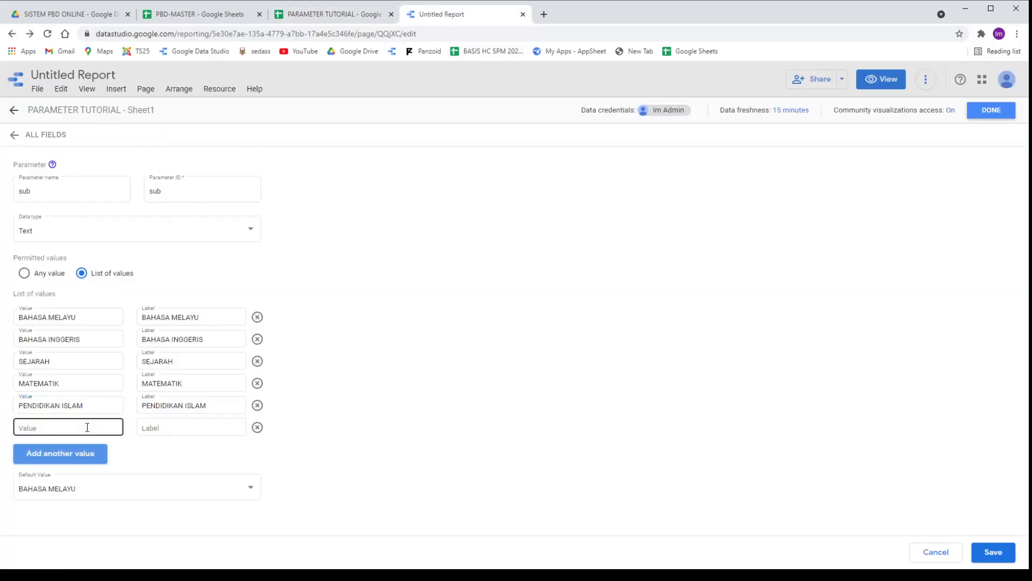
{"action": "type", "text": "SAINS"}
Copy the FIZIK header from the spreadsheet and add it as the seventh permitted value
{"action": "left_click", "coordinate": [350, 16]}
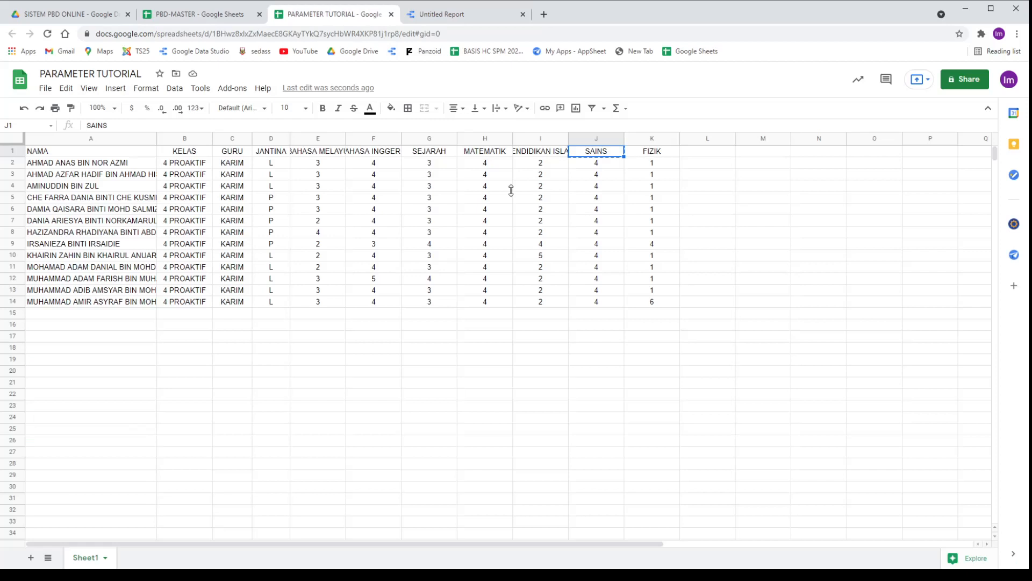
{"action": "left_click", "coordinate": [652, 156]}
{"action": "key", "text": "ctrl+c"}
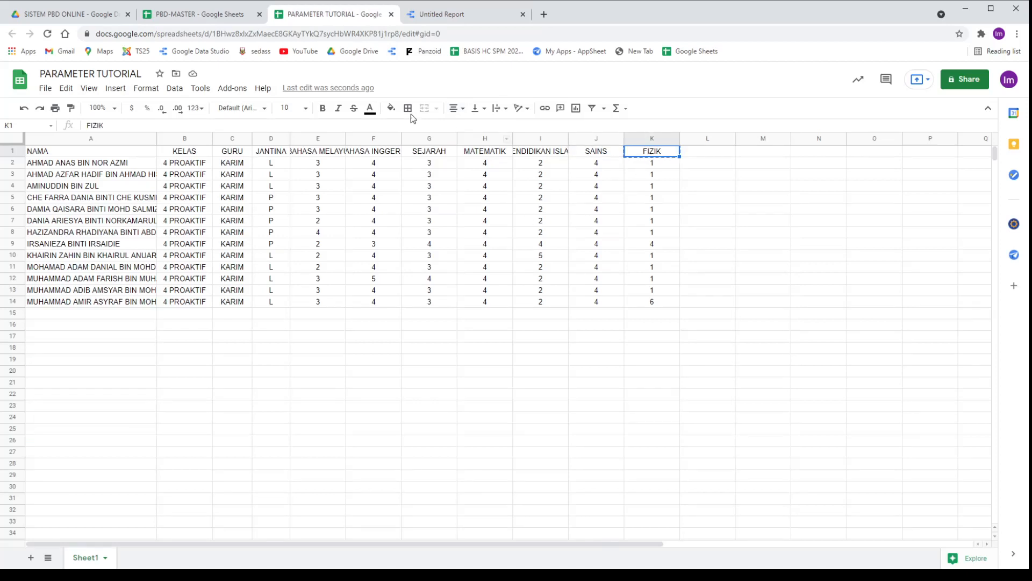
{"action": "left_click", "coordinate": [452, 18]}
{"action": "left_click", "coordinate": [67, 457]}
{"action": "left_click", "coordinate": [67, 449]}
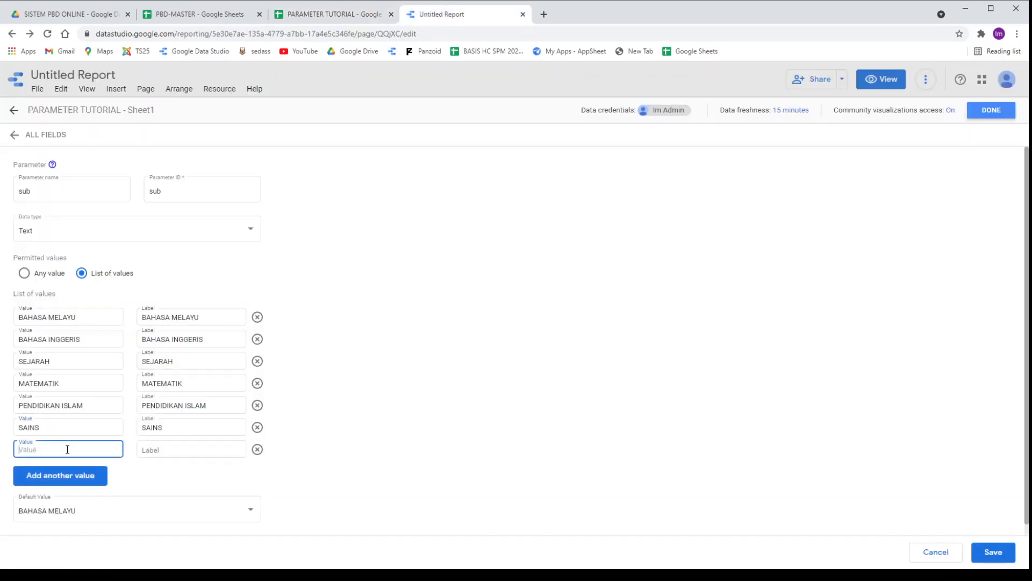
{"action": "key", "text": "ctrl+v"}
In the PARAMETER TUTORIAL spreadsheet's MATEMATIK column, set cell H7 to 5 and cell H8 to 6
{"action": "left_click", "coordinate": [373, 15]}
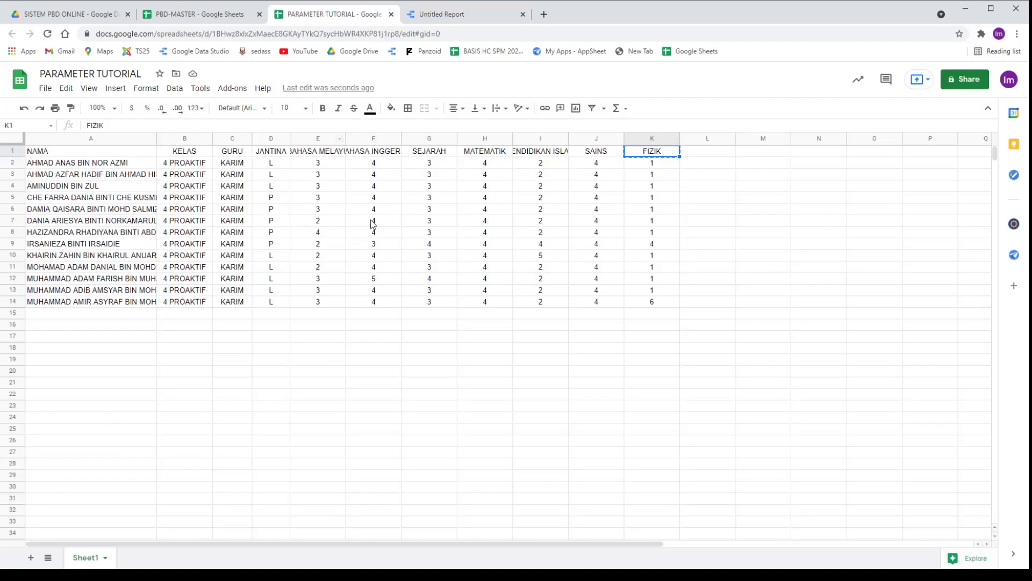
{"action": "left_click", "coordinate": [486, 223]}
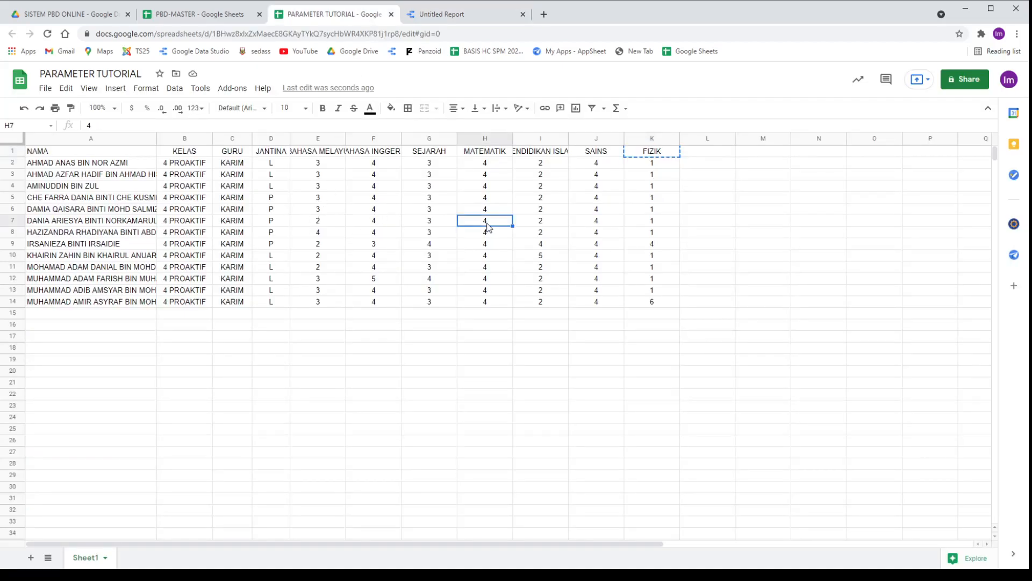
{"action": "type", "text": "5"}
{"action": "key", "text": "Return"}
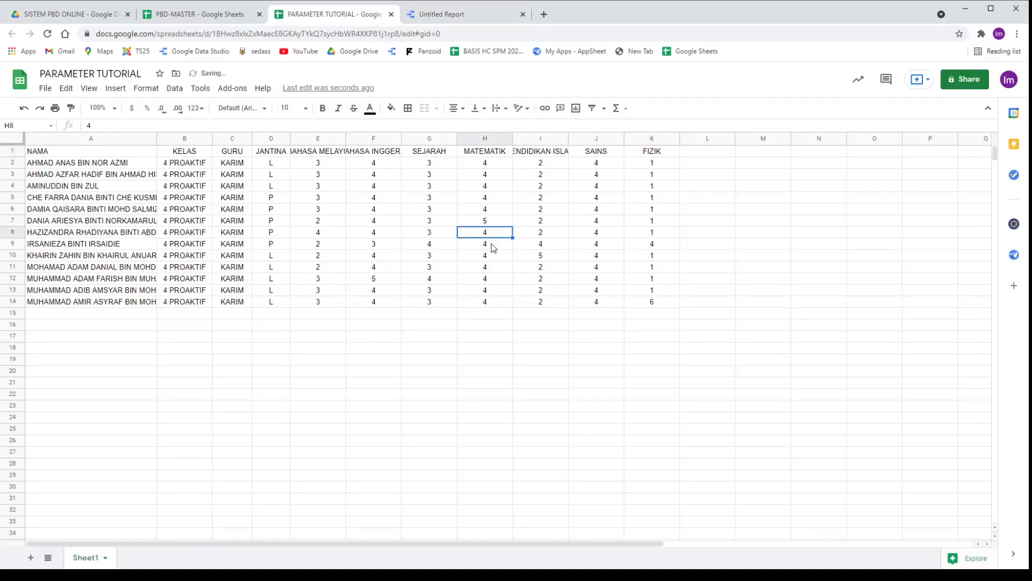
{"action": "type", "text": "6"}
{"action": "left_click", "coordinate": [497, 223]}
Set the MATEMATIK levels in cells H10 and H11 to 6
{"action": "left_click", "coordinate": [491, 256]}
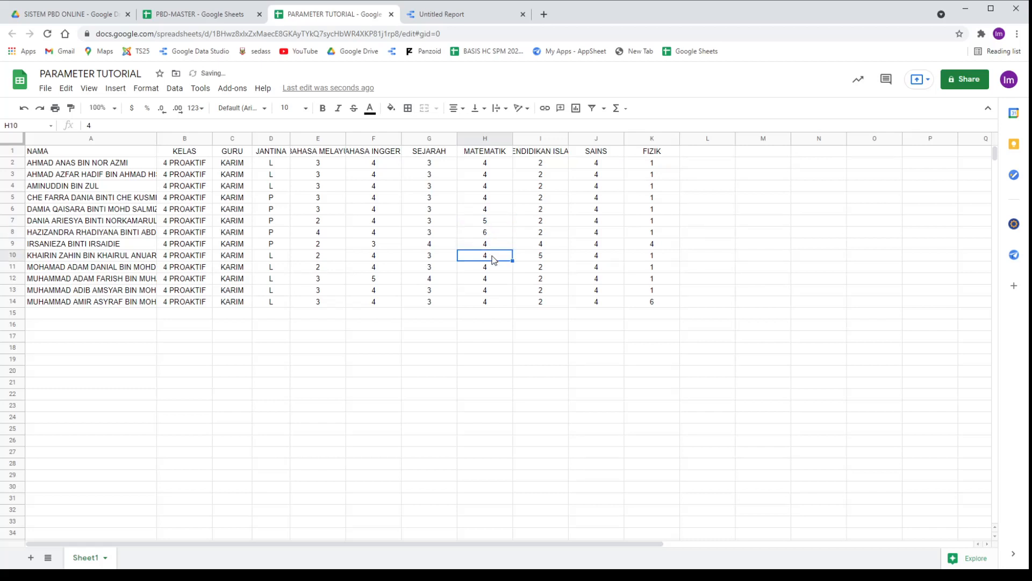
{"action": "type", "text": "7"}
{"action": "key", "text": "Return"}
{"action": "left_click", "coordinate": [492, 257]}
{"action": "type", "text": "6"}
{"action": "key", "text": "Return"}
{"action": "type", "text": "6"}
Set the MATEMATIK levels in cells H13 and H14 to 5
{"action": "left_click", "coordinate": [493, 292]}
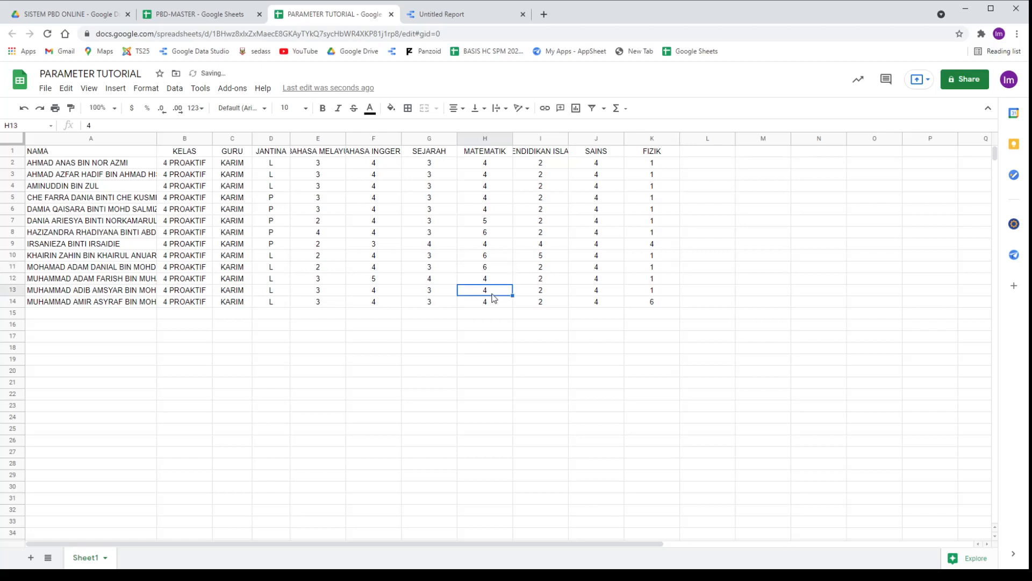
{"action": "type", "text": "5"}
{"action": "key", "text": "Return"}
{"action": "type", "text": "5"}
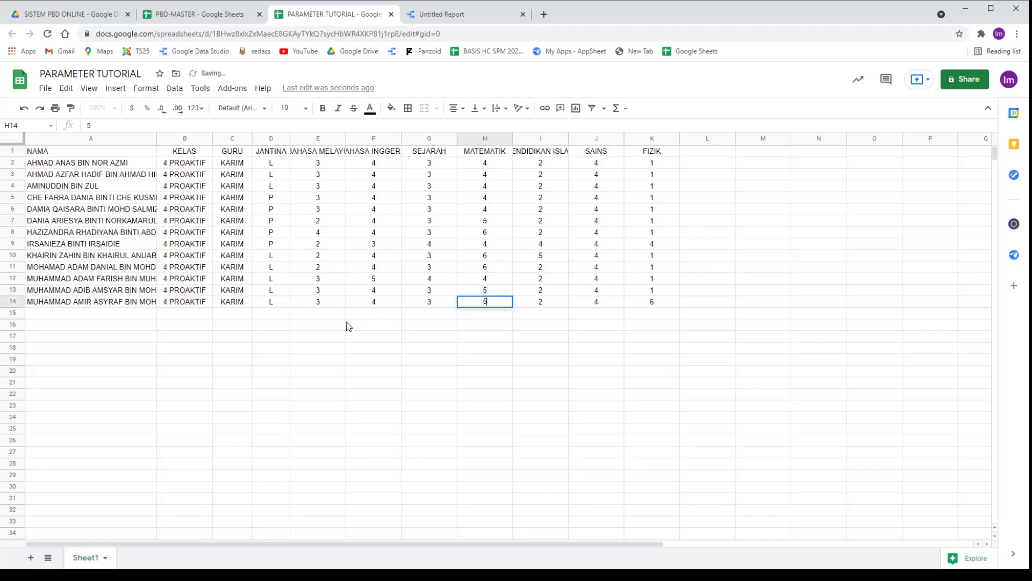
{"action": "left_click_drag", "start_coordinate": [344, 325], "coordinate": [333, 313]}
Set the SAINS levels in cells J7, J8 and J9 to 5
{"action": "left_click", "coordinate": [617, 219]}
{"action": "type", "text": "54"}
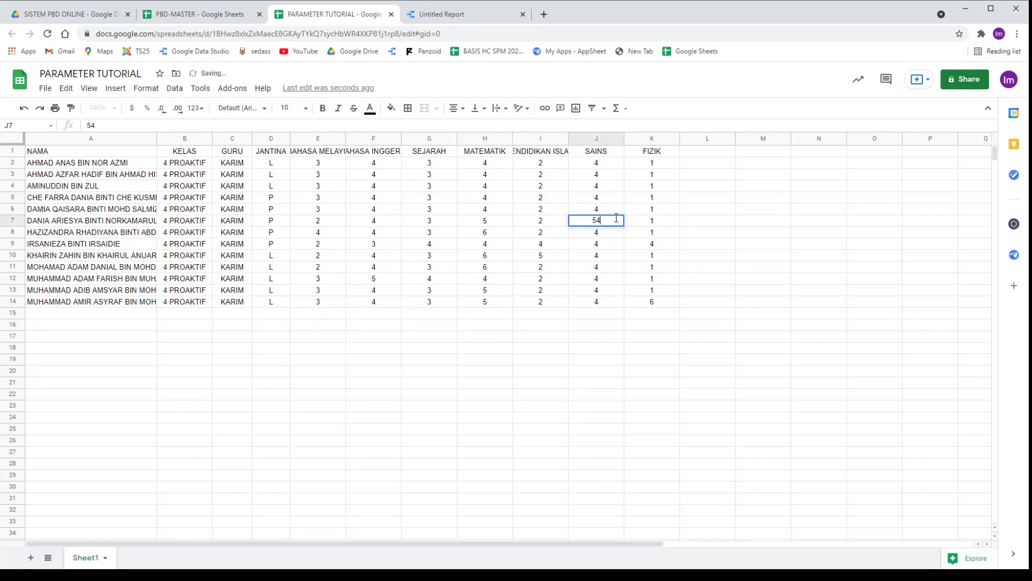
{"action": "key", "text": "BackSpace"}
{"action": "left_click", "coordinate": [606, 236]}
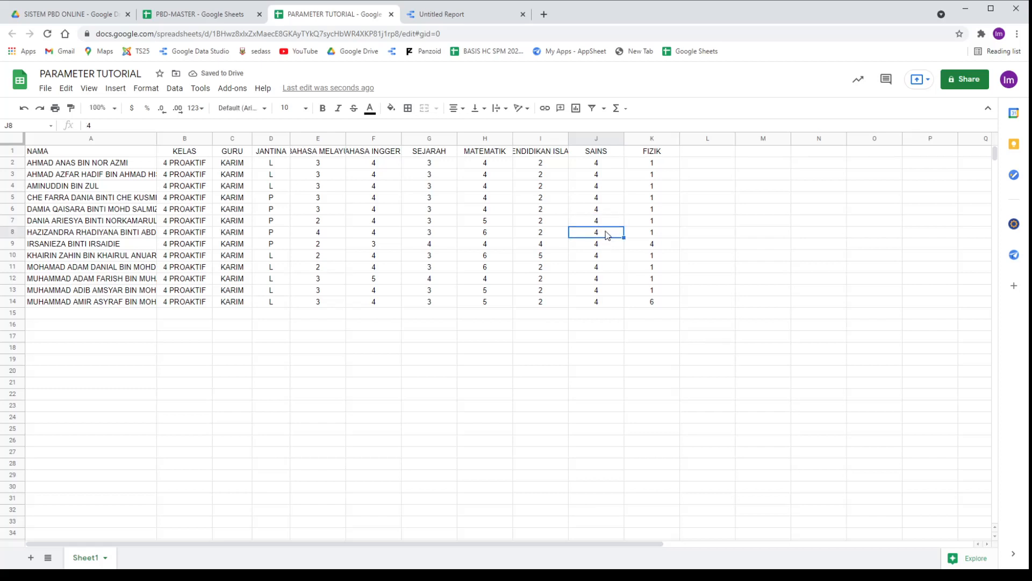
{"action": "left_click", "coordinate": [611, 219]}
{"action": "type", "text": "5"}
{"action": "key", "text": "Return"}
{"action": "type", "text": "5"}
{"action": "key", "text": "Return"}
{"action": "type", "text": "5"}
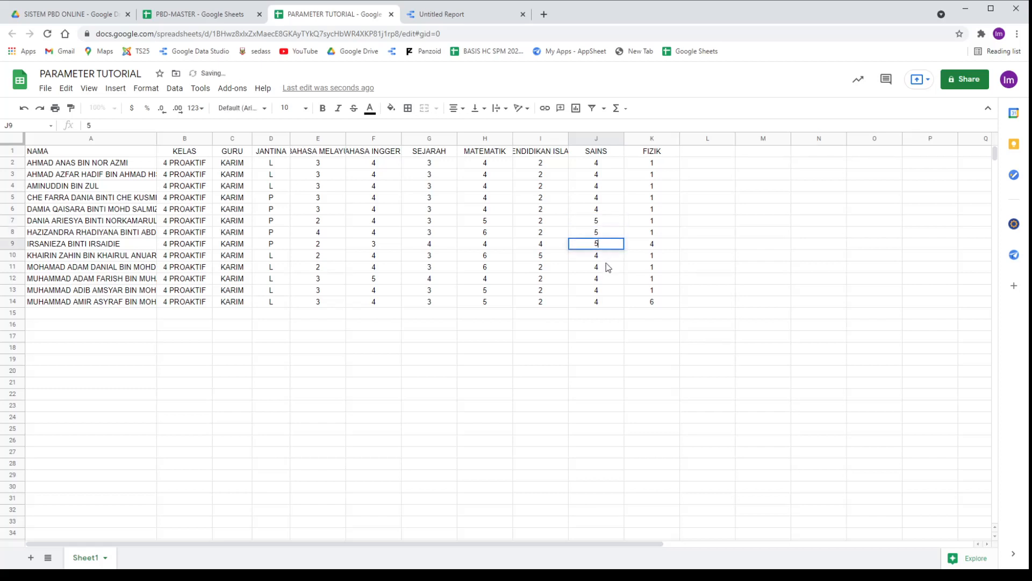
Set the SAINS levels in cells J3, J4 and J5 to 2
{"action": "left_click", "coordinate": [609, 180]}
{"action": "double_click", "coordinate": [581, 175]}
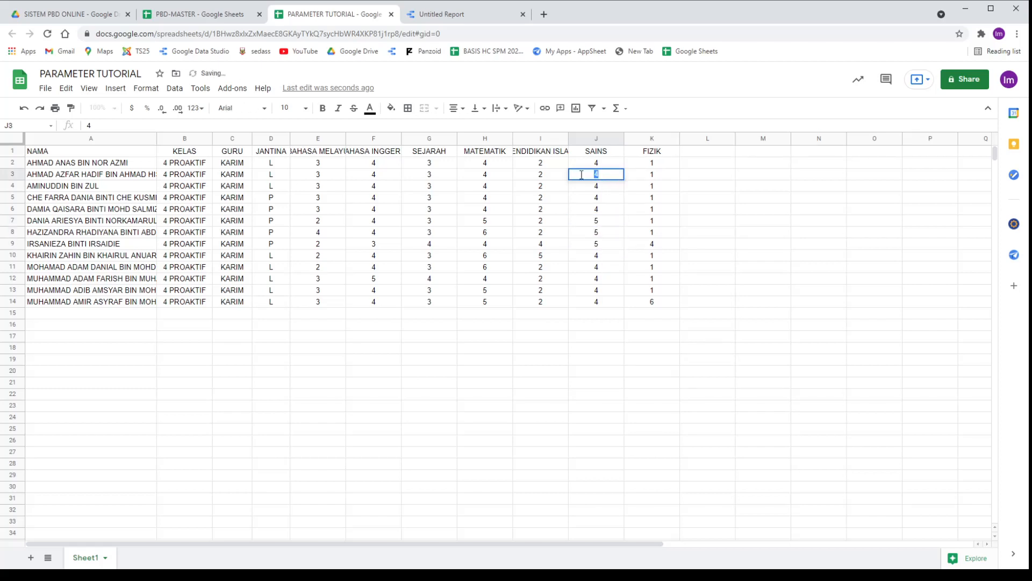
{"action": "type", "text": "2"}
{"action": "key", "text": "Return"}
{"action": "type", "text": "2"}
{"action": "key", "text": "Return"}
{"action": "type", "text": "2"}
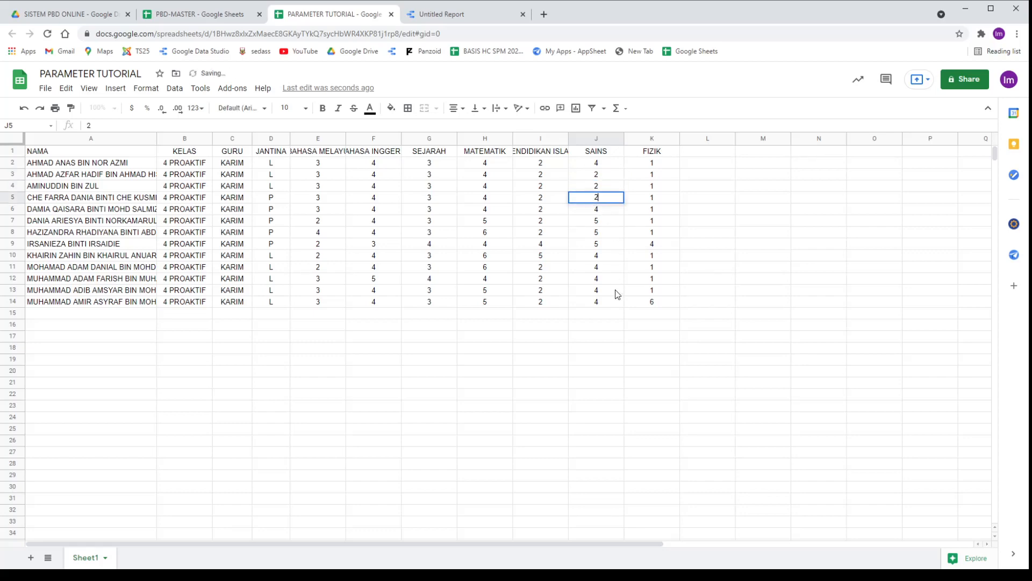
{"action": "left_click", "coordinate": [617, 339]}
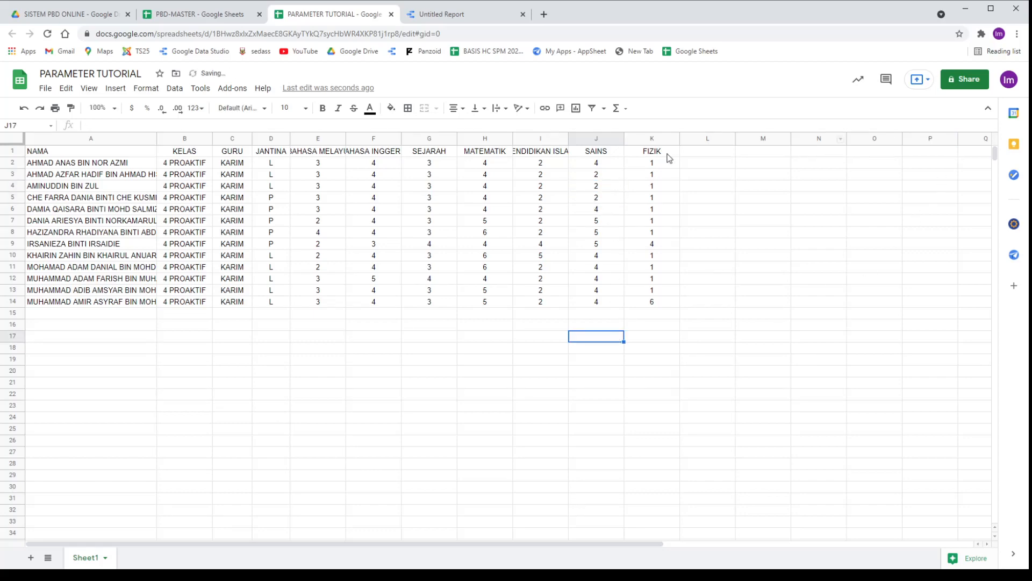
Switch back to the Data Studio report, save the sub parameter and finish editing the data source
{"action": "left_click", "coordinate": [166, 13]}
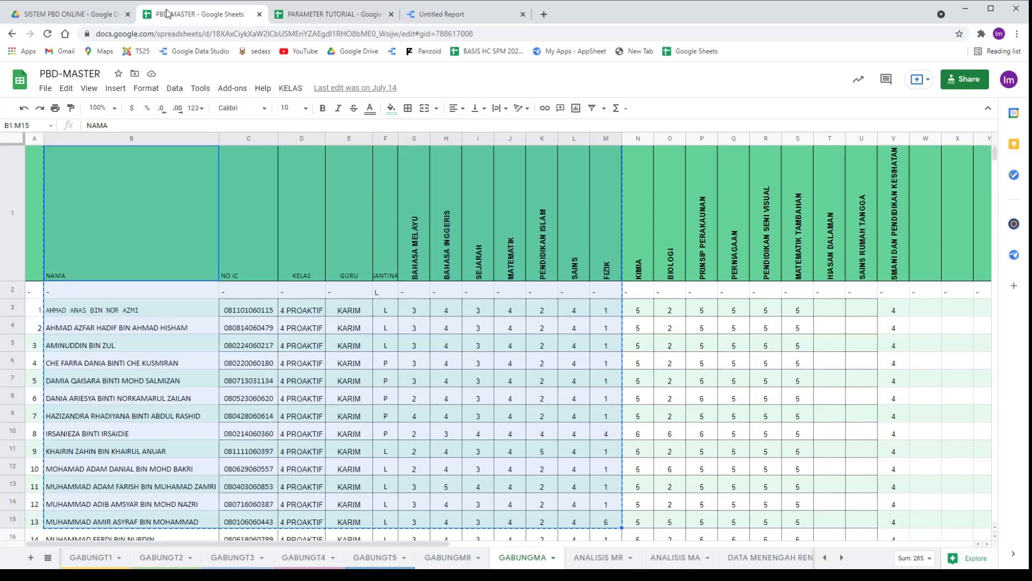
{"action": "left_click", "coordinate": [297, 14]}
{"action": "left_click", "coordinate": [428, 16]}
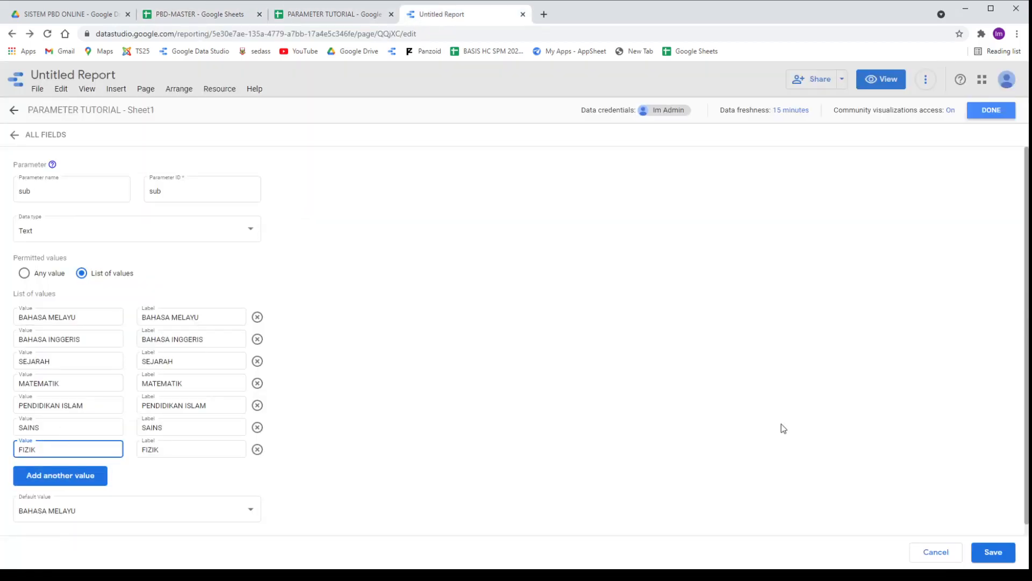
{"action": "left_click", "coordinate": [990, 554]}
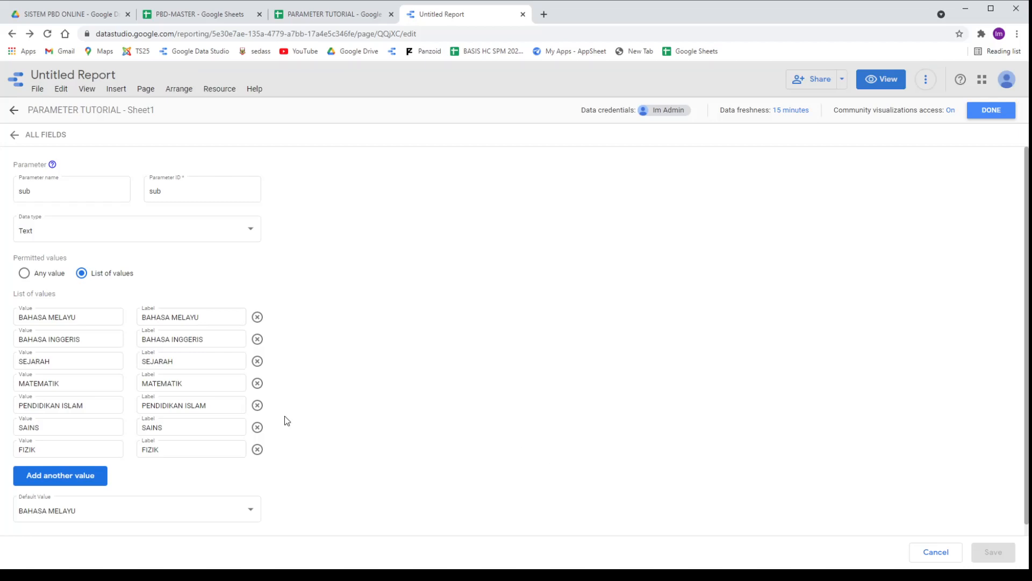
{"action": "left_click", "coordinate": [991, 114]}
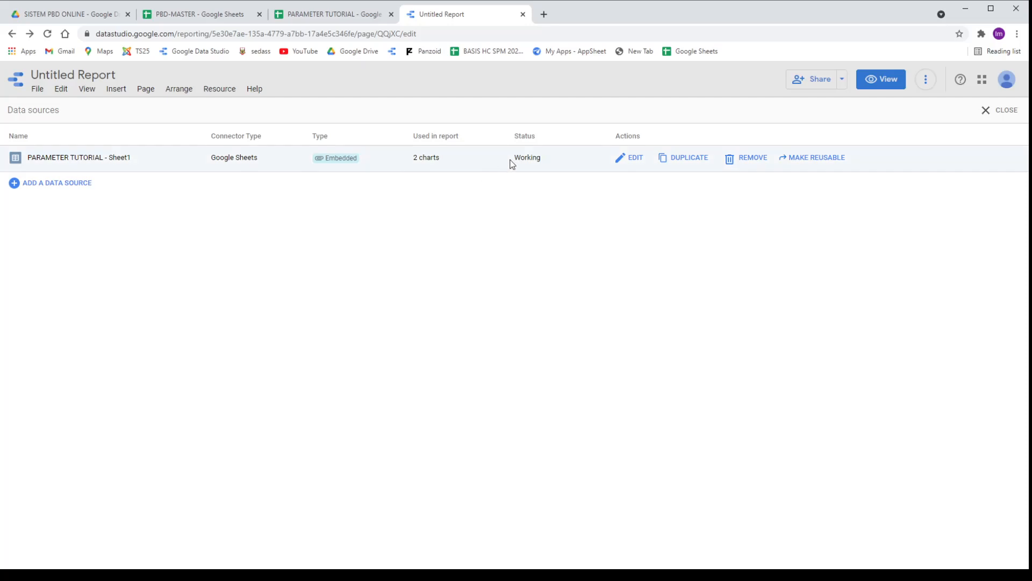
Reopen the PARAMETER TUTORIAL - Sheet1 data source for editing and add a calculated field named BAND
{"action": "left_click", "coordinate": [636, 160]}
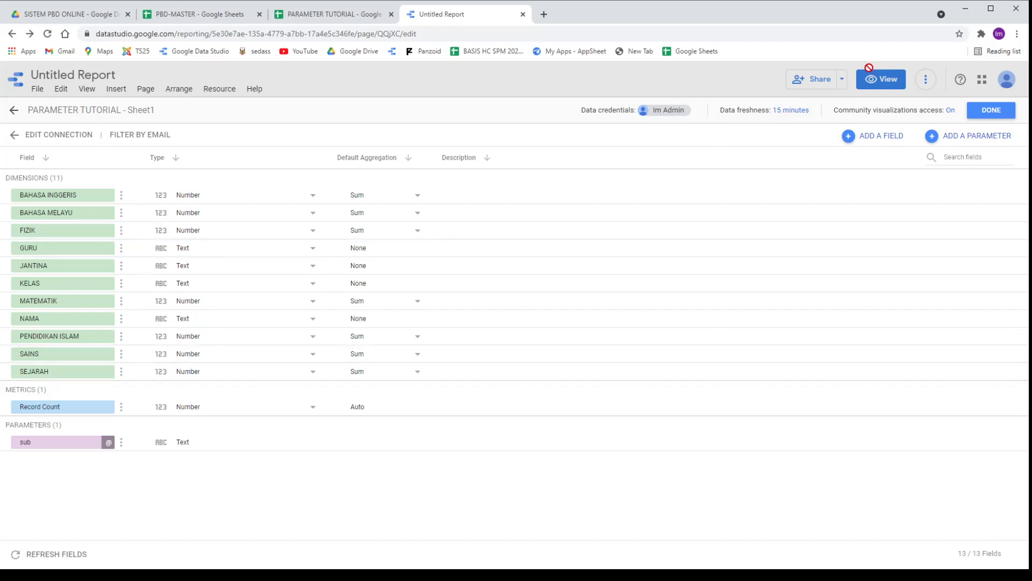
{"action": "left_click", "coordinate": [883, 140]}
{"action": "left_click", "coordinate": [275, 176]}
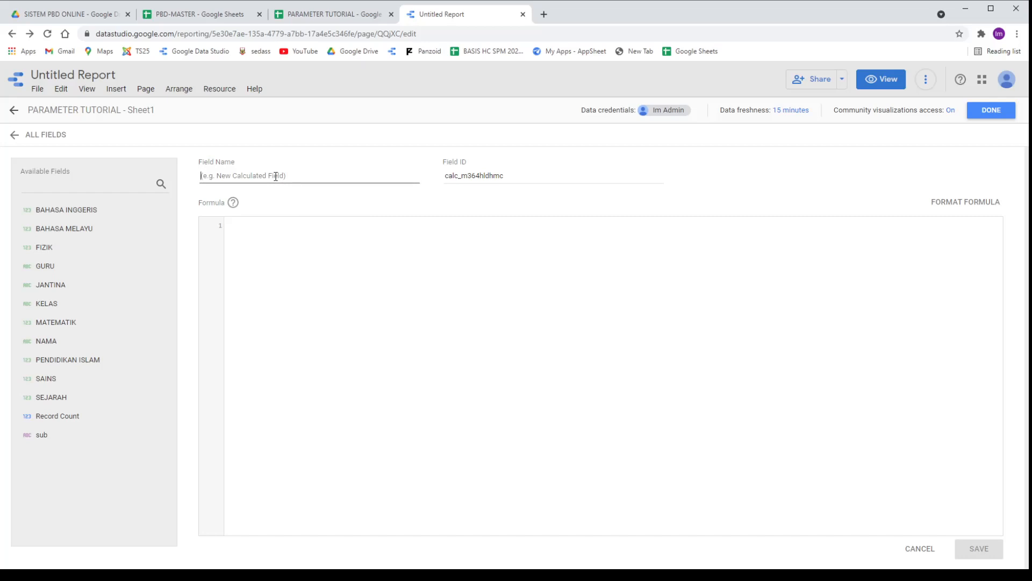
{"action": "type", "text": "ban"}
{"action": "key", "text": "BackSpace"}
{"action": "key", "text": "BackSpace"}
{"action": "key", "text": "BackSpace"}
{"action": "type", "text": "BA"}
{"action": "left_click", "coordinate": [351, 286]}
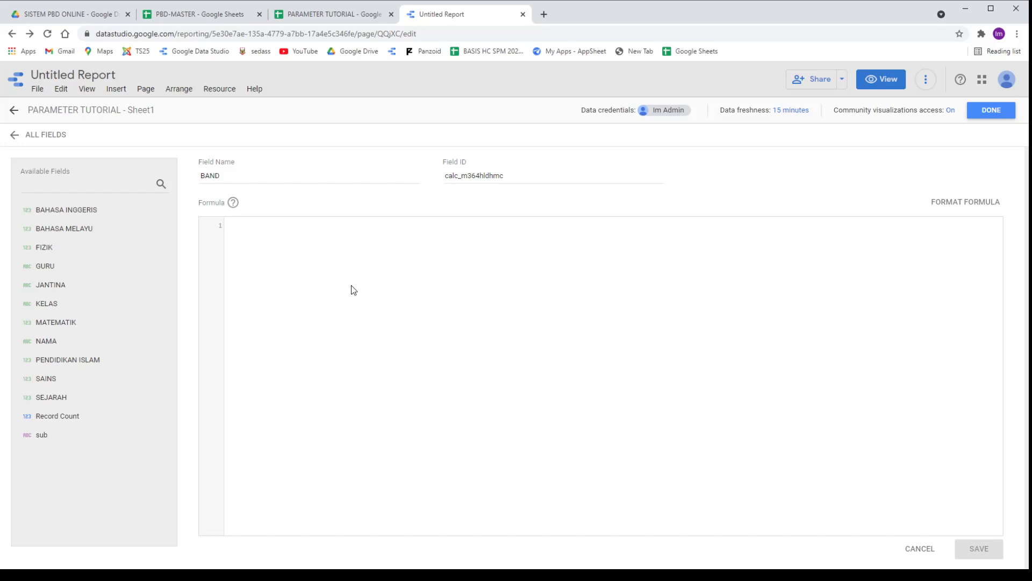
Begin the BAND formula with case when sub="BAHASA MELAYU" then the BAHASA MELAYU field, copying the subject name from the spreadsheet
{"action": "type", "text": "c"}
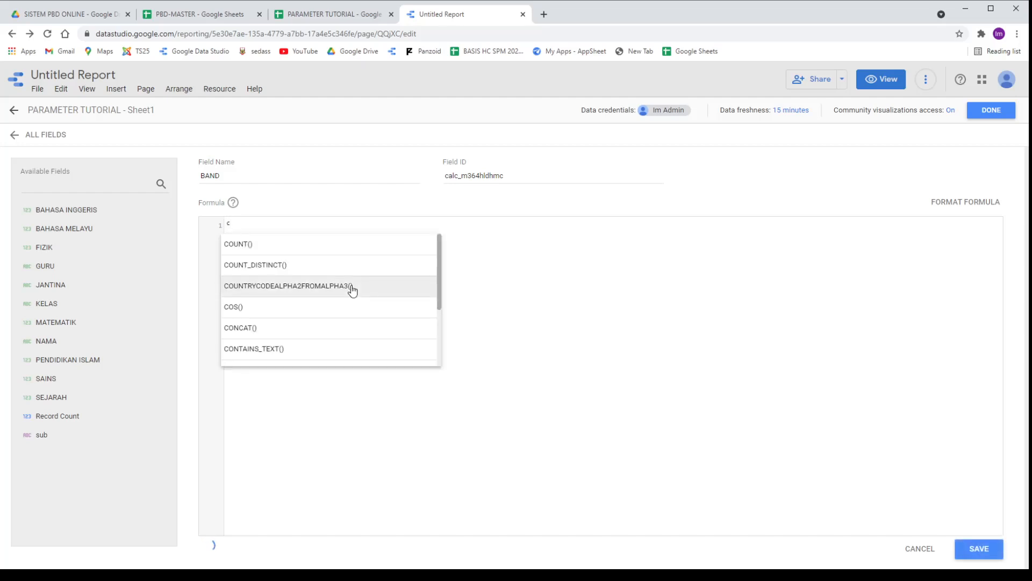
{"action": "type", "text": "ase "}
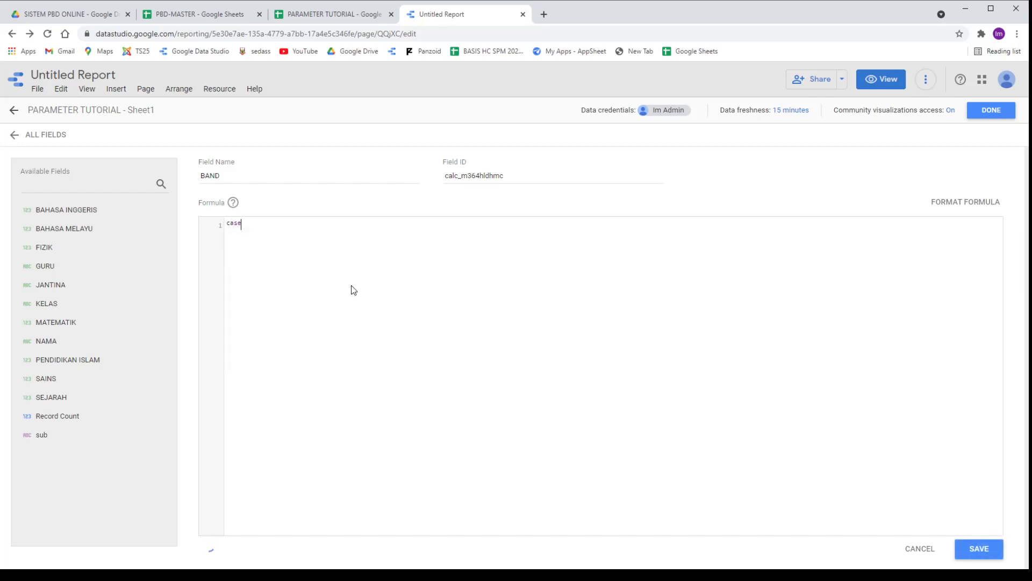
{"action": "type", "text": "when sub =\"\""}
{"action": "left_click", "coordinate": [359, 14]}
{"action": "left_click", "coordinate": [309, 151]}
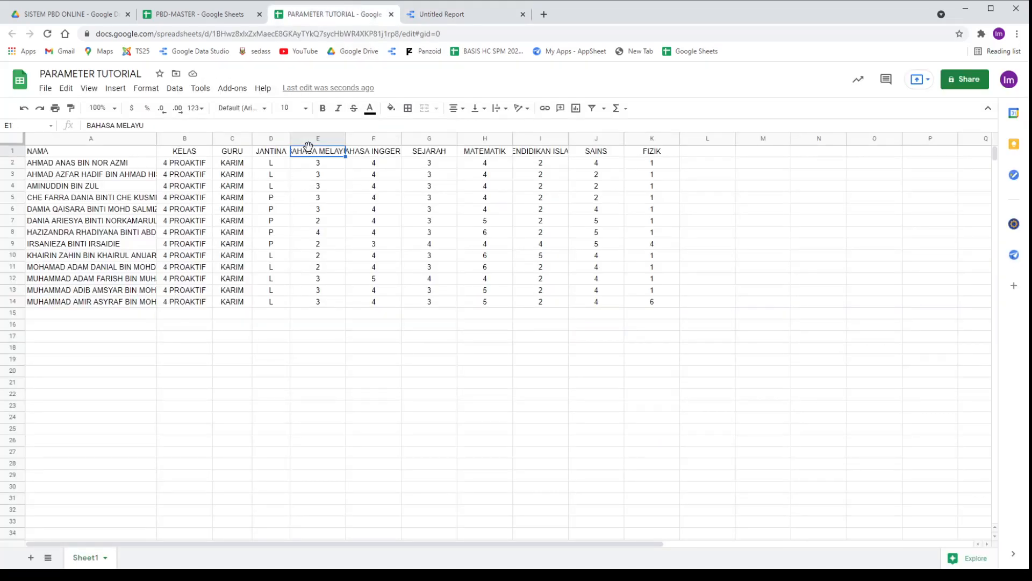
{"action": "left_click", "coordinate": [441, 14]}
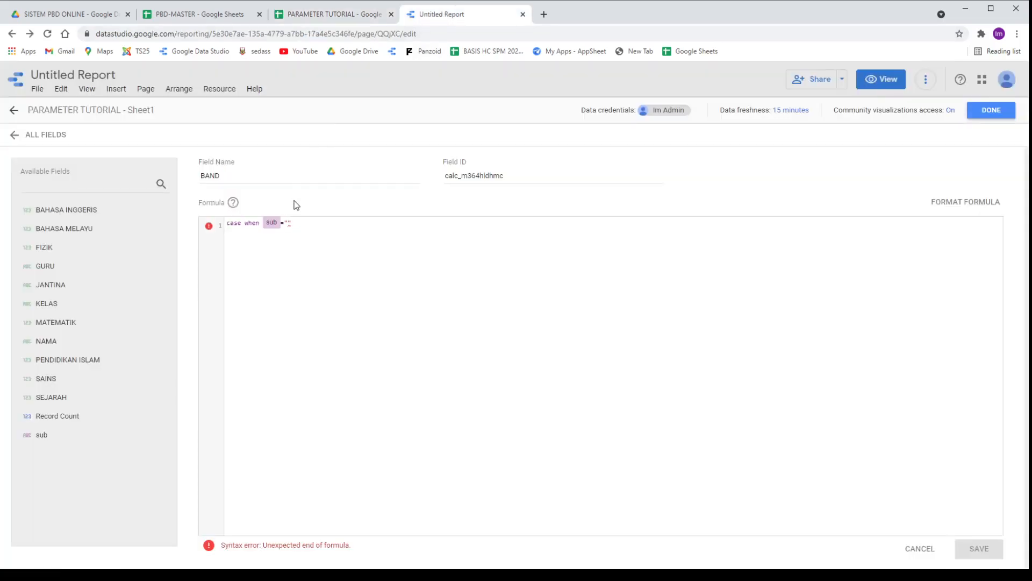
{"action": "type", "text": "BAHASA MELAYU"}
{"action": "type", "text": "then"}
{"action": "left_click_drag", "start_coordinate": [81, 230], "coordinate": [423, 224]}
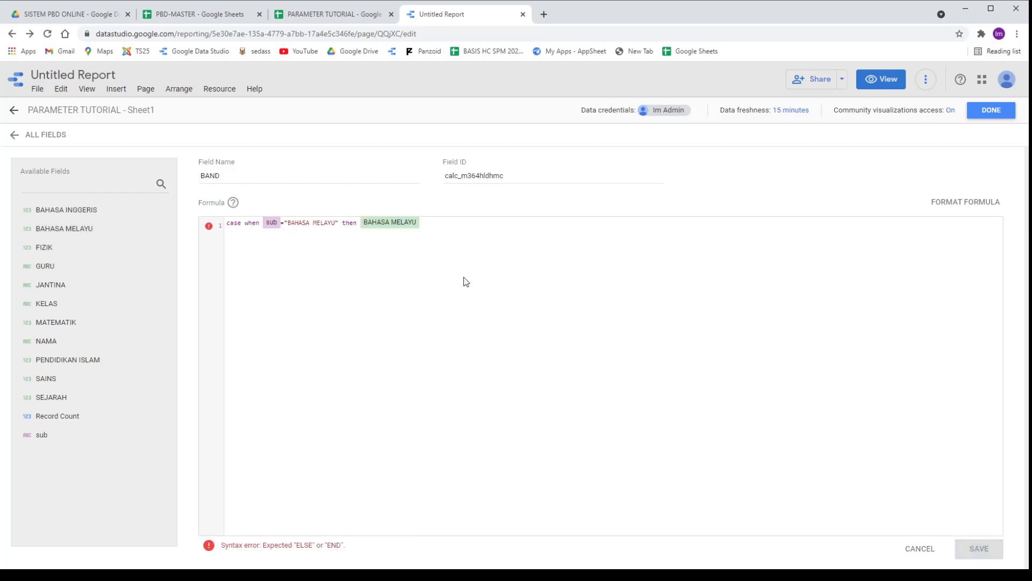
Put the case keyword on its own line and duplicate the BAHASA MELAYU condition below the original
{"action": "left_click", "coordinate": [244, 224]}
{"action": "key", "text": "Return"}
{"action": "left_click_drag", "start_coordinate": [428, 236], "coordinate": [200, 244]}
{"action": "left_click", "coordinate": [436, 244]}
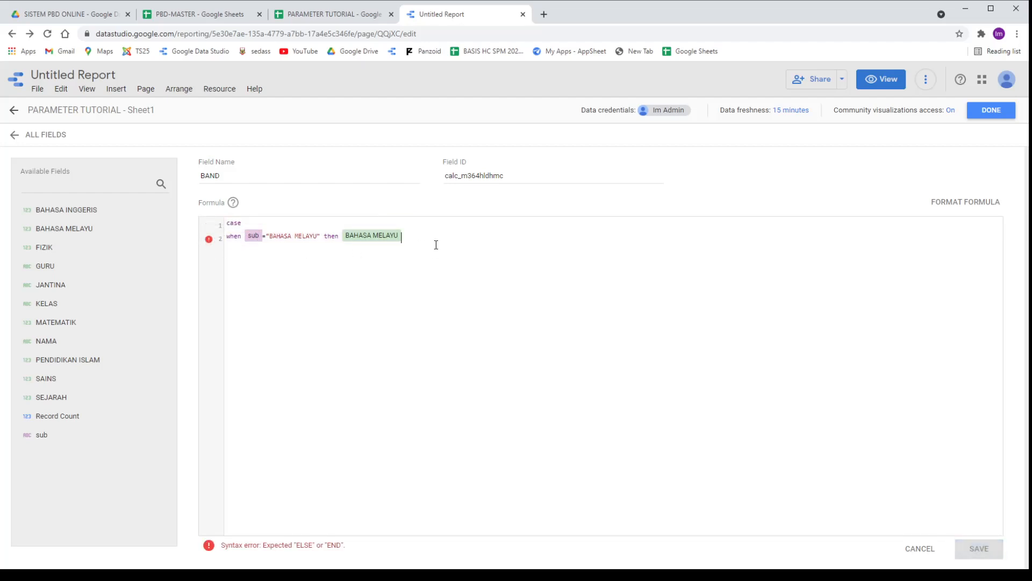
{"action": "type", "text": "when sub=\"BAHASA MELAYU\" then BAHASA MELAYU"}
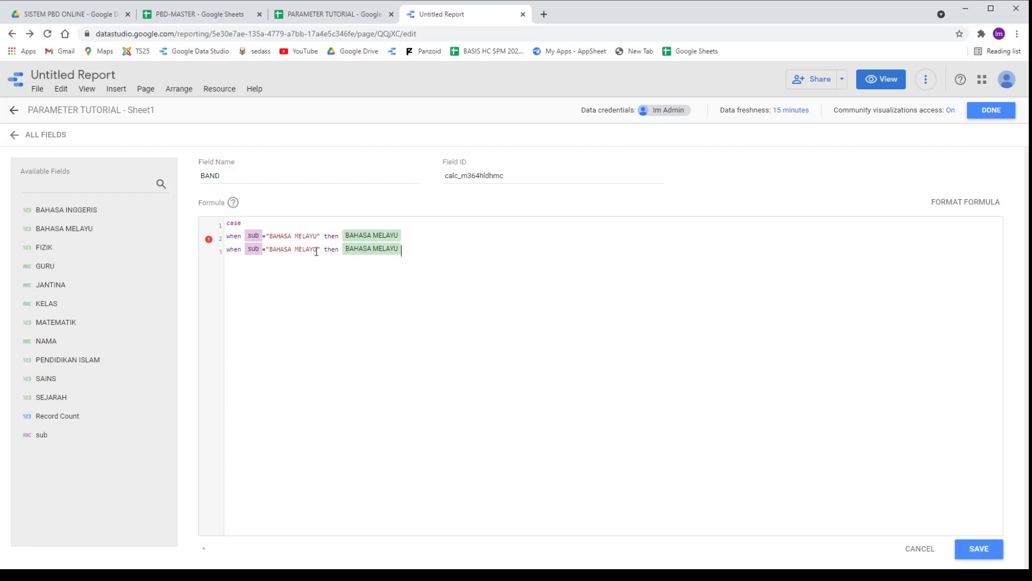
Change the duplicated condition to sub="BAHASA INGGERIS" then the BAHASA INGGERIS field, copying the subject name from the spreadsheet
{"action": "left_click_drag", "start_coordinate": [318, 248], "coordinate": [268, 250]}
{"action": "left_click", "coordinate": [331, 15]}
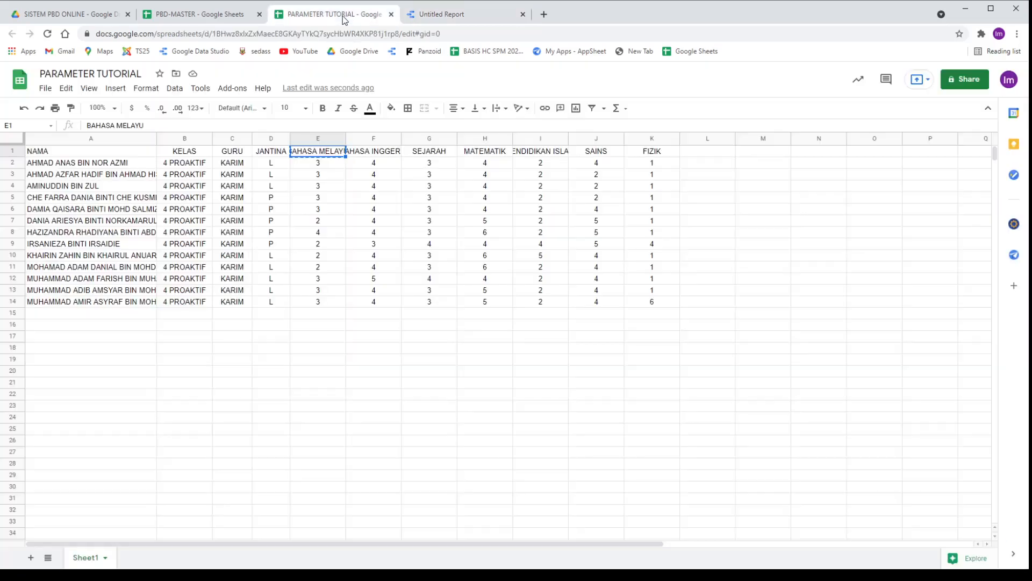
{"action": "left_click", "coordinate": [361, 153]}
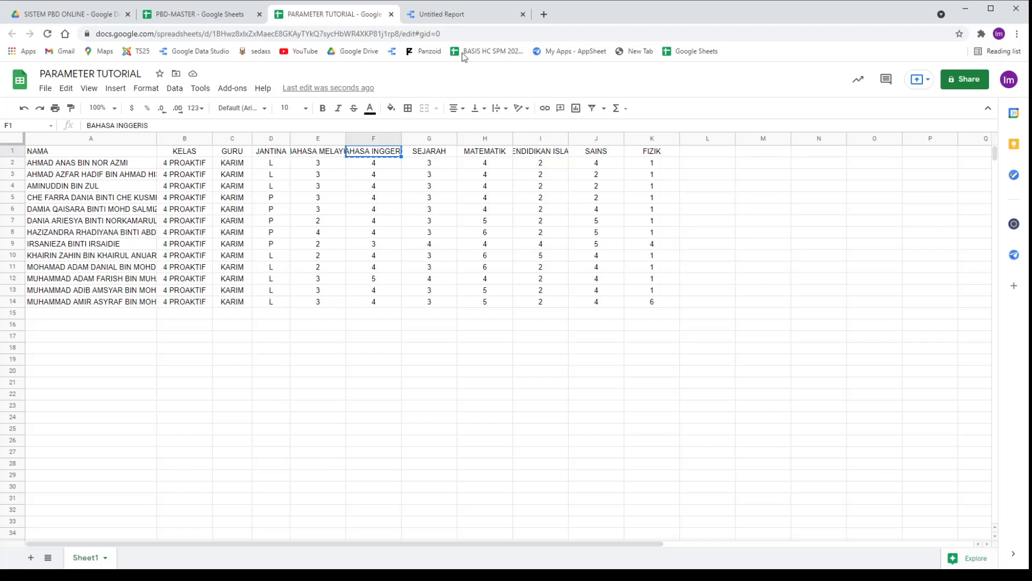
{"action": "left_click", "coordinate": [462, 21]}
{"action": "type", "text": "BAHASA INGGERIS"}
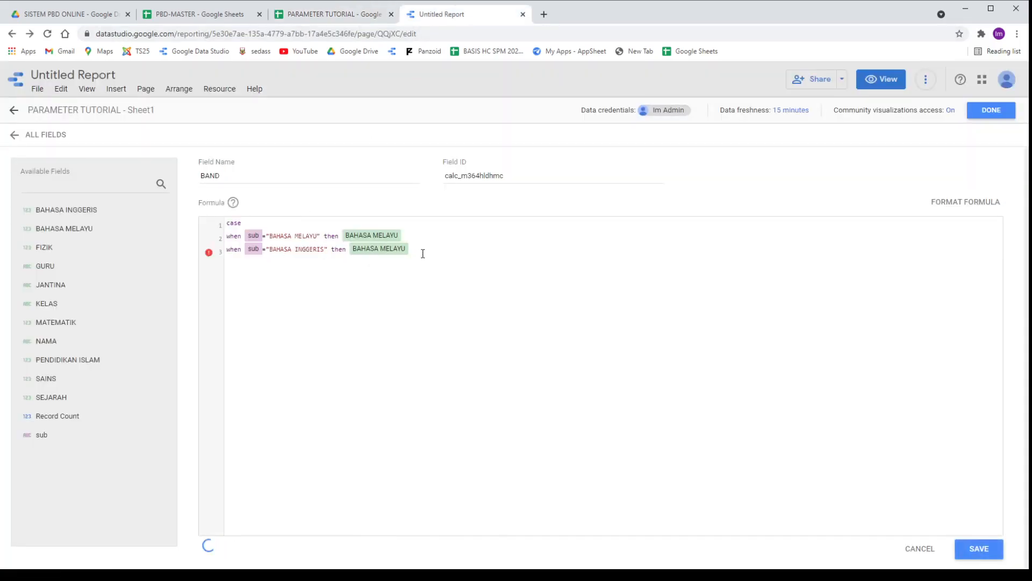
{"action": "key", "text": "BackSpace"}
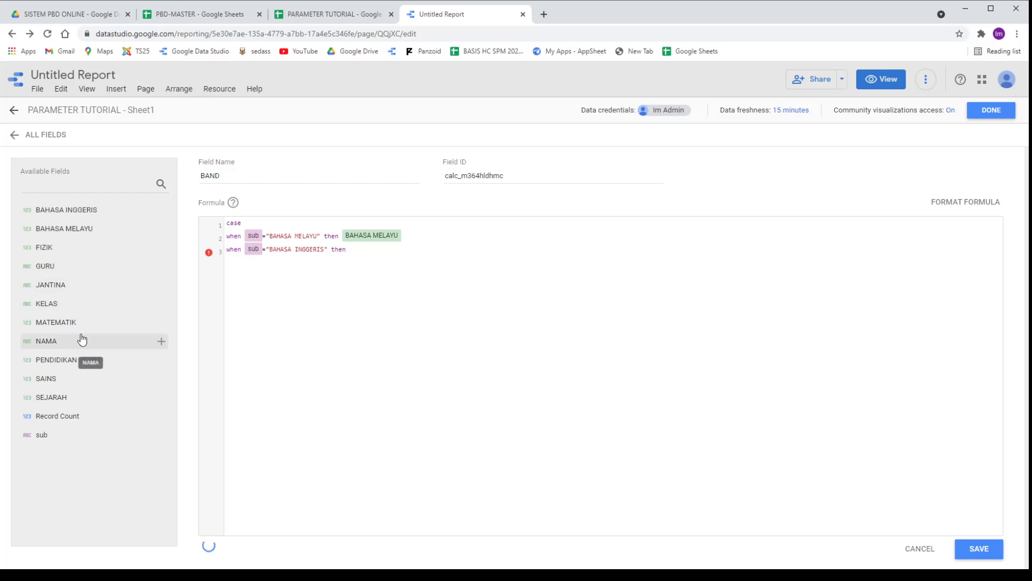
{"action": "left_click", "coordinate": [94, 215]}
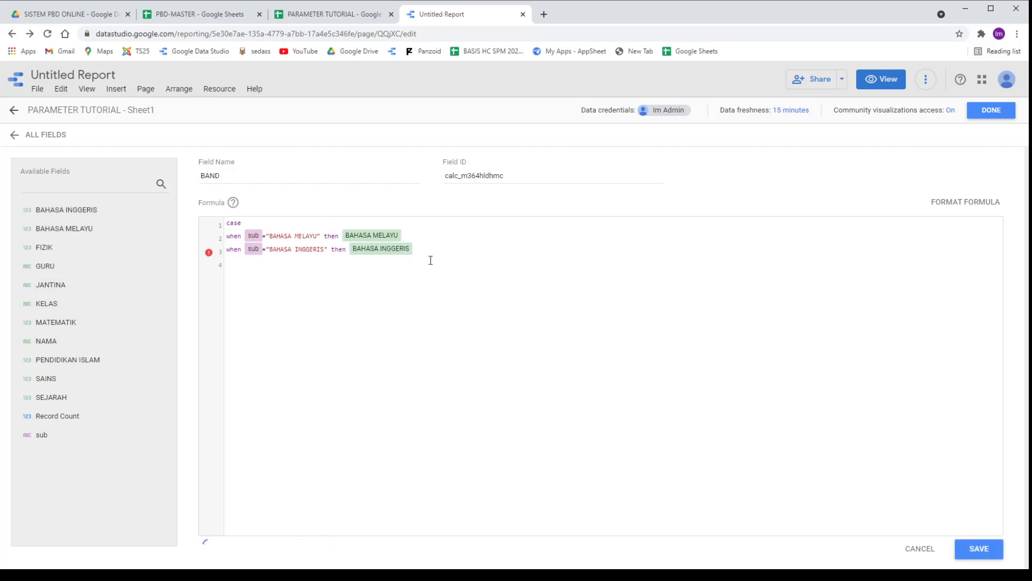
Duplicate the BAHASA INGGERIS condition on line 4 and change the copy's compared value to the spreadsheet's SEJARAH header
{"action": "left_click_drag", "start_coordinate": [425, 248], "coordinate": [226, 250]}
{"action": "key", "text": "ctrl+c"}
{"action": "left_click", "coordinate": [258, 265]}
{"action": "key", "text": "ctrl+v"}
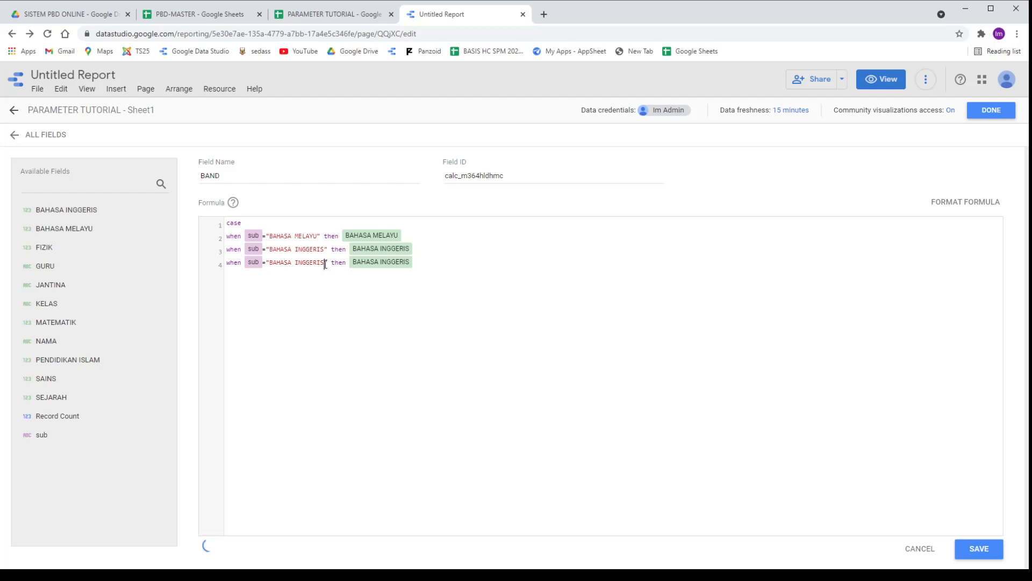
{"action": "left_click", "coordinate": [344, 17]}
{"action": "left_click", "coordinate": [429, 155]}
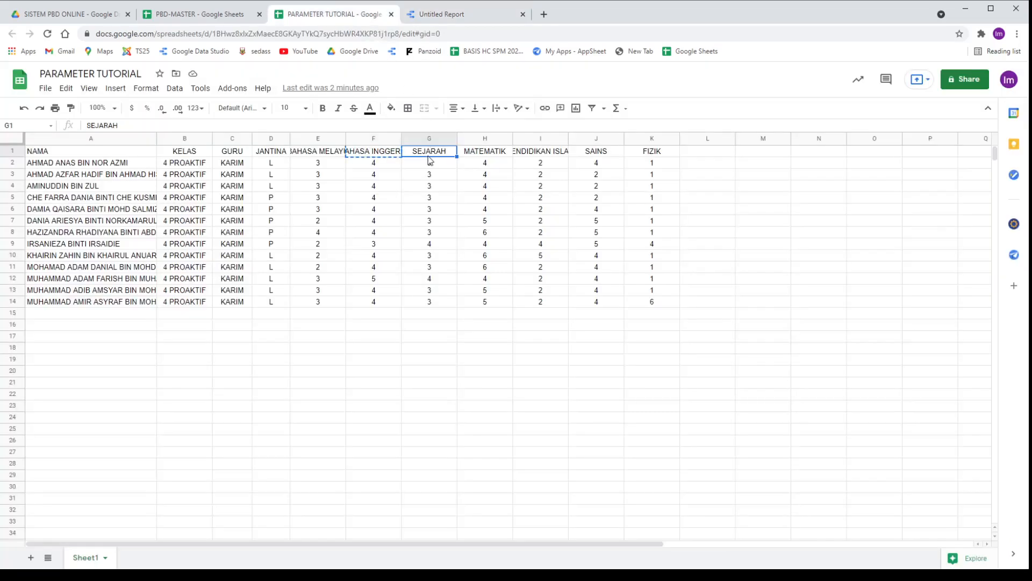
{"action": "left_click", "coordinate": [442, 14]}
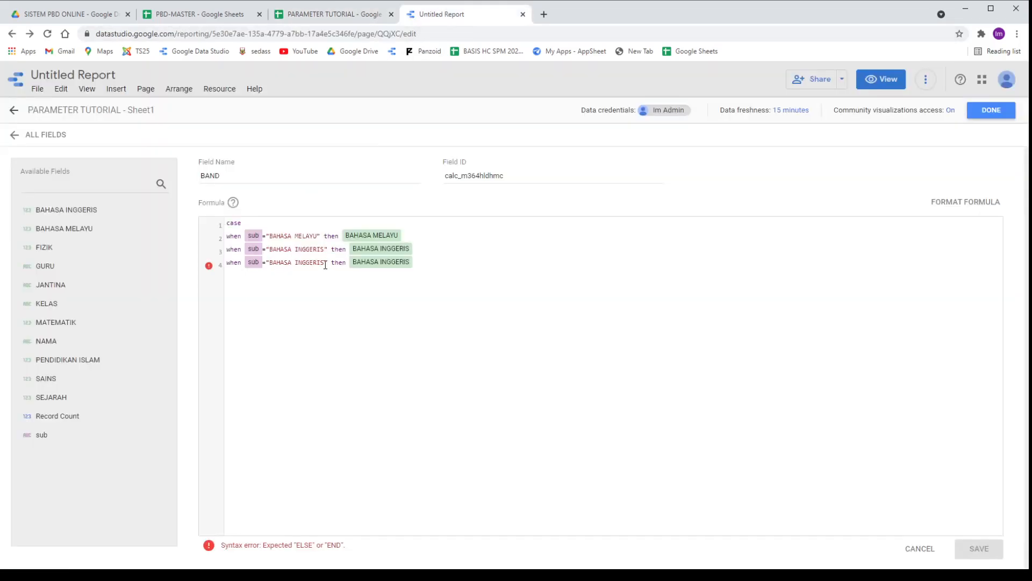
{"action": "mouse_move", "coordinate": [325, 265]}
{"action": "left_mouse_down"}
{"action": "mouse_move", "coordinate": [270, 267]}
{"action": "mouse_move", "coordinate": [326, 265]}
{"action": "left_mouse_up"}
{"action": "left_click", "coordinate": [270, 265]}
{"action": "type", "text": "SEJARAH"}
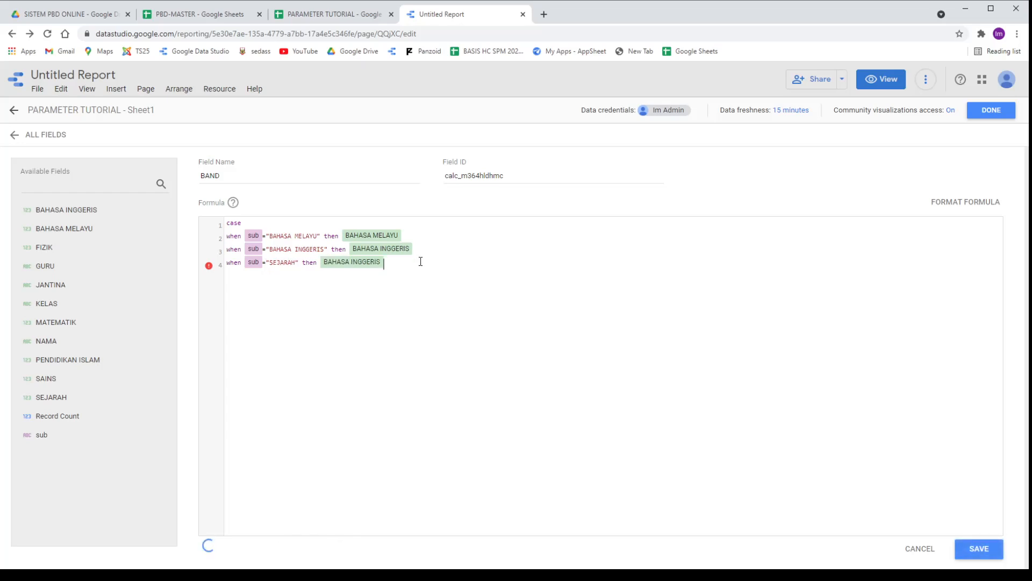
Replace the result field in the SEJARAH condition with the SEJARAH field
{"action": "key", "text": "BackSpace"}
{"action": "type", "text": "S"}
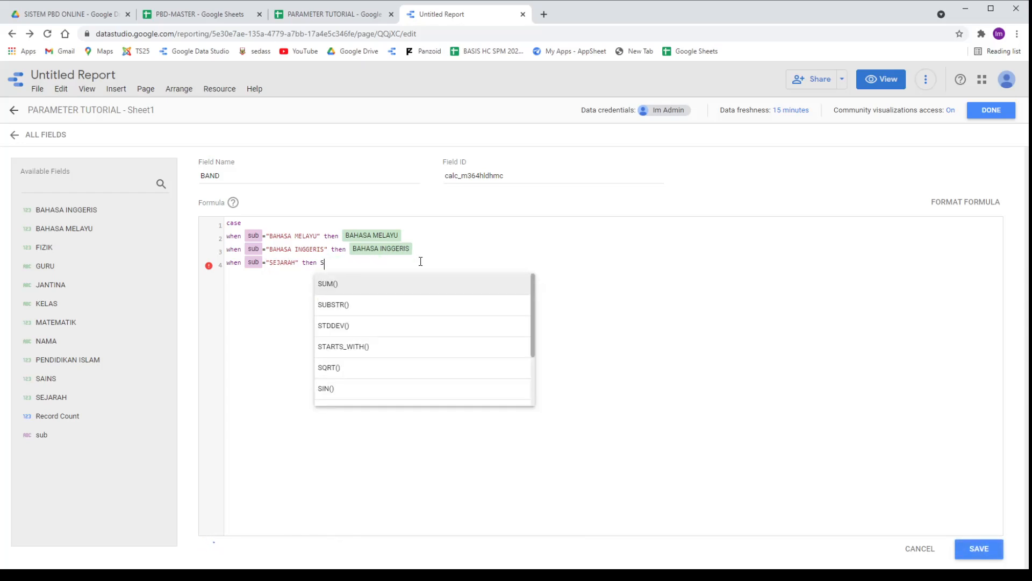
{"action": "key", "text": "BackSpace"}
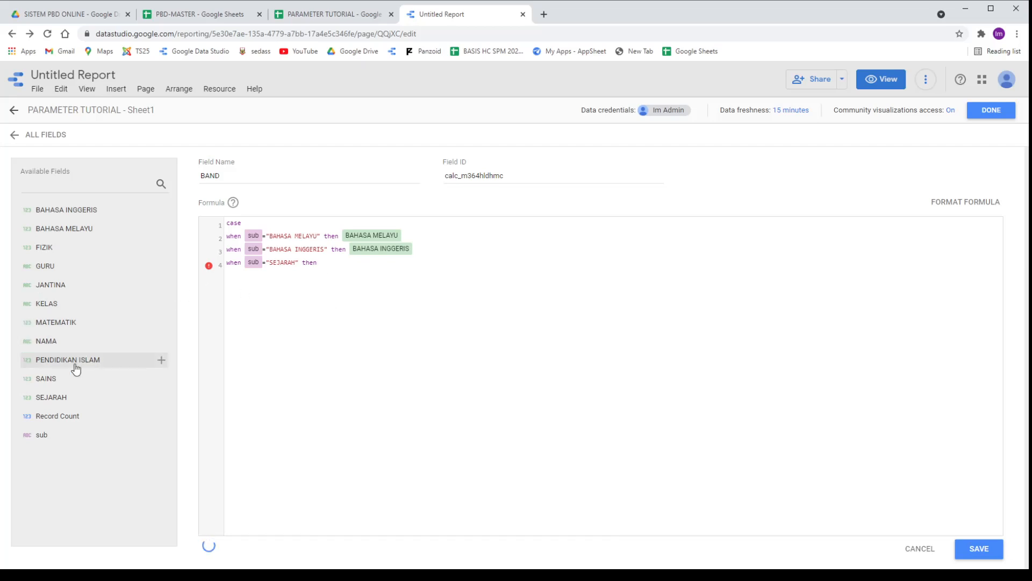
{"action": "mouse_move", "coordinate": [62, 391]}
{"action": "left_mouse_down"}
{"action": "mouse_move", "coordinate": [227, 340]}
{"action": "mouse_move", "coordinate": [363, 280]}
{"action": "left_mouse_up"}
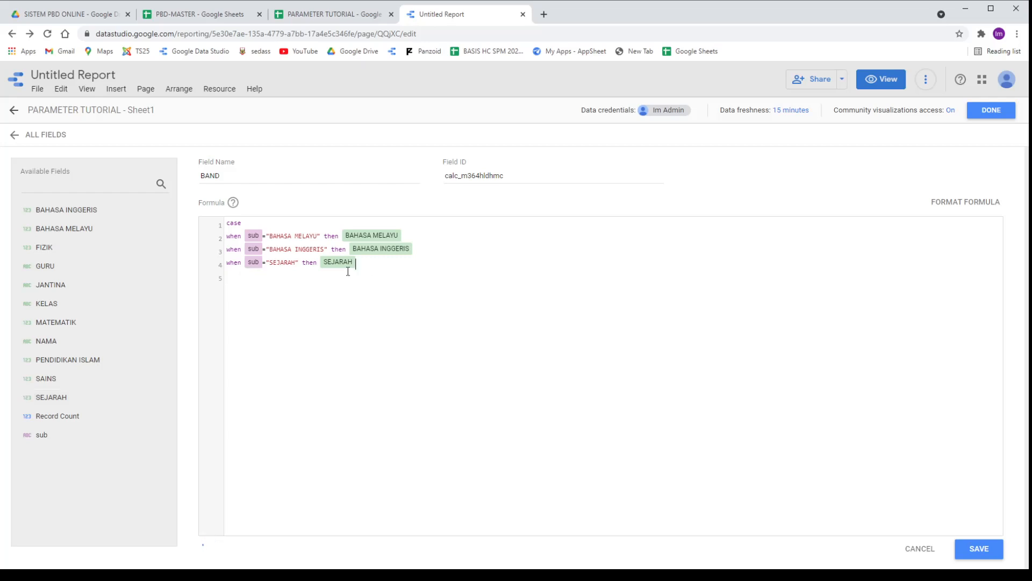
Copy the SEJARAH condition and paste it three times below, on lines 5 to 7 of the formula
{"action": "left_click_drag", "start_coordinate": [360, 260], "coordinate": [227, 264]}
{"action": "left_click", "coordinate": [242, 283]}
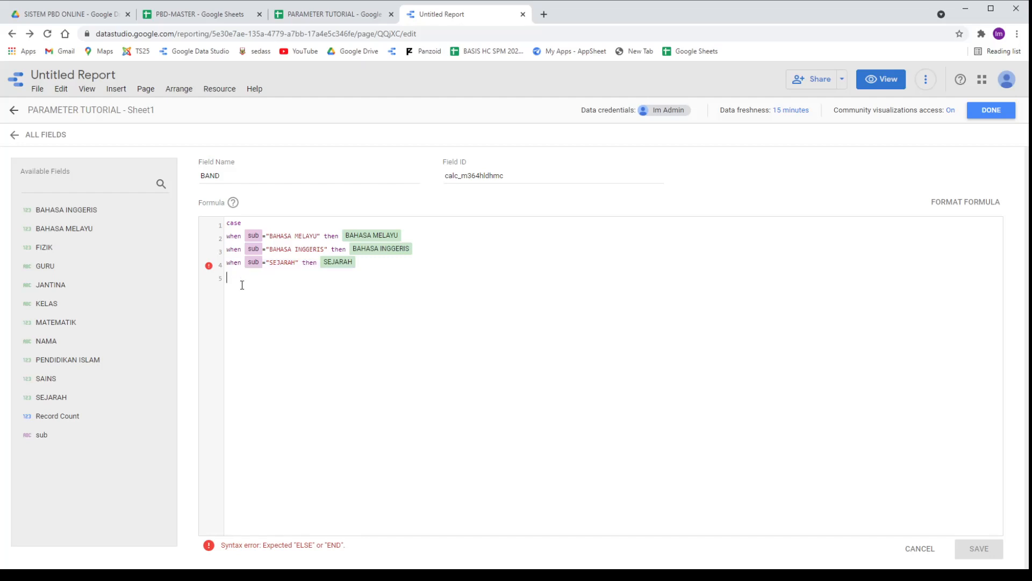
{"action": "key", "text": "ctrl+v"}
{"action": "key", "text": "ctrl+v"}
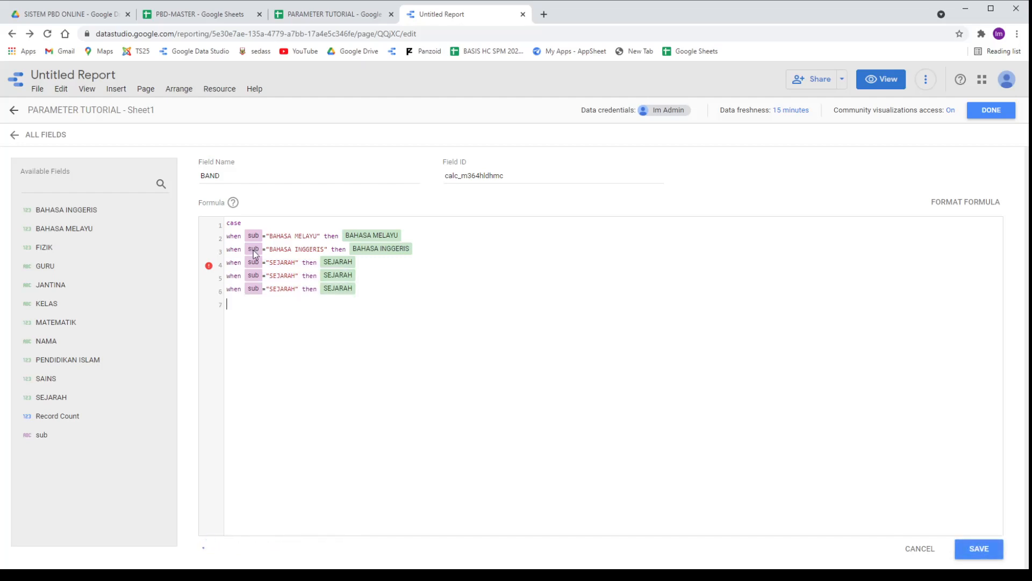
{"action": "key", "text": "ctrl+v"}
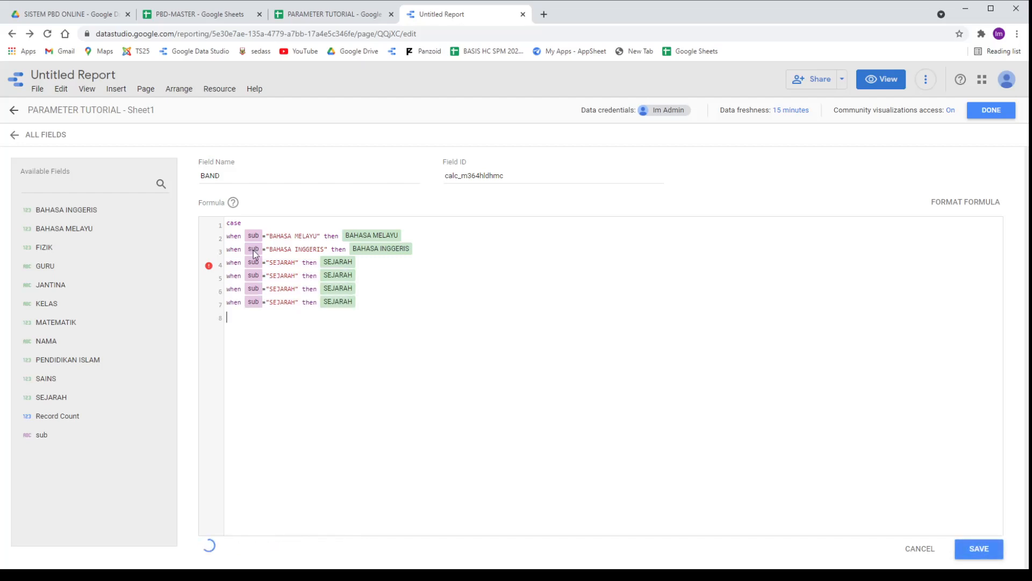
Change line 5 to sub="MATEMATIK" then the MATEMATIK field, copying the subject name from the spreadsheet header
{"action": "left_click", "coordinate": [294, 278]}
{"action": "key", "text": "BackSpace"}
{"action": "key", "text": "BackSpace"}
{"action": "key", "text": "BackSpace"}
{"action": "key", "text": "BackSpace"}
{"action": "key", "text": "BackSpace"}
{"action": "key", "text": "BackSpace"}
{"action": "key", "text": "BackSpace"}
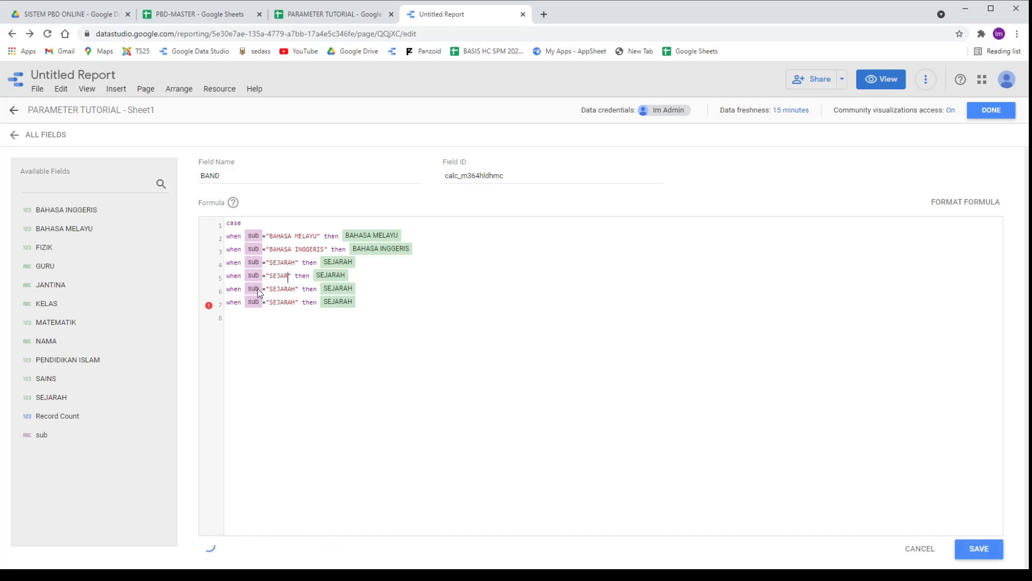
{"action": "left_click", "coordinate": [352, 15]}
{"action": "left_click", "coordinate": [488, 152]}
{"action": "key", "text": "ctrl+c"}
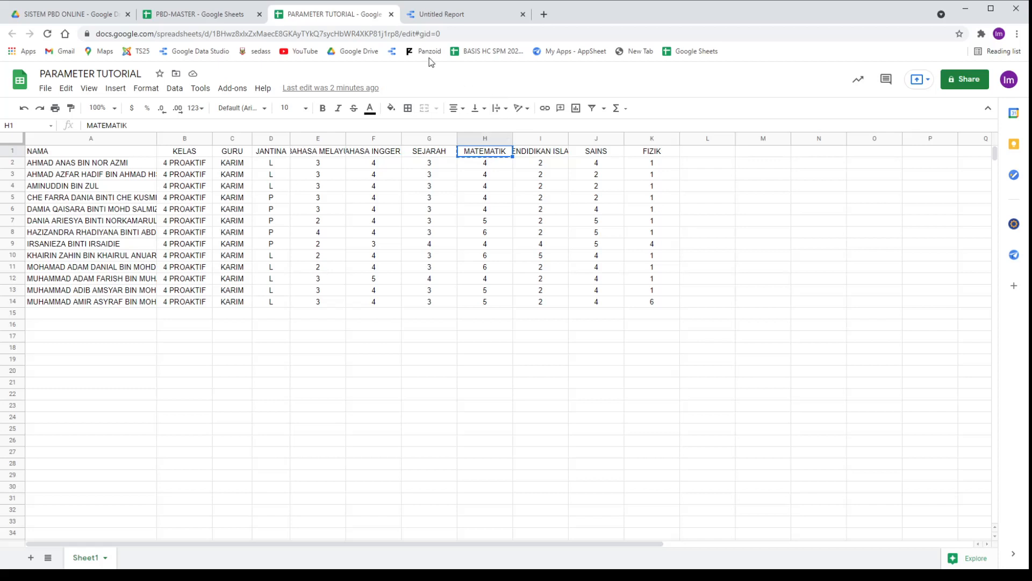
{"action": "left_click", "coordinate": [422, 16]}
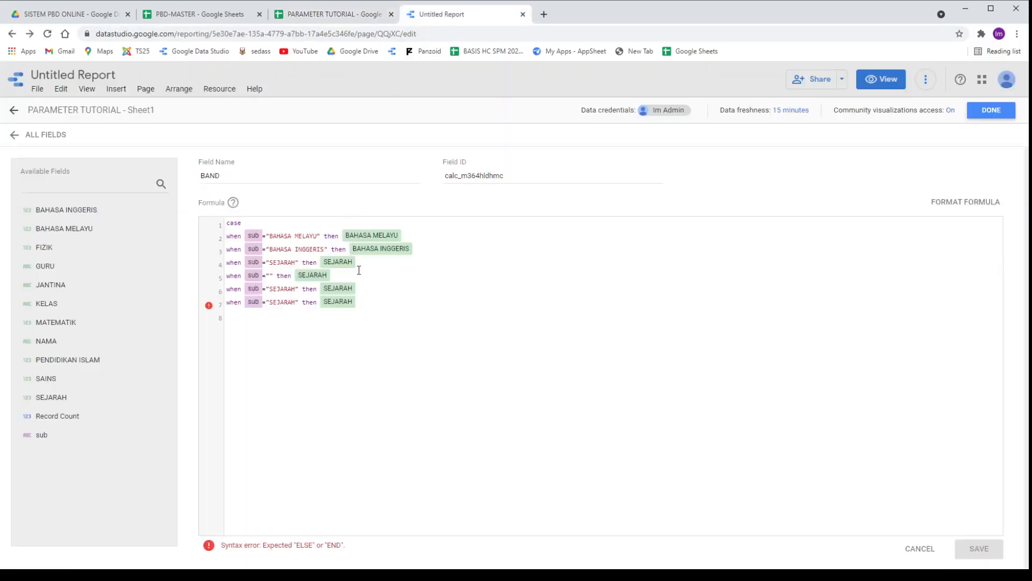
{"action": "key", "text": "ctrl+v"}
{"action": "key", "text": "BackSpace"}
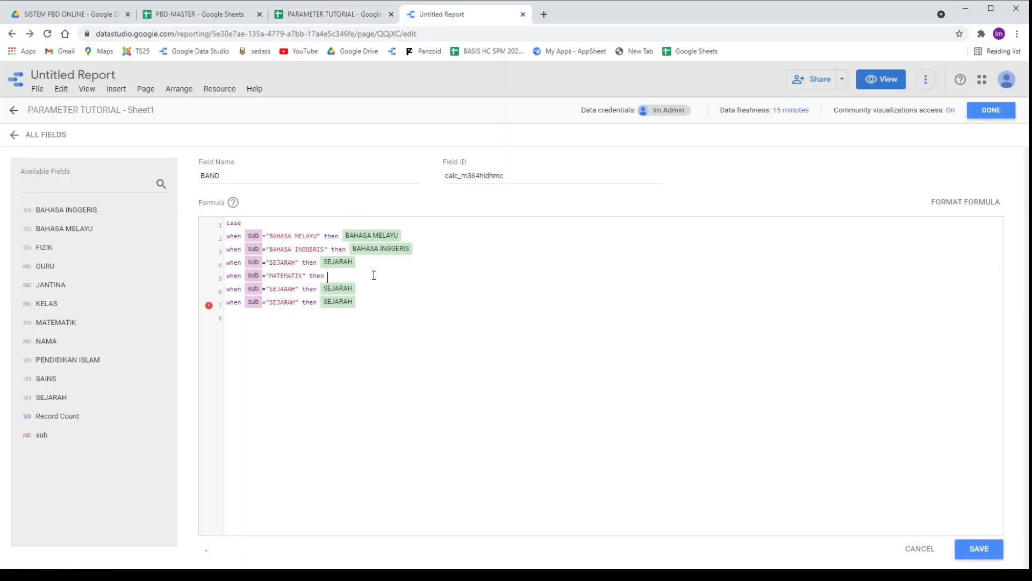
{"action": "left_click_drag", "start_coordinate": [50, 324], "coordinate": [330, 279]}
Change line 6 to sub="PENDIDIKAN ISLAM" then the PENDIDIKAN ISLAM field, copying the subject name from the spreadsheet header
{"action": "left_click", "coordinate": [295, 289]}
{"action": "key", "text": "BackSpace"}
{"action": "key", "text": "BackSpace"}
{"action": "key", "text": "BackSpace"}
{"action": "key", "text": "BackSpace"}
{"action": "key", "text": "BackSpace"}
{"action": "key", "text": "BackSpace"}
{"action": "key", "text": "BackSpace"}
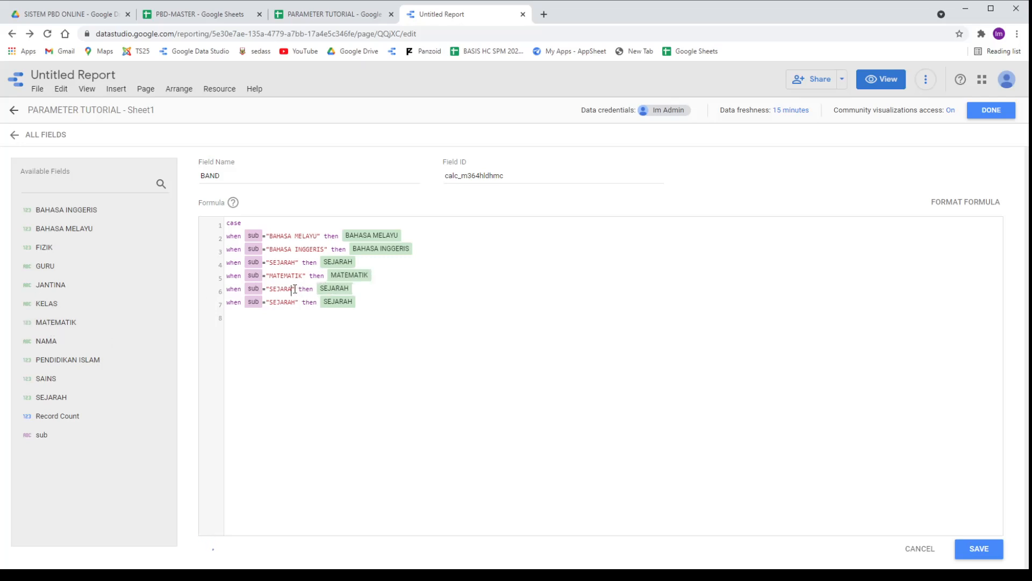
{"action": "left_click", "coordinate": [354, 16]}
{"action": "left_click", "coordinate": [553, 154]}
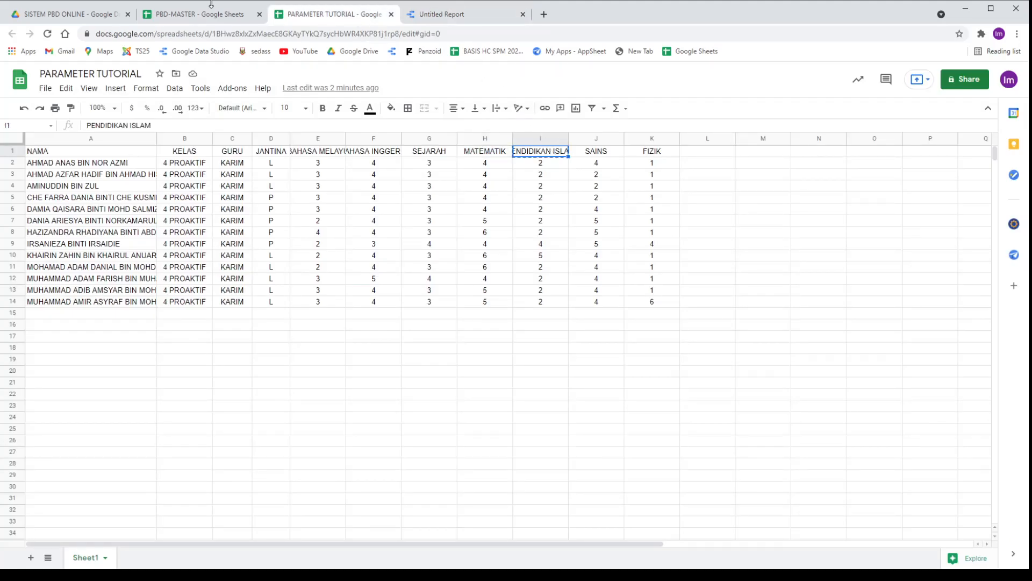
{"action": "key", "text": "ctrl+shift+Tab"}
{"action": "left_click", "coordinate": [417, 21]}
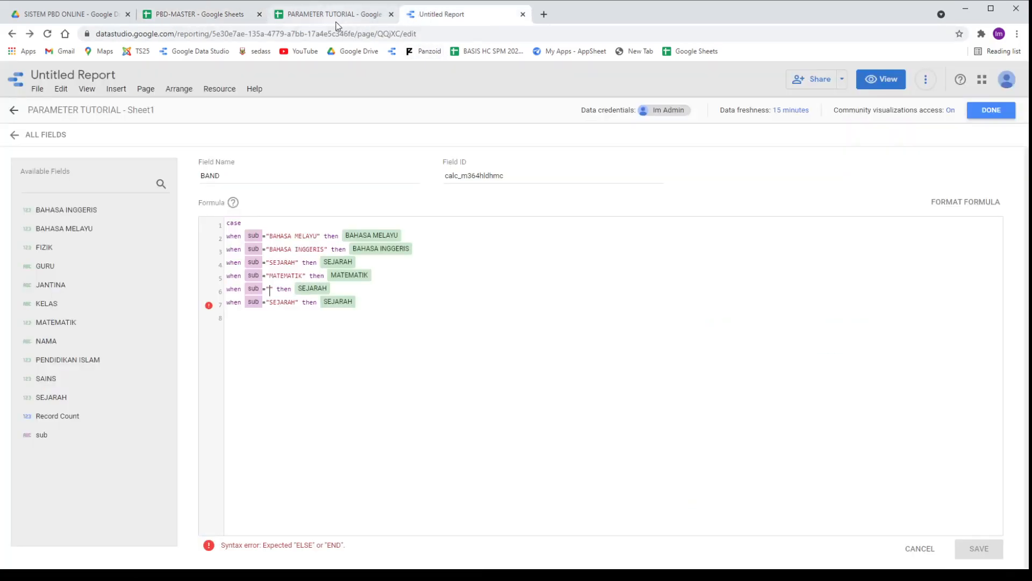
{"action": "key", "text": "ctrl+v"}
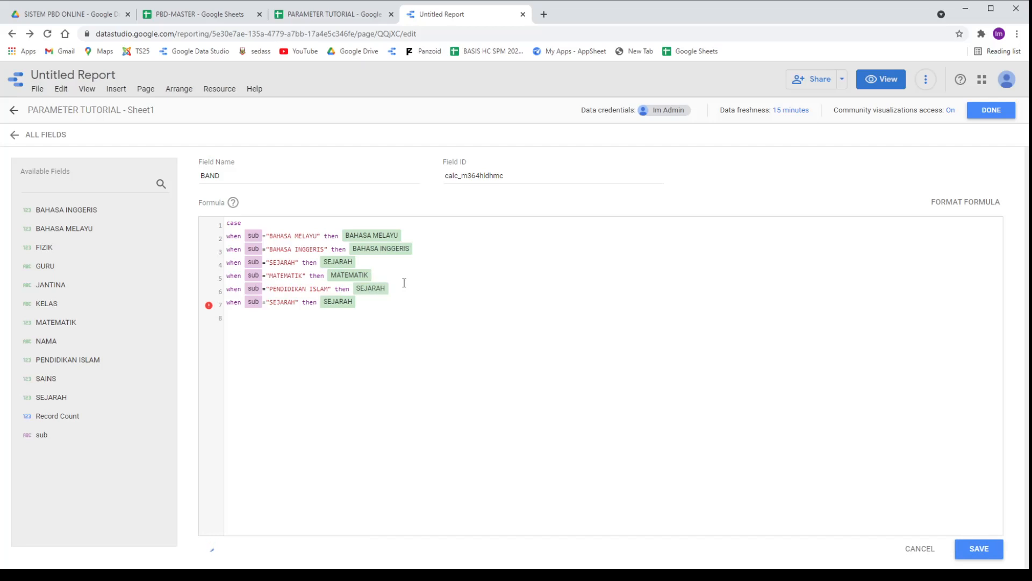
{"action": "key", "text": "BackSpace"}
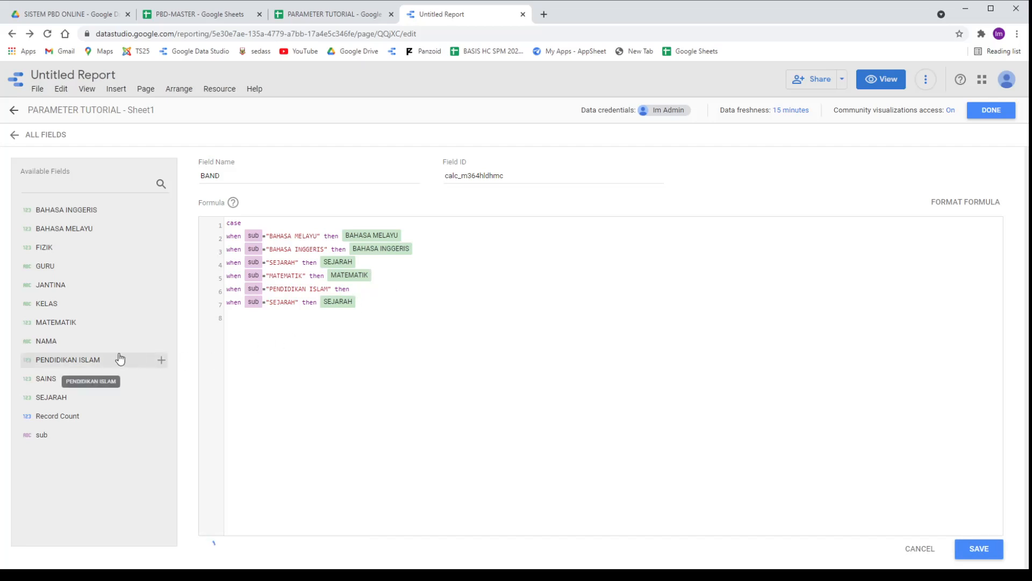
Change line 7 to sub="SAINS" then the SAINS field, taking the subject name from the spreadsheet header
{"action": "left_click", "coordinate": [325, 17]}
{"action": "left_click", "coordinate": [595, 156]}
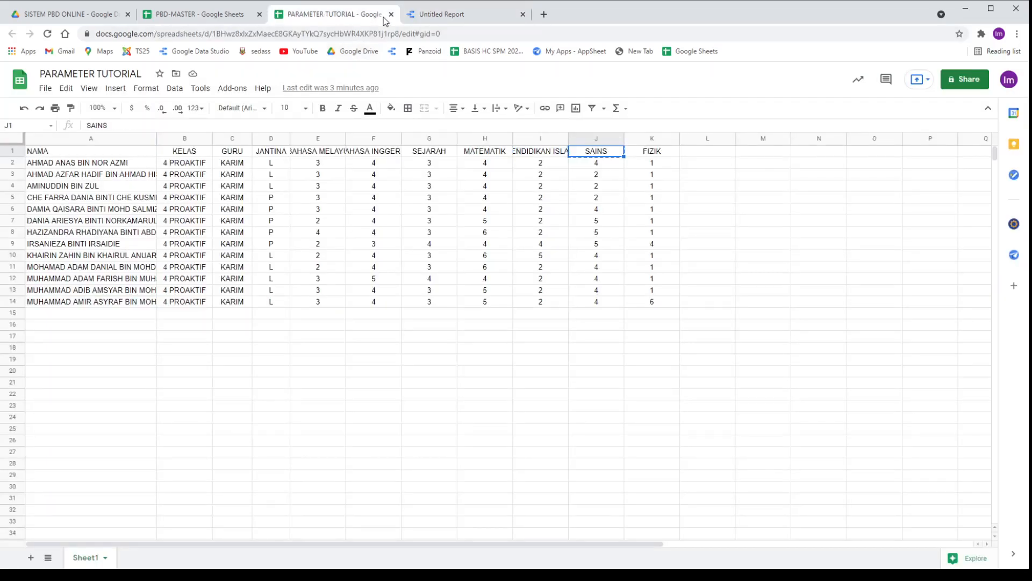
{"action": "left_click", "coordinate": [424, 14]}
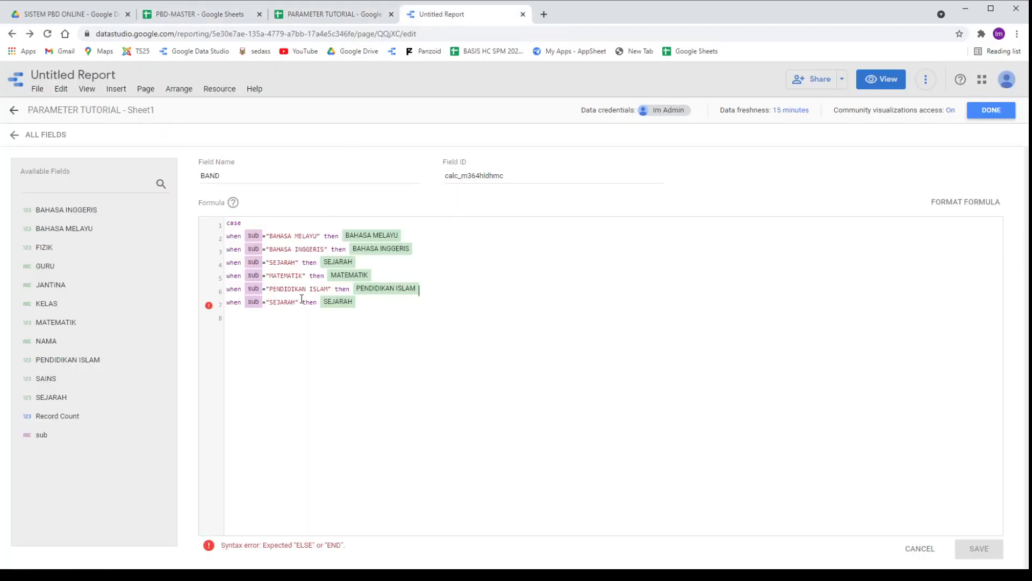
{"action": "key", "text": "BackSpace"}
{"action": "key", "text": "BackSpace"}
{"action": "key", "text": "BackSpace"}
{"action": "key", "text": "BackSpace"}
{"action": "key", "text": "BackSpace"}
{"action": "key", "text": "BackSpace"}
{"action": "key", "text": "BackSpace"}
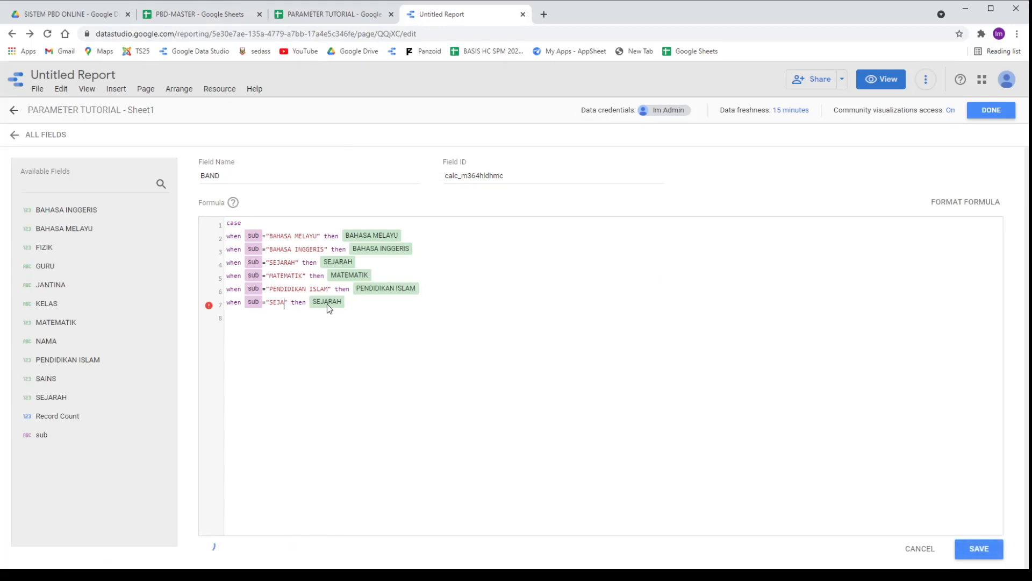
{"action": "type", "text": "SAINS"}
{"action": "key", "text": "End"}
{"action": "key", "text": "BackSpace"}
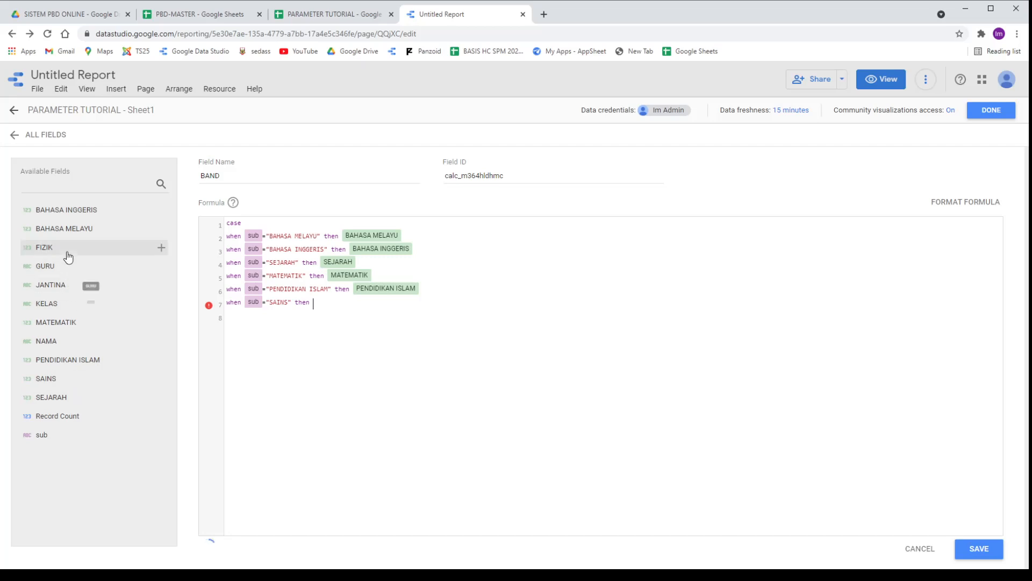
{"action": "left_click_drag", "start_coordinate": [179, 356], "coordinate": [215, 310]}
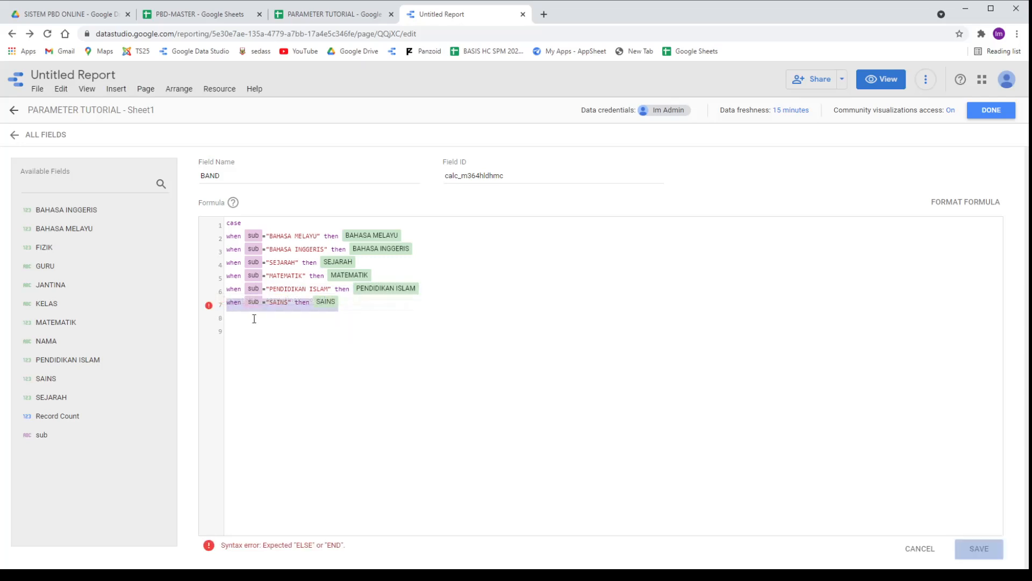
Duplicate the SAINS condition on line 8 and change the copy to sub="FIZIK" then the FIZIK field
{"action": "left_click", "coordinate": [292, 333]}
{"action": "key", "text": "ctrl+v"}
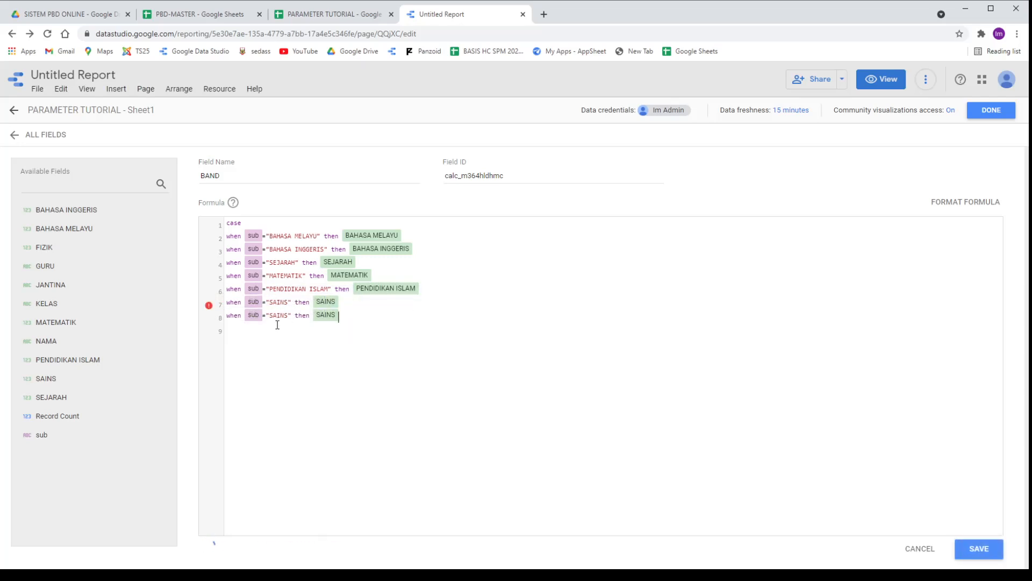
{"action": "key", "text": "BackSpace"}
{"action": "key", "text": "BackSpace"}
{"action": "key", "text": "BackSpace"}
{"action": "key", "text": "BackSpace"}
{"action": "key", "text": "BackSpace"}
{"action": "type", "text": "FIZIKL"}
{"action": "key", "text": "BackSpace"}
{"action": "key", "text": "BackSpace"}
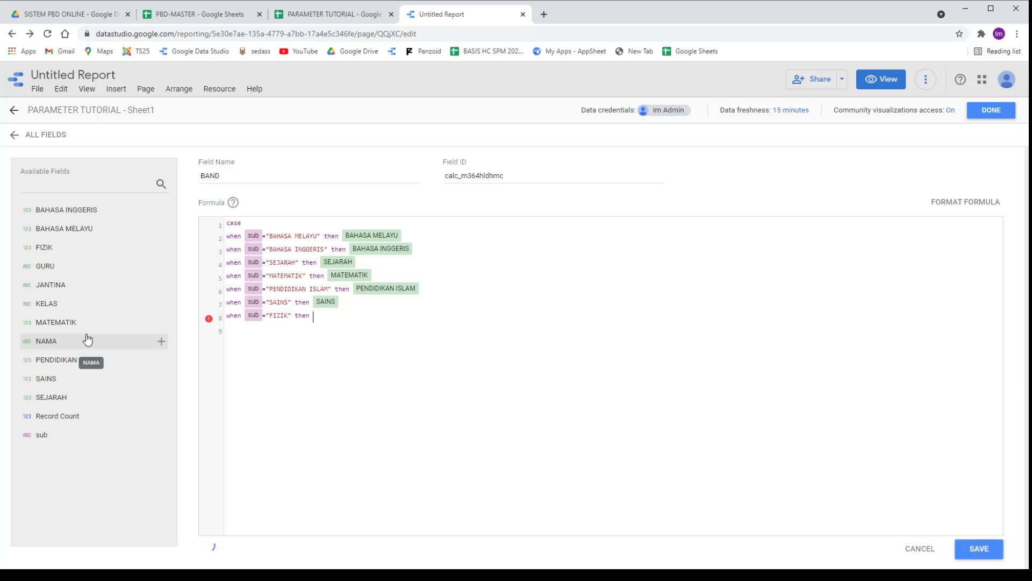
{"action": "left_click_drag", "start_coordinate": [310, 307], "coordinate": [312, 314]}
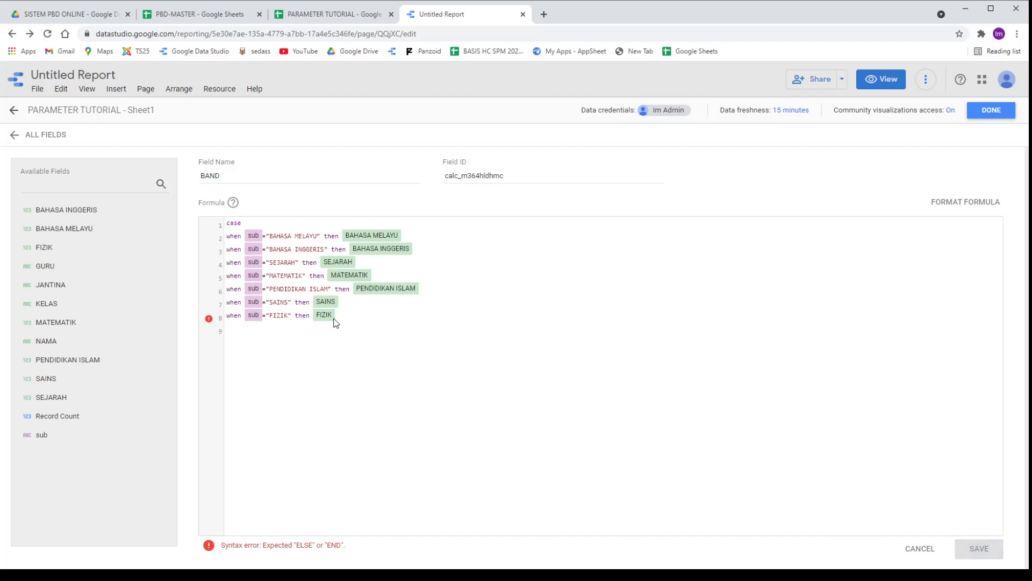
Finish the CASE formula with end on line 9, save the BAND field and return to the report page
{"action": "type", "text": "end"}
{"action": "key", "text": "Return"}
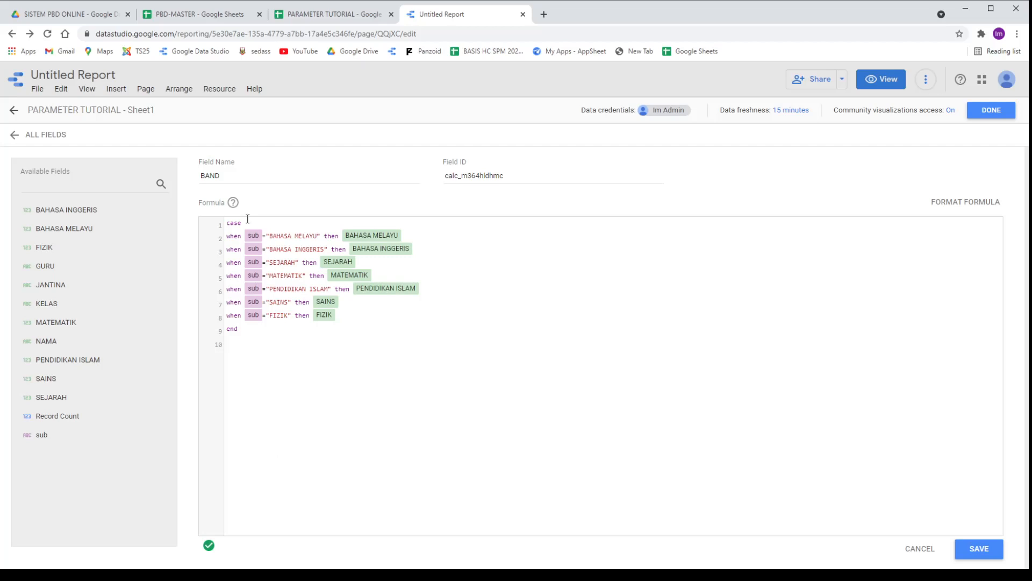
{"action": "left_click", "coordinate": [965, 549]}
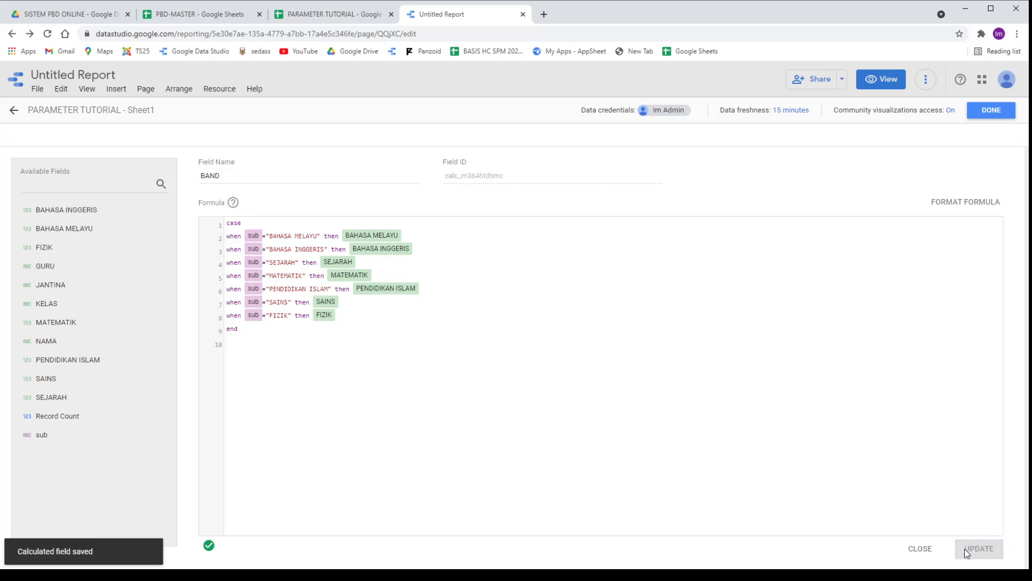
{"action": "left_click", "coordinate": [994, 109]}
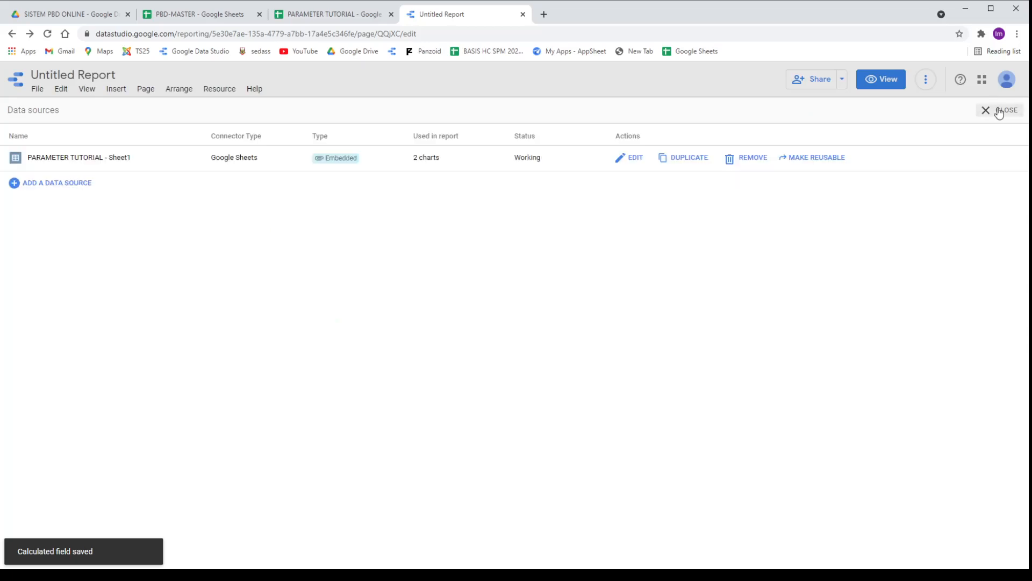
{"action": "left_click", "coordinate": [999, 111]}
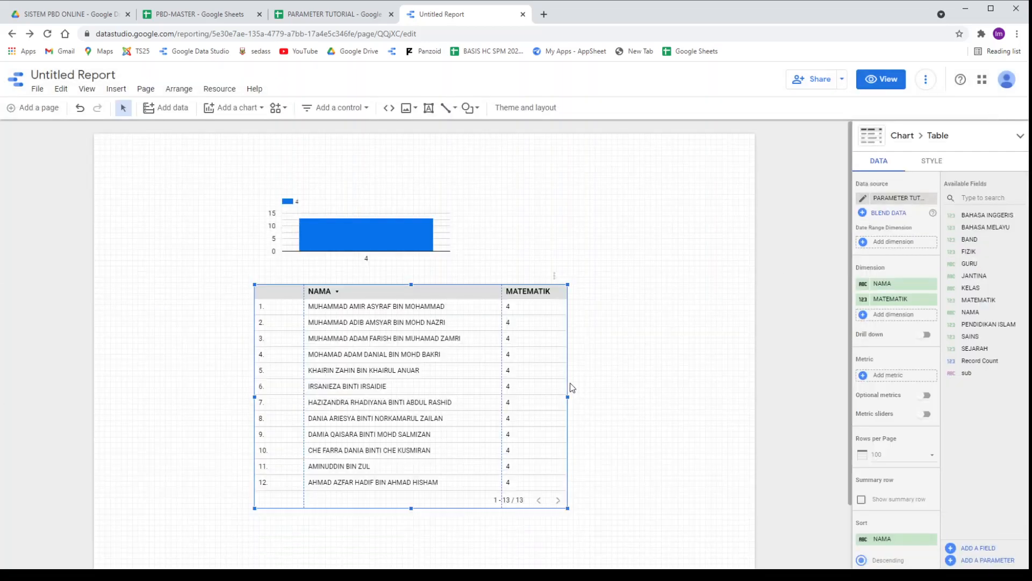
Shift the table slightly to the right and replace its MATEMATIK dimension with BAND
{"action": "left_click_drag", "start_coordinate": [559, 398], "coordinate": [555, 404]}
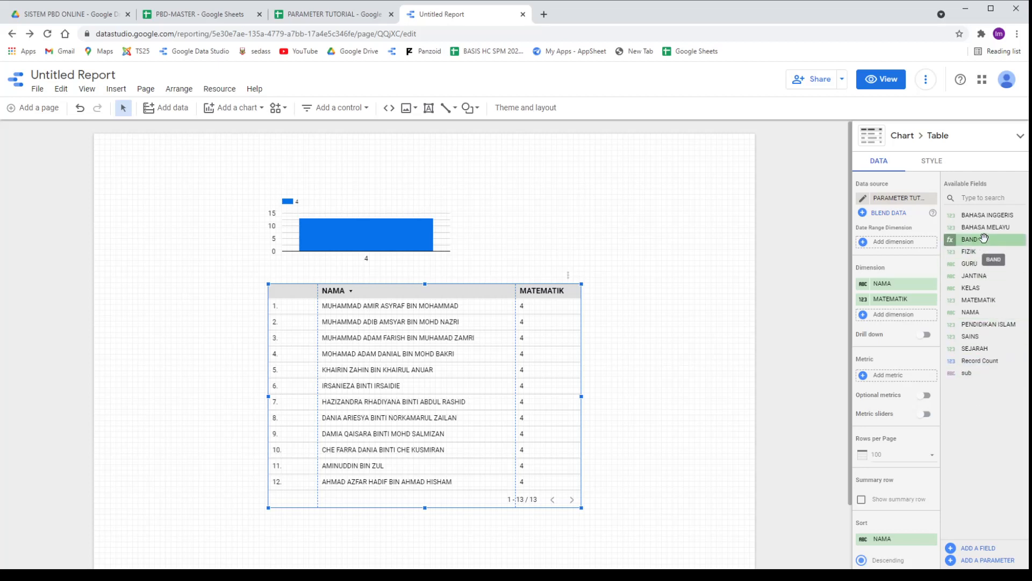
{"action": "left_click", "coordinate": [932, 299]}
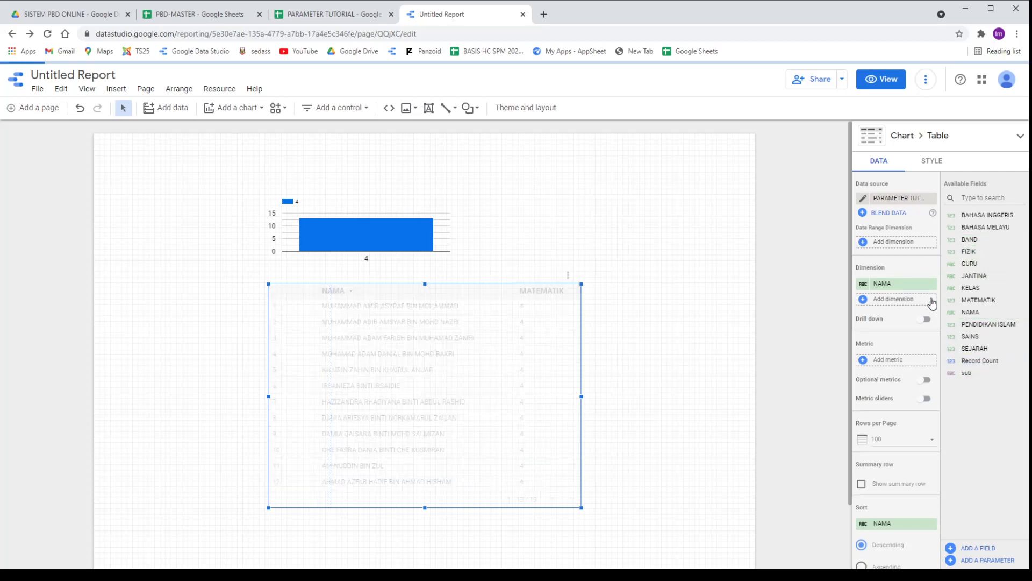
{"action": "left_click_drag", "start_coordinate": [962, 241], "coordinate": [908, 299]}
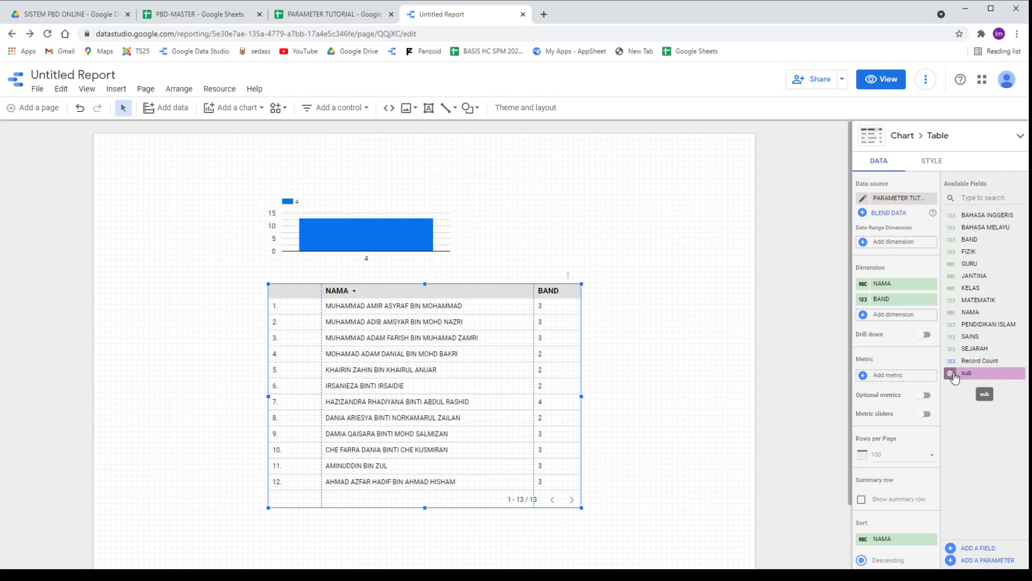
Add a drop-down control for the sub parameter beside the bar chart and widen it to fit the subject name
{"action": "left_click_drag", "start_coordinate": [954, 378], "coordinate": [547, 230]}
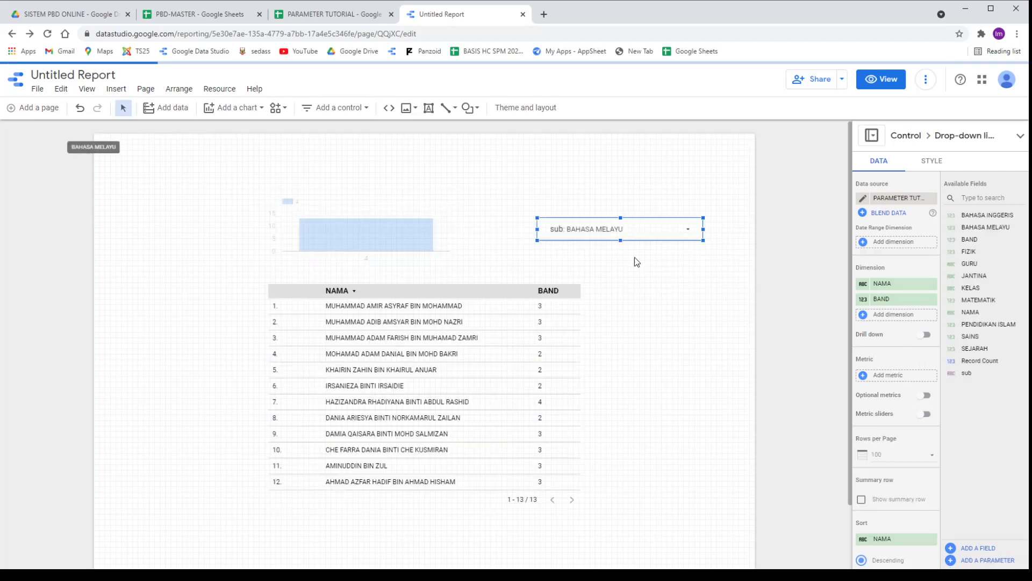
{"action": "left_click_drag", "start_coordinate": [647, 228], "coordinate": [598, 245]}
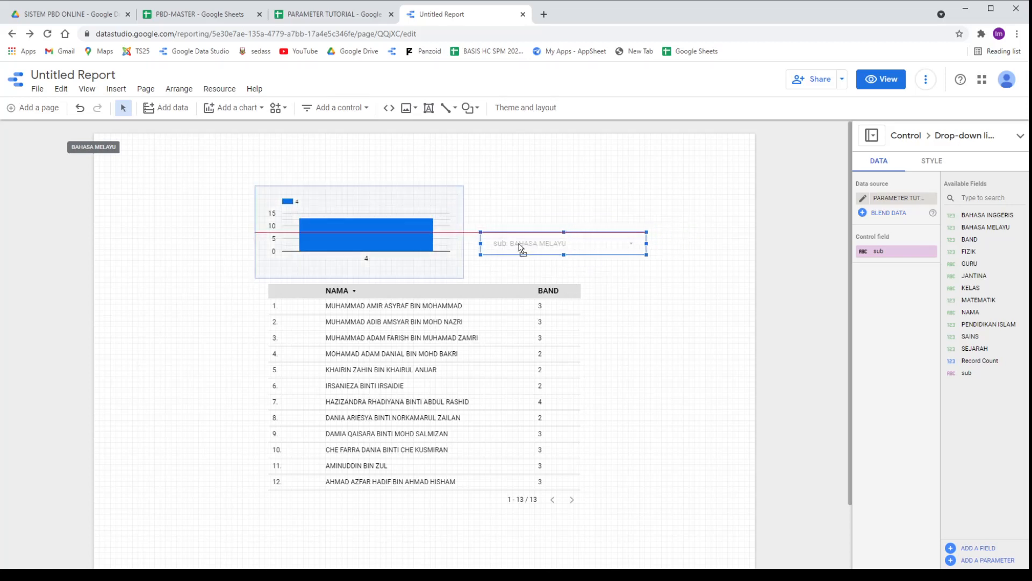
{"action": "left_click_drag", "start_coordinate": [649, 243], "coordinate": [582, 243]}
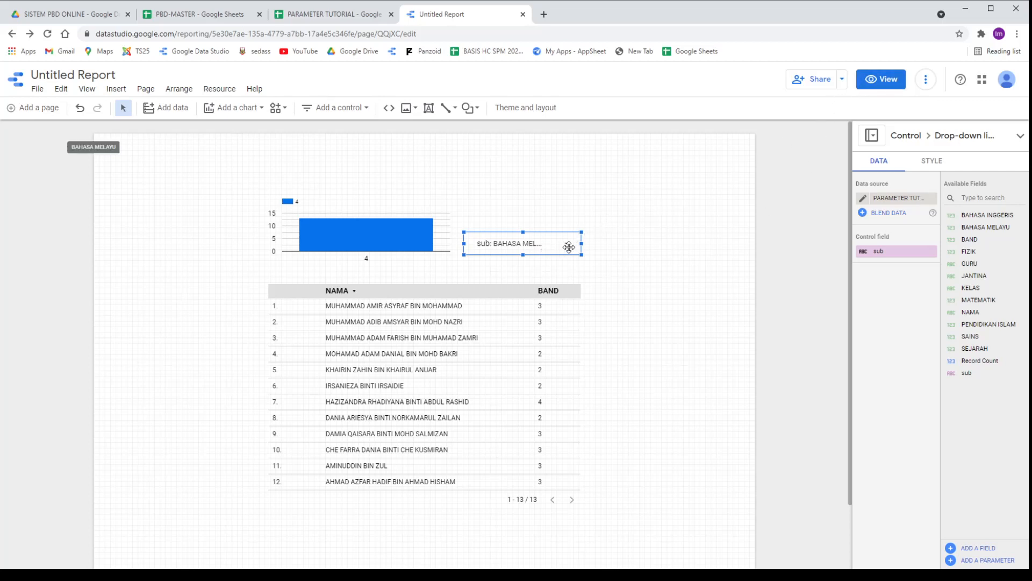
{"action": "left_click_drag", "start_coordinate": [583, 243], "coordinate": [666, 243]}
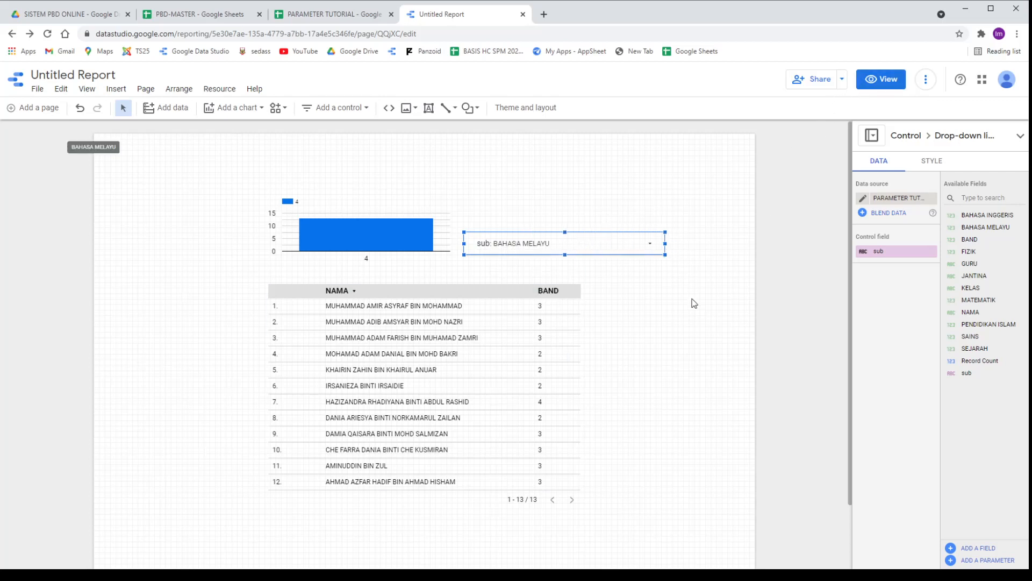
Preview the report in view mode and choose BAHASA INGGERIS in the sub drop-down to test the table
{"action": "left_click", "coordinate": [869, 82]}
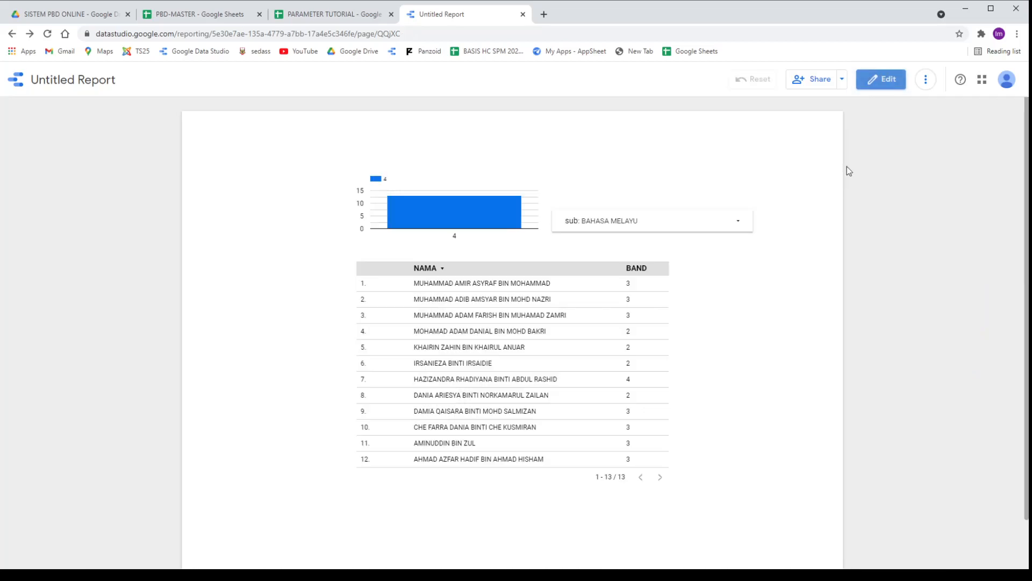
{"action": "left_click", "coordinate": [740, 230]}
{"action": "left_click", "coordinate": [710, 282]}
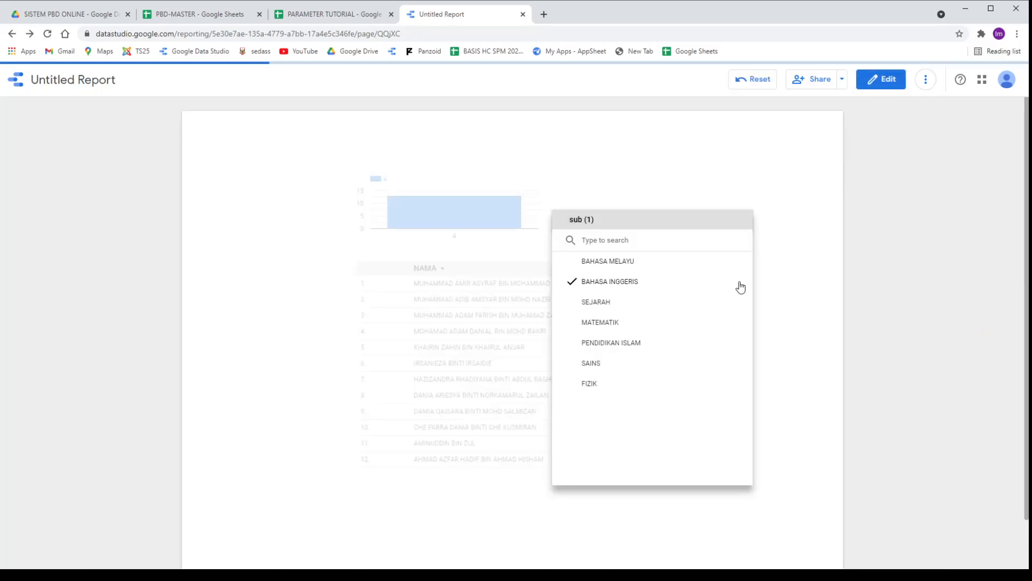
{"action": "left_click", "coordinate": [785, 290]}
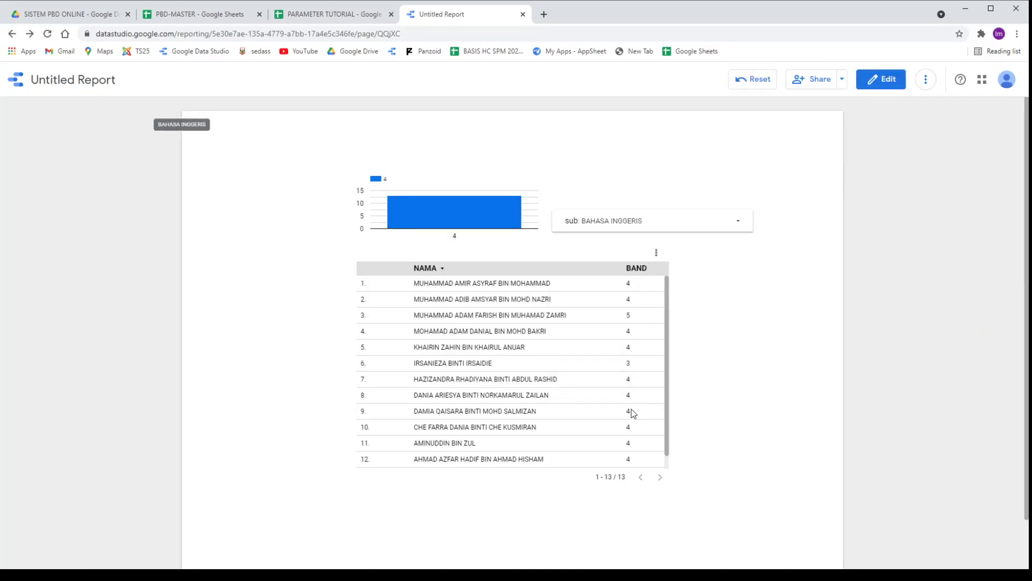
Return to edit mode, replace the bar chart's MATEMATIK dimension with BAND and remove its breakdown dimension
{"action": "left_click", "coordinate": [875, 82]}
{"action": "left_click", "coordinate": [340, 240]}
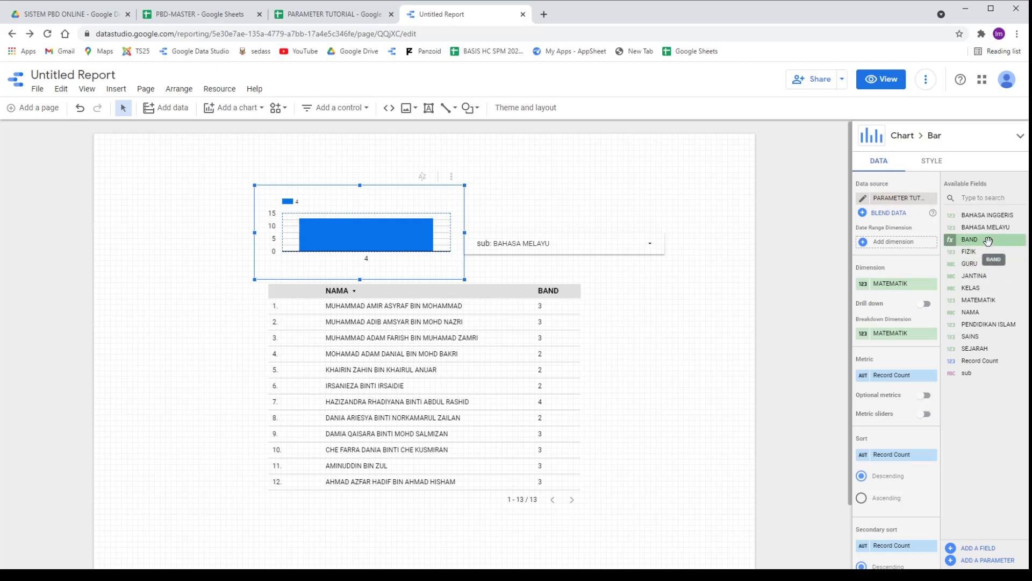
{"action": "left_click_drag", "start_coordinate": [968, 239], "coordinate": [909, 283]}
{"action": "left_click_drag", "start_coordinate": [965, 240], "coordinate": [892, 333]}
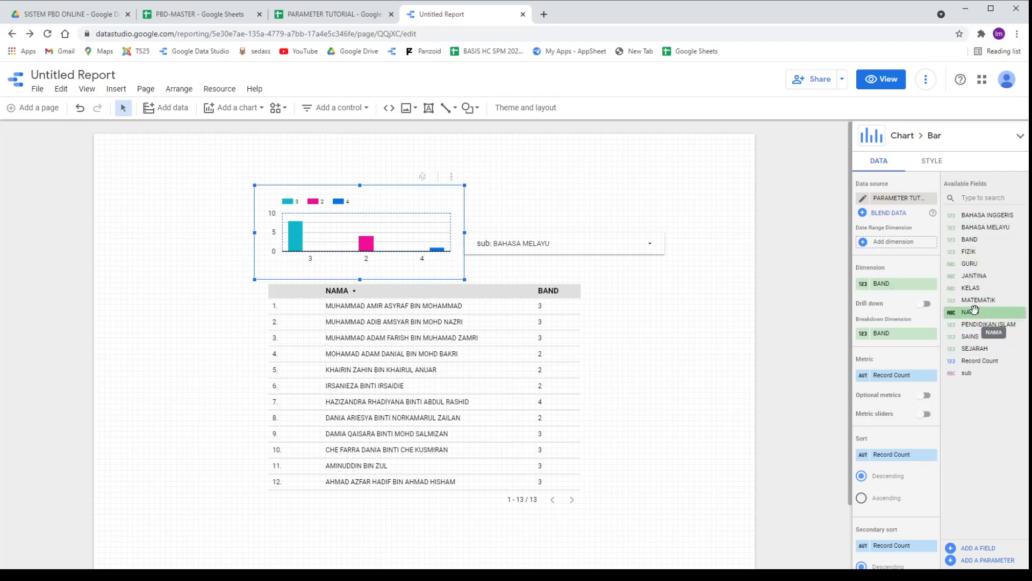
{"action": "left_click", "coordinate": [930, 333]}
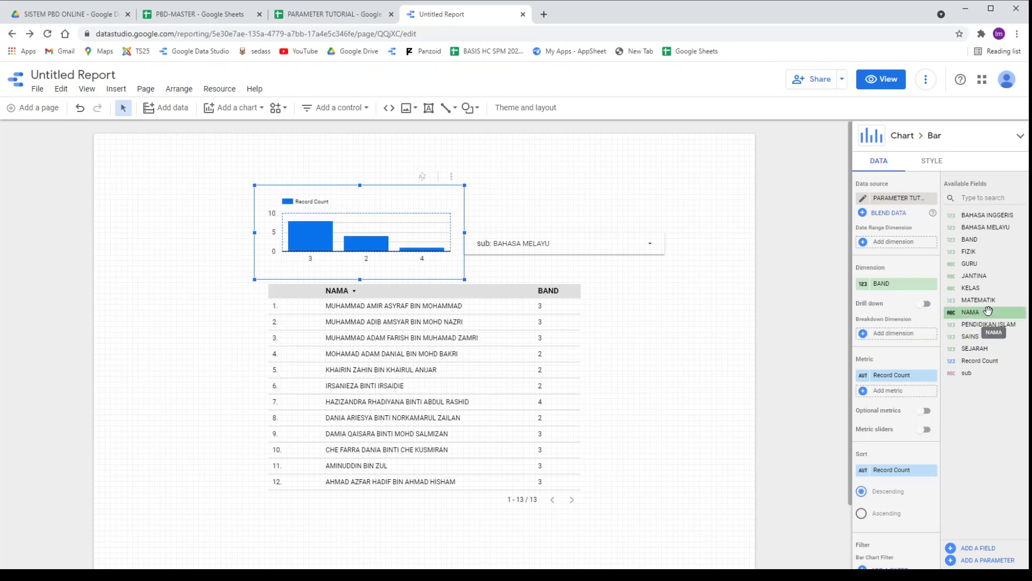
Replace the bar chart's Record Count metric with NAMA and align the chart's left edge with the table
{"action": "left_click_drag", "start_coordinate": [988, 310], "coordinate": [903, 389]}
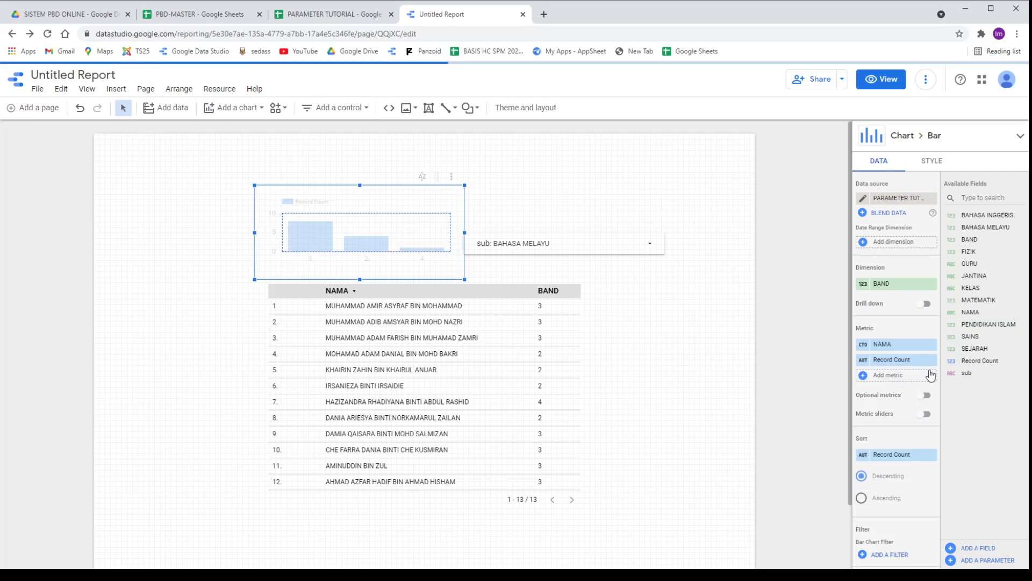
{"action": "left_click", "coordinate": [931, 359]}
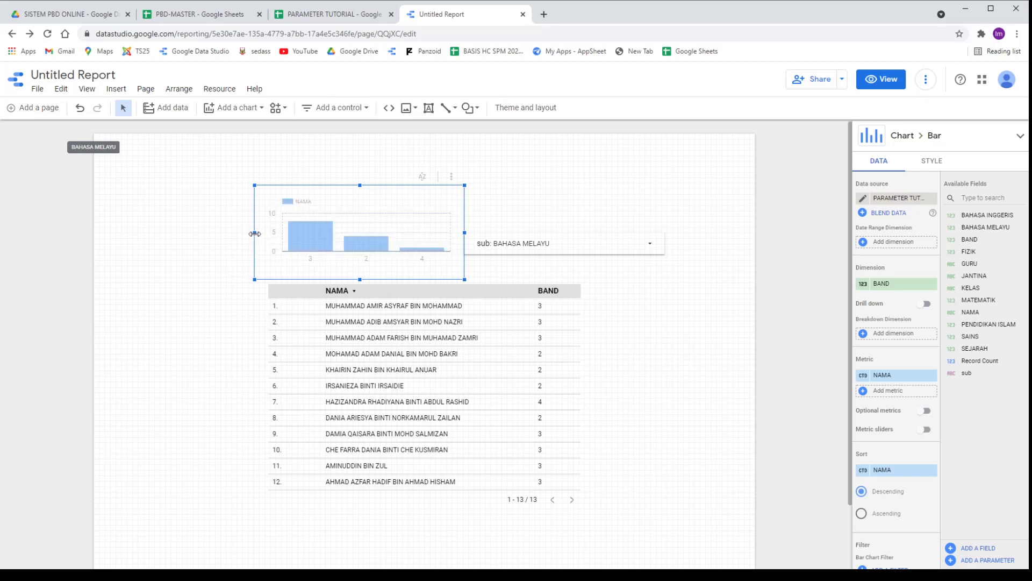
{"action": "left_click_drag", "start_coordinate": [255, 238], "coordinate": [269, 238]}
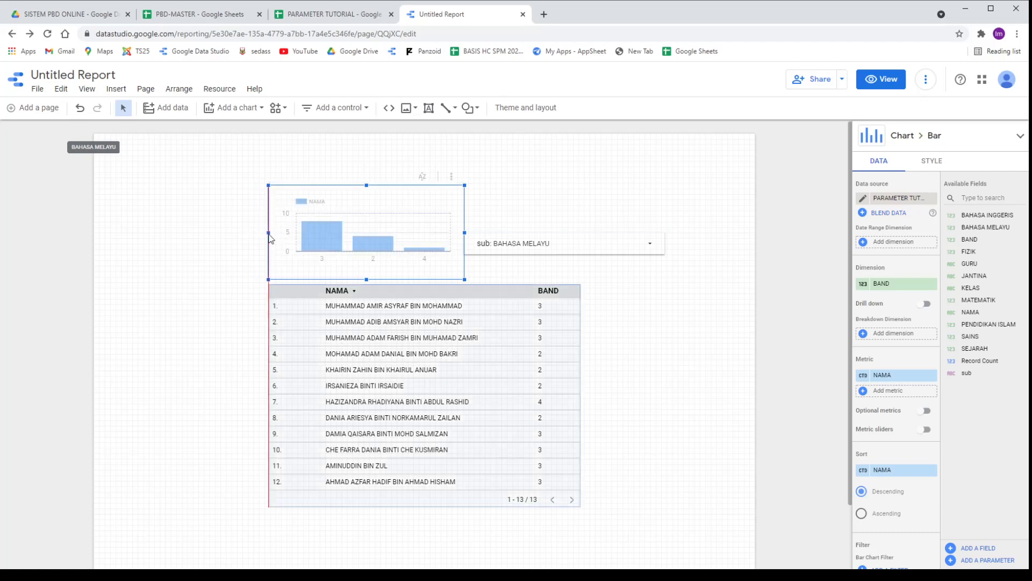
Place the sub drop-down between the bar chart and the table, widening it to the table's width and shifting the table down
{"action": "left_click", "coordinate": [548, 291]}
{"action": "left_click", "coordinate": [568, 247]}
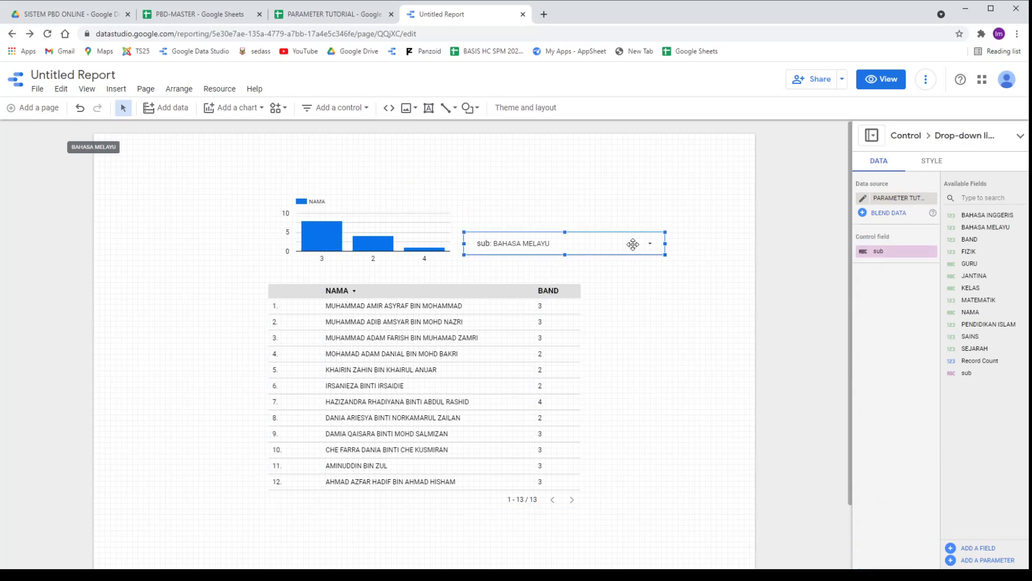
{"action": "left_click_drag", "start_coordinate": [633, 245], "coordinate": [470, 294]}
{"action": "left_click", "coordinate": [502, 371]}
{"action": "left_click", "coordinate": [443, 396]}
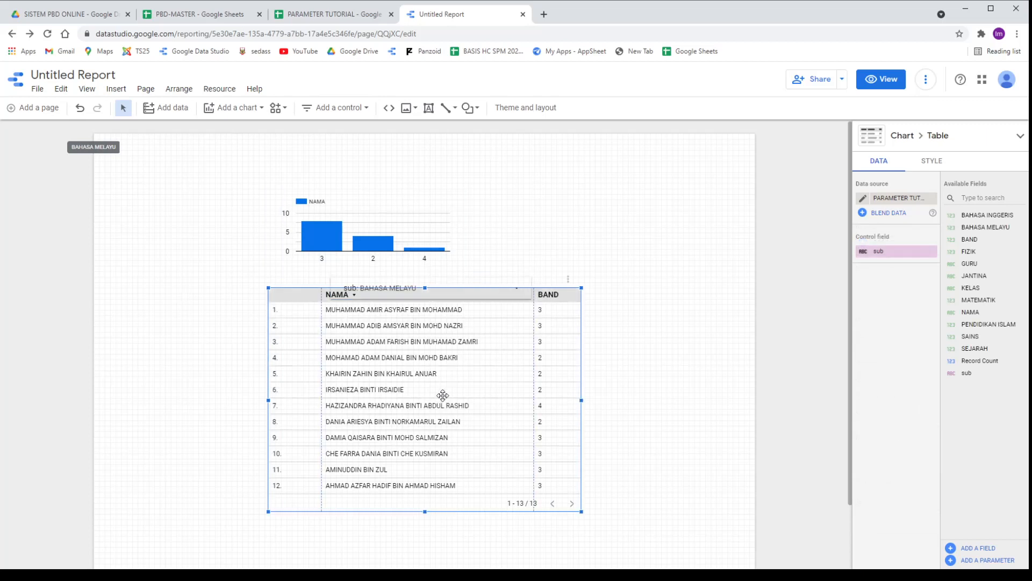
{"action": "left_click_drag", "start_coordinate": [442, 395], "coordinate": [443, 414]}
{"action": "left_click", "coordinate": [397, 296]}
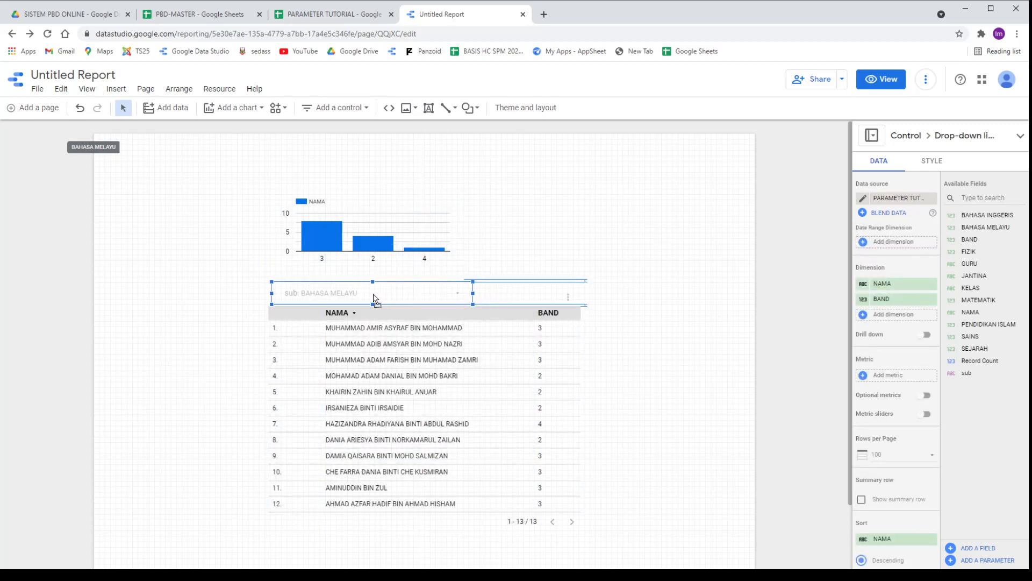
{"action": "left_click_drag", "start_coordinate": [470, 293], "coordinate": [581, 293]}
{"action": "left_click", "coordinate": [519, 383]}
{"action": "left_click_drag", "start_coordinate": [519, 383], "coordinate": [521, 394]}
{"action": "left_click", "coordinate": [639, 374]}
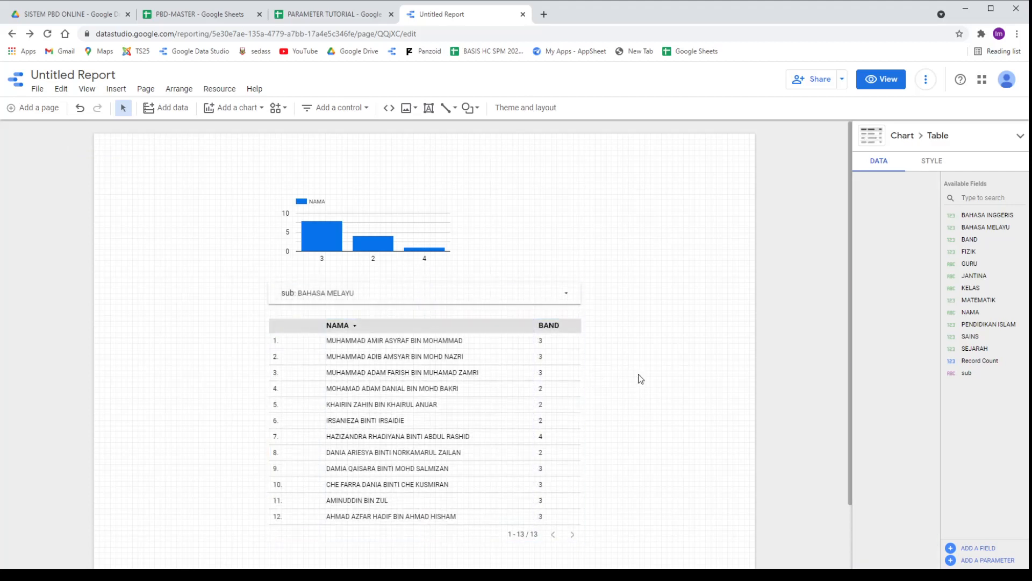
Preview the report in view mode and check the subject list of the sub drop-down
{"action": "scroll", "coordinate": [640, 379], "scroll_direction": "down", "scroll_amount": 1}
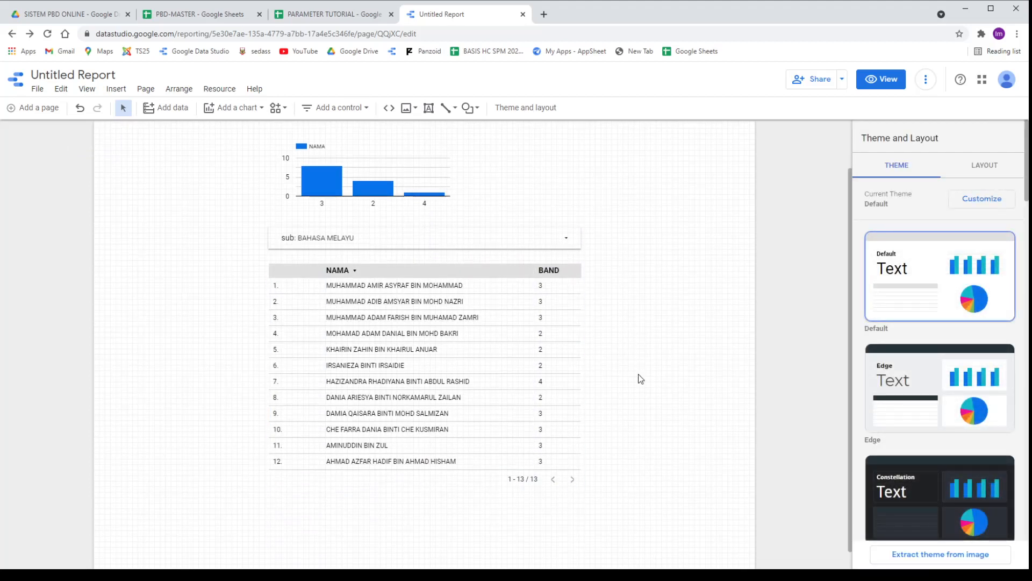
{"action": "scroll", "coordinate": [638, 378], "scroll_direction": "up", "scroll_amount": 1}
{"action": "left_click", "coordinate": [886, 79]}
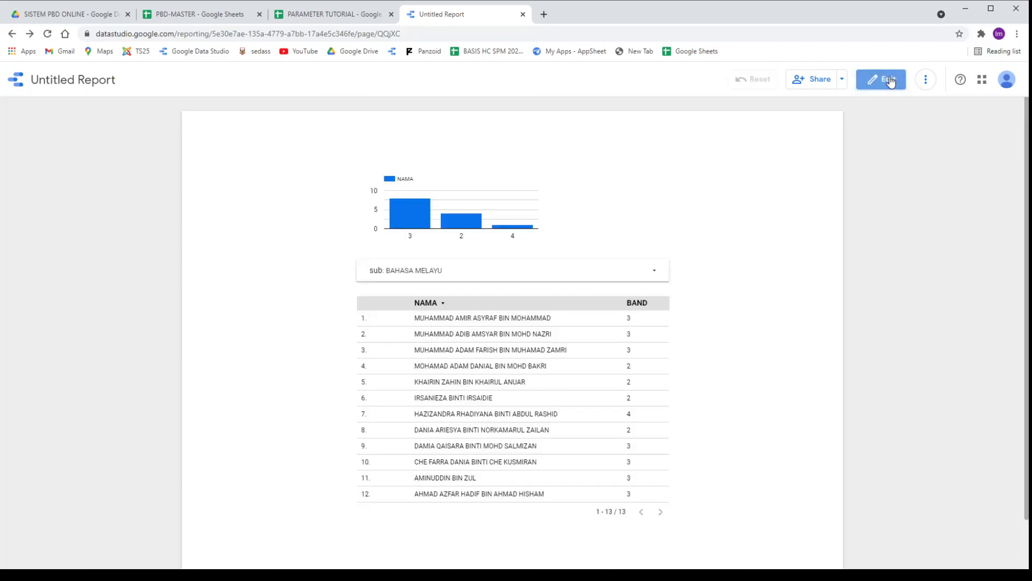
{"action": "left_click", "coordinate": [647, 273]}
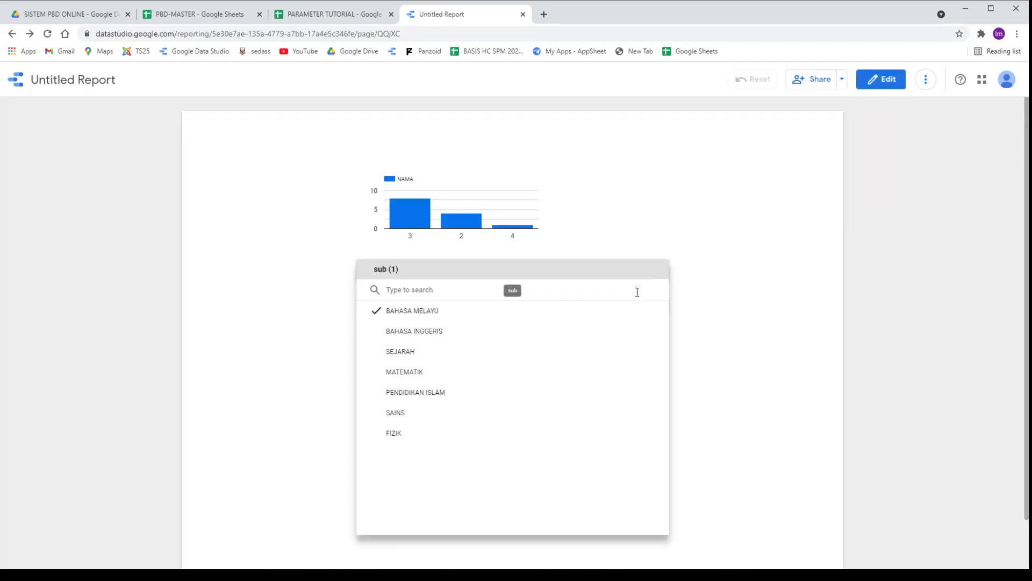
{"action": "left_click", "coordinate": [828, 184]}
Back in edit mode, move the table toward the page's left edge and place a narrower sub drop-down to its right
{"action": "left_click", "coordinate": [881, 79]}
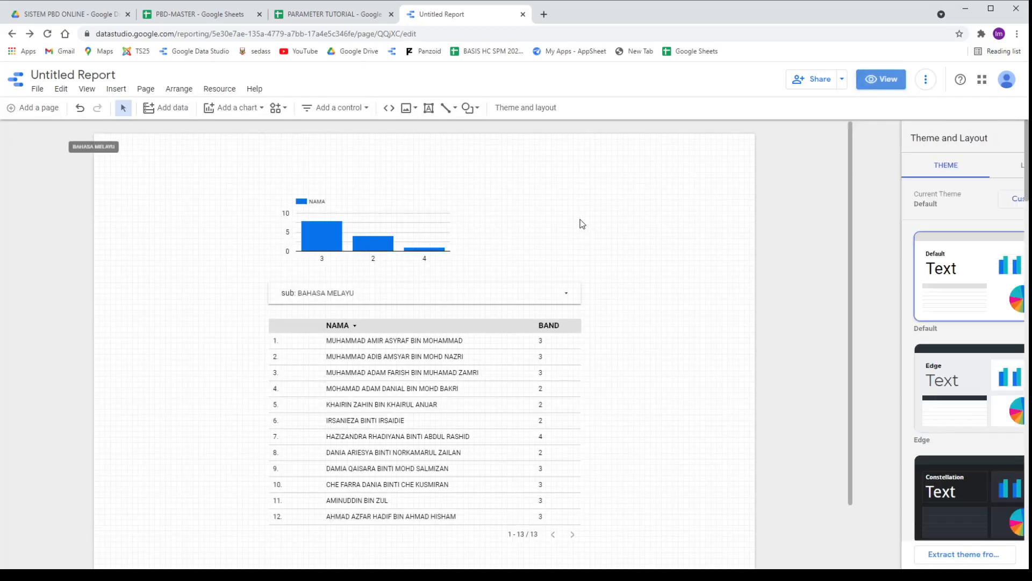
{"action": "left_click", "coordinate": [371, 350]}
{"action": "left_click_drag", "start_coordinate": [372, 350], "coordinate": [248, 354]}
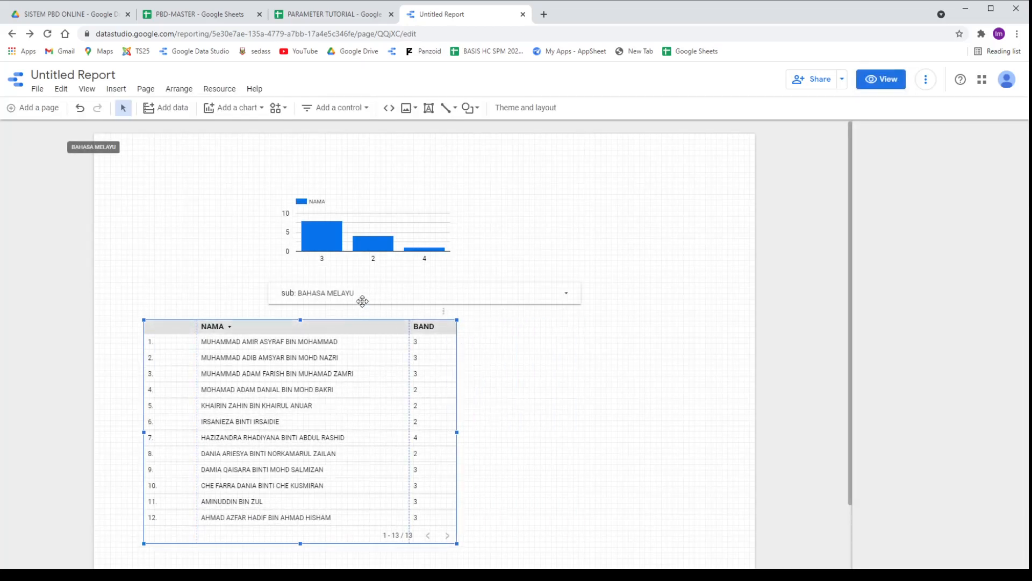
{"action": "left_click_drag", "start_coordinate": [394, 297], "coordinate": [592, 330]}
{"action": "left_click_drag", "start_coordinate": [785, 331], "coordinate": [626, 332]}
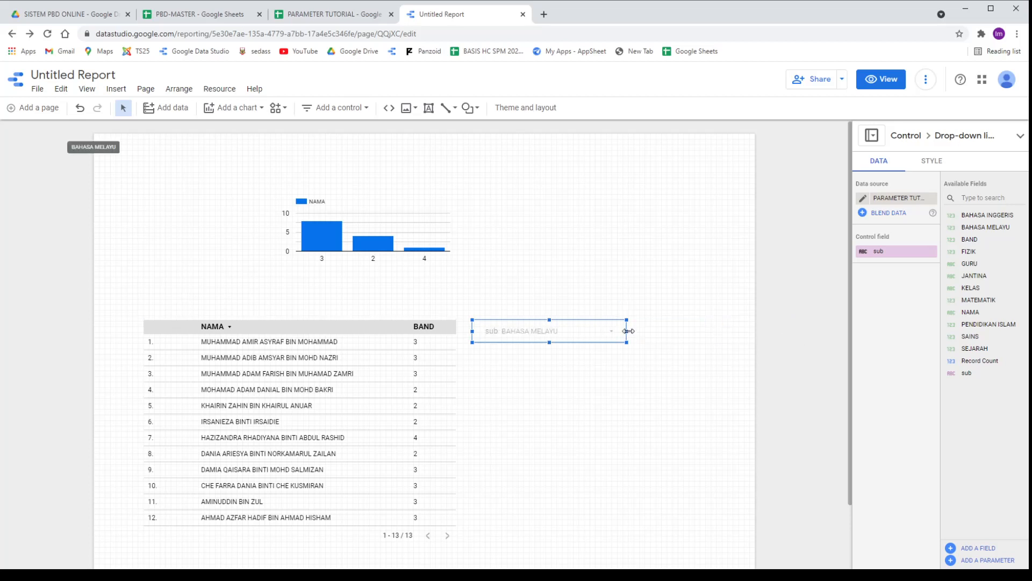
Shift the table and sub drop-down up, and place the bar chart above the table, widened to match the table
{"action": "left_click", "coordinate": [375, 335]}
{"action": "left_click_drag", "start_coordinate": [375, 334], "coordinate": [383, 294]}
{"action": "left_click_drag", "start_coordinate": [576, 336], "coordinate": [588, 305]}
{"action": "left_click_drag", "start_coordinate": [369, 231], "coordinate": [256, 220]}
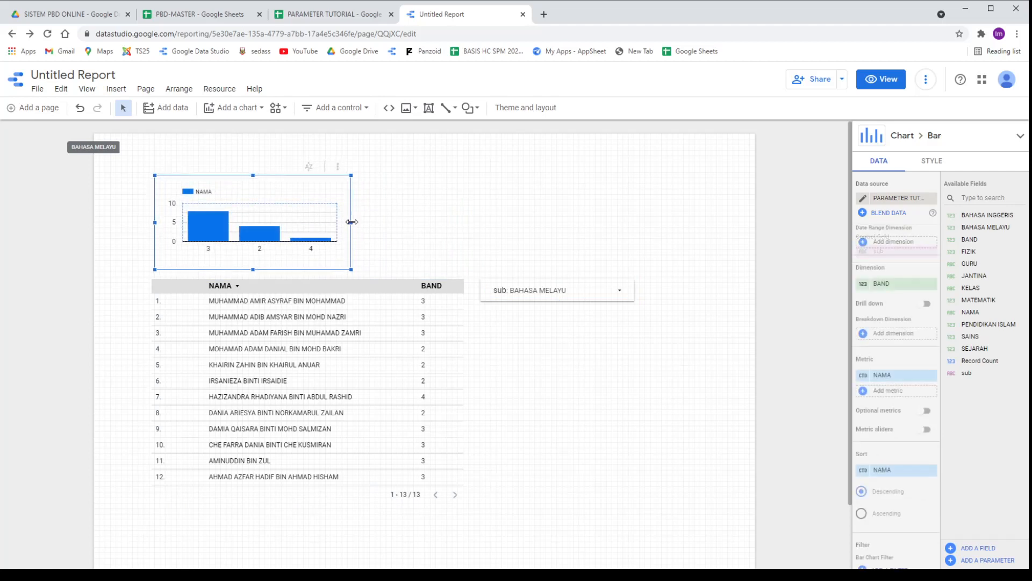
{"action": "left_click_drag", "start_coordinate": [352, 221], "coordinate": [460, 228]}
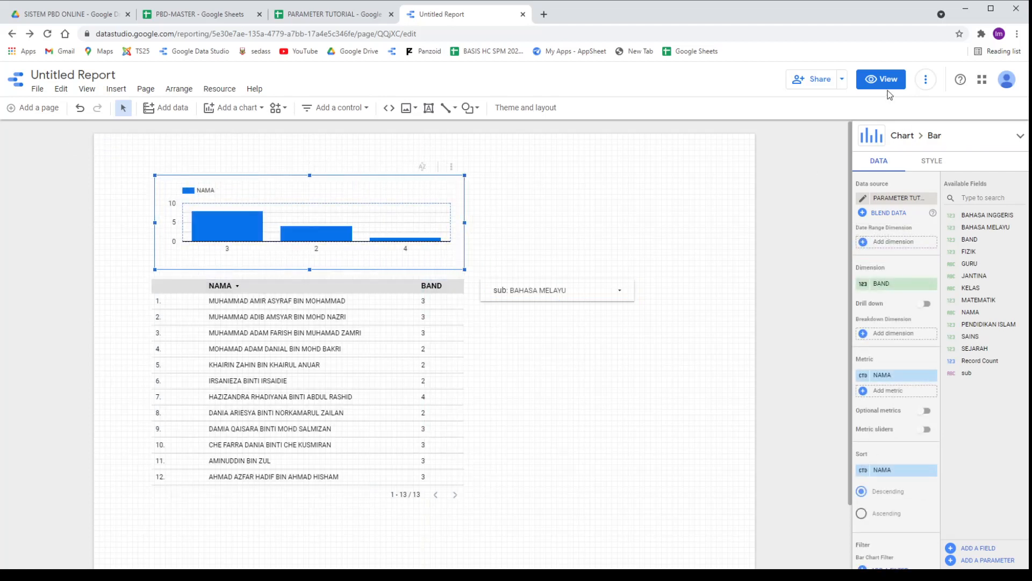
Preview the report and test the sub drop-down with BAHASA INGGERIS, SEJARAH, MATEMATIK, PENDIDIKAN ISLAM, SAINS and FIZIK
{"action": "left_click", "coordinate": [888, 86]}
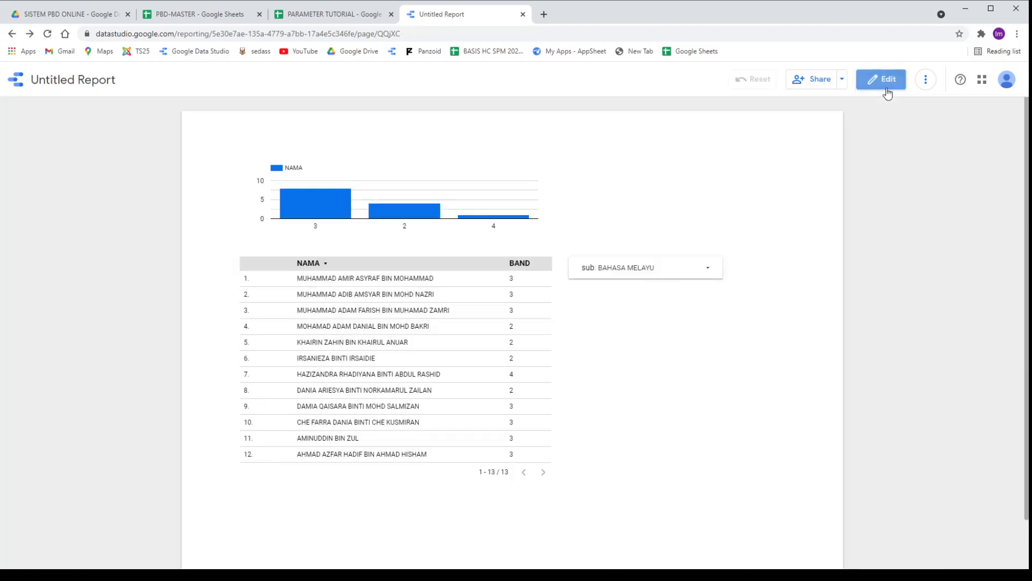
{"action": "left_click", "coordinate": [679, 272]}
{"action": "left_click", "coordinate": [693, 332]}
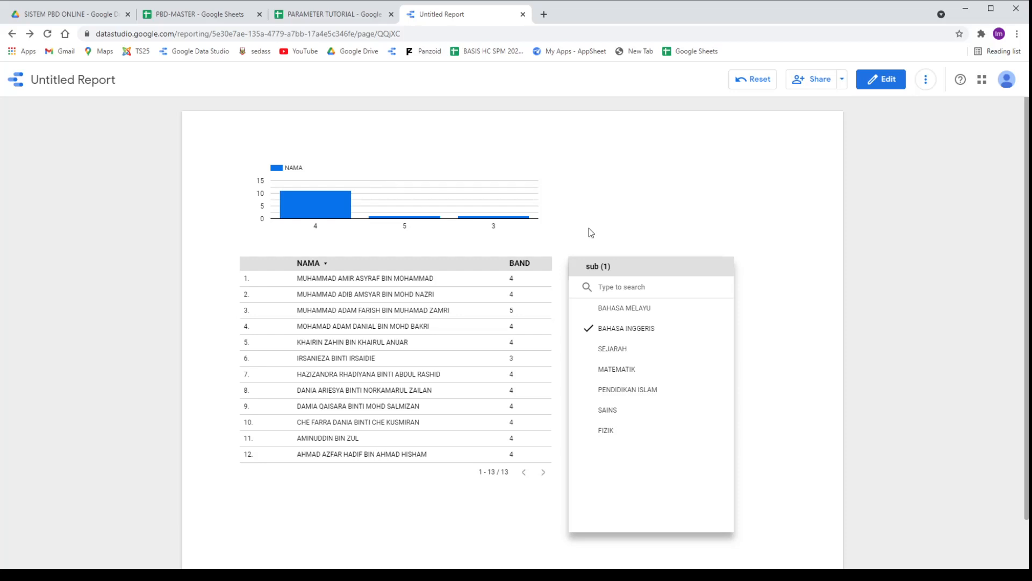
{"action": "left_click", "coordinate": [638, 350]}
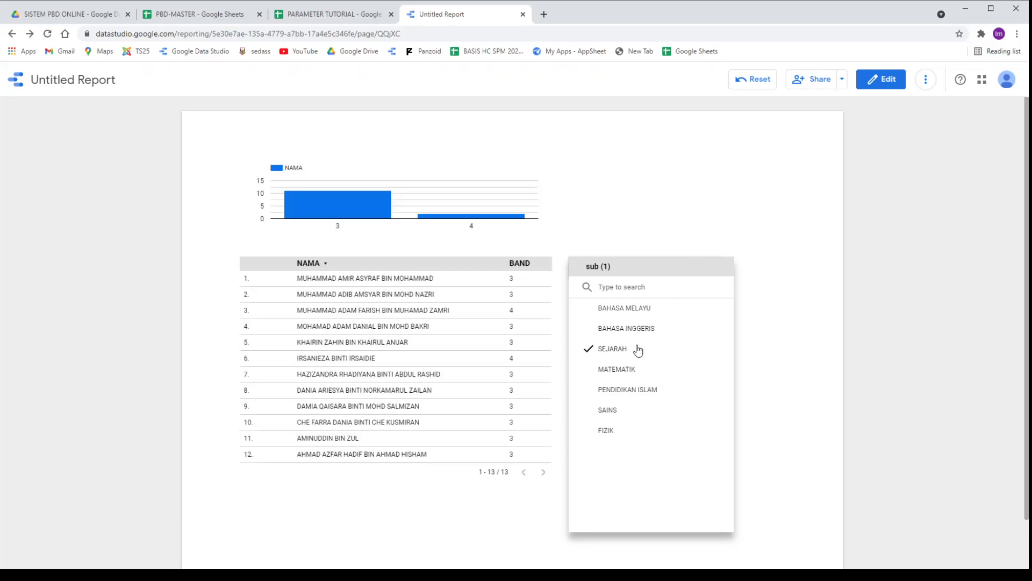
{"action": "left_click", "coordinate": [633, 367]}
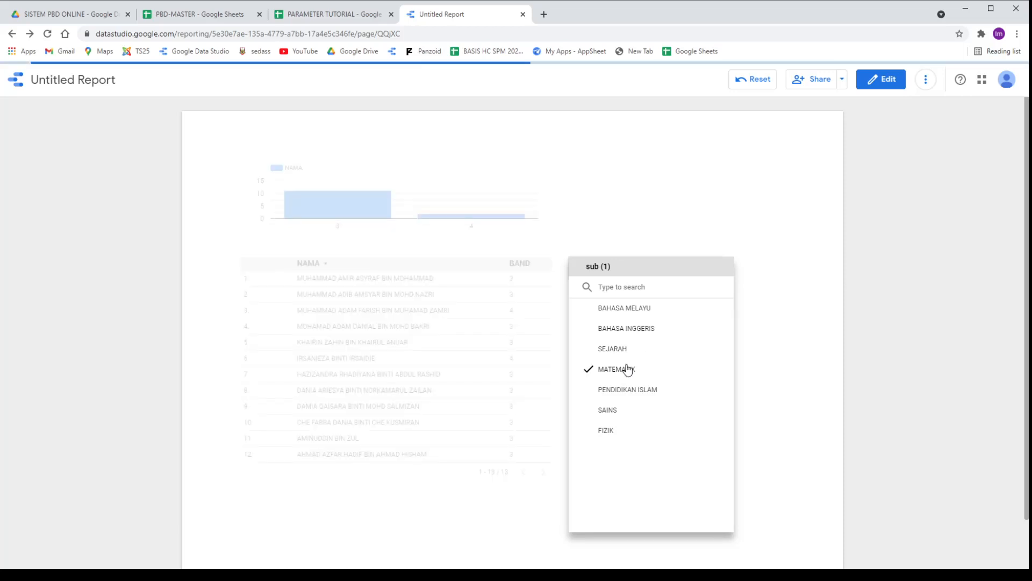
{"action": "left_click", "coordinate": [621, 393]}
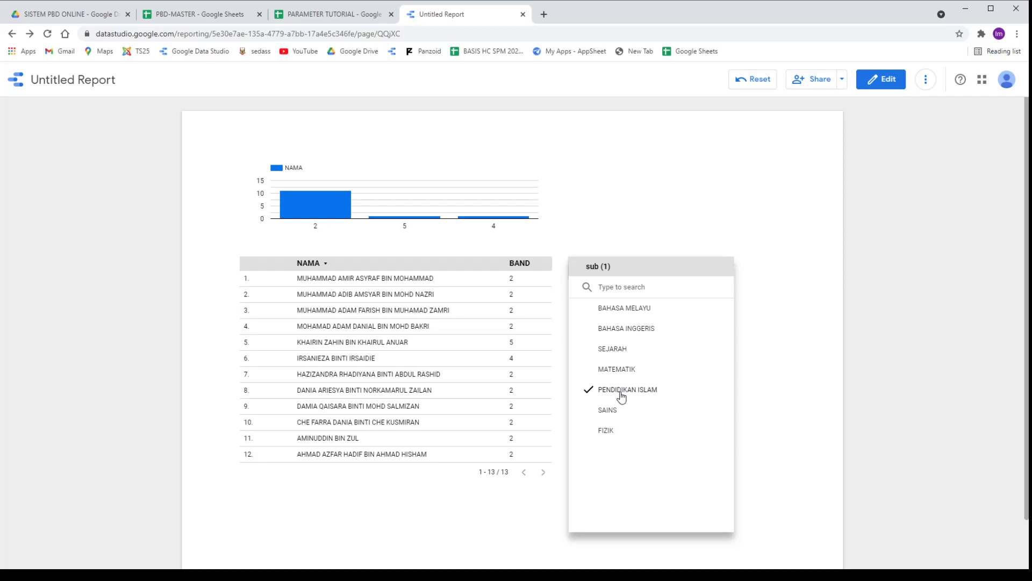
{"action": "left_click", "coordinate": [616, 412]}
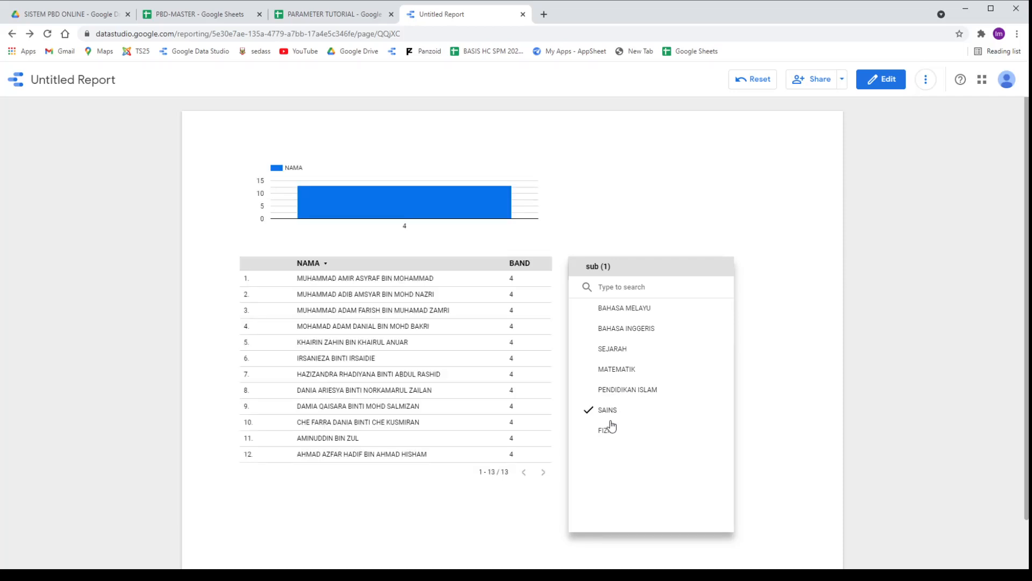
{"action": "left_click", "coordinate": [609, 430]}
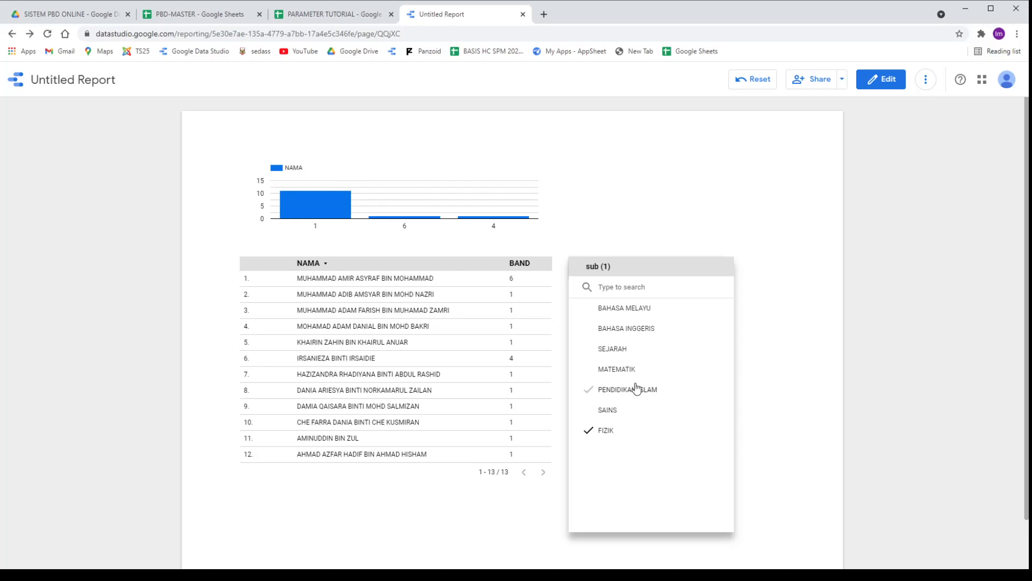
{"action": "left_click", "coordinate": [665, 249]}
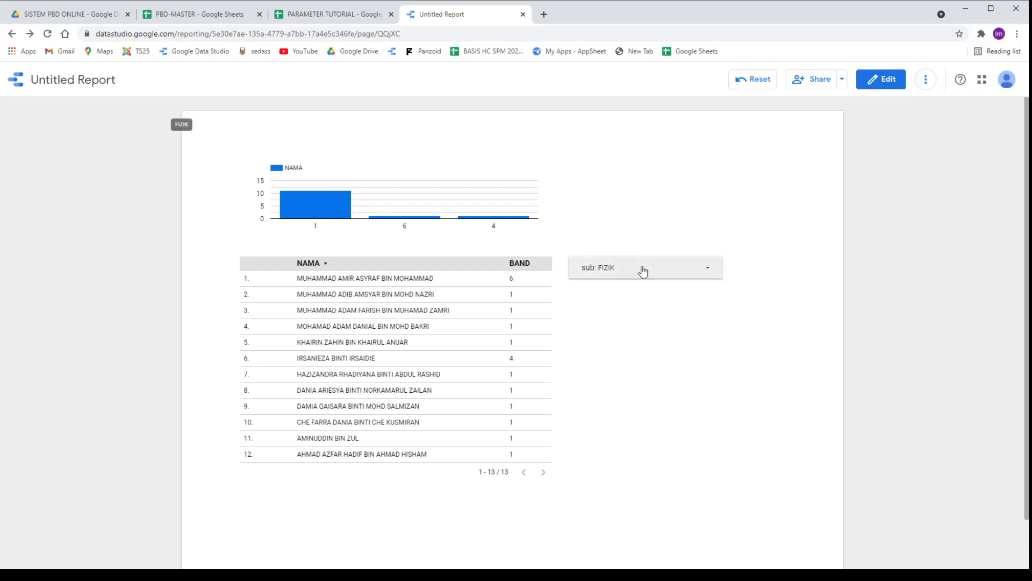